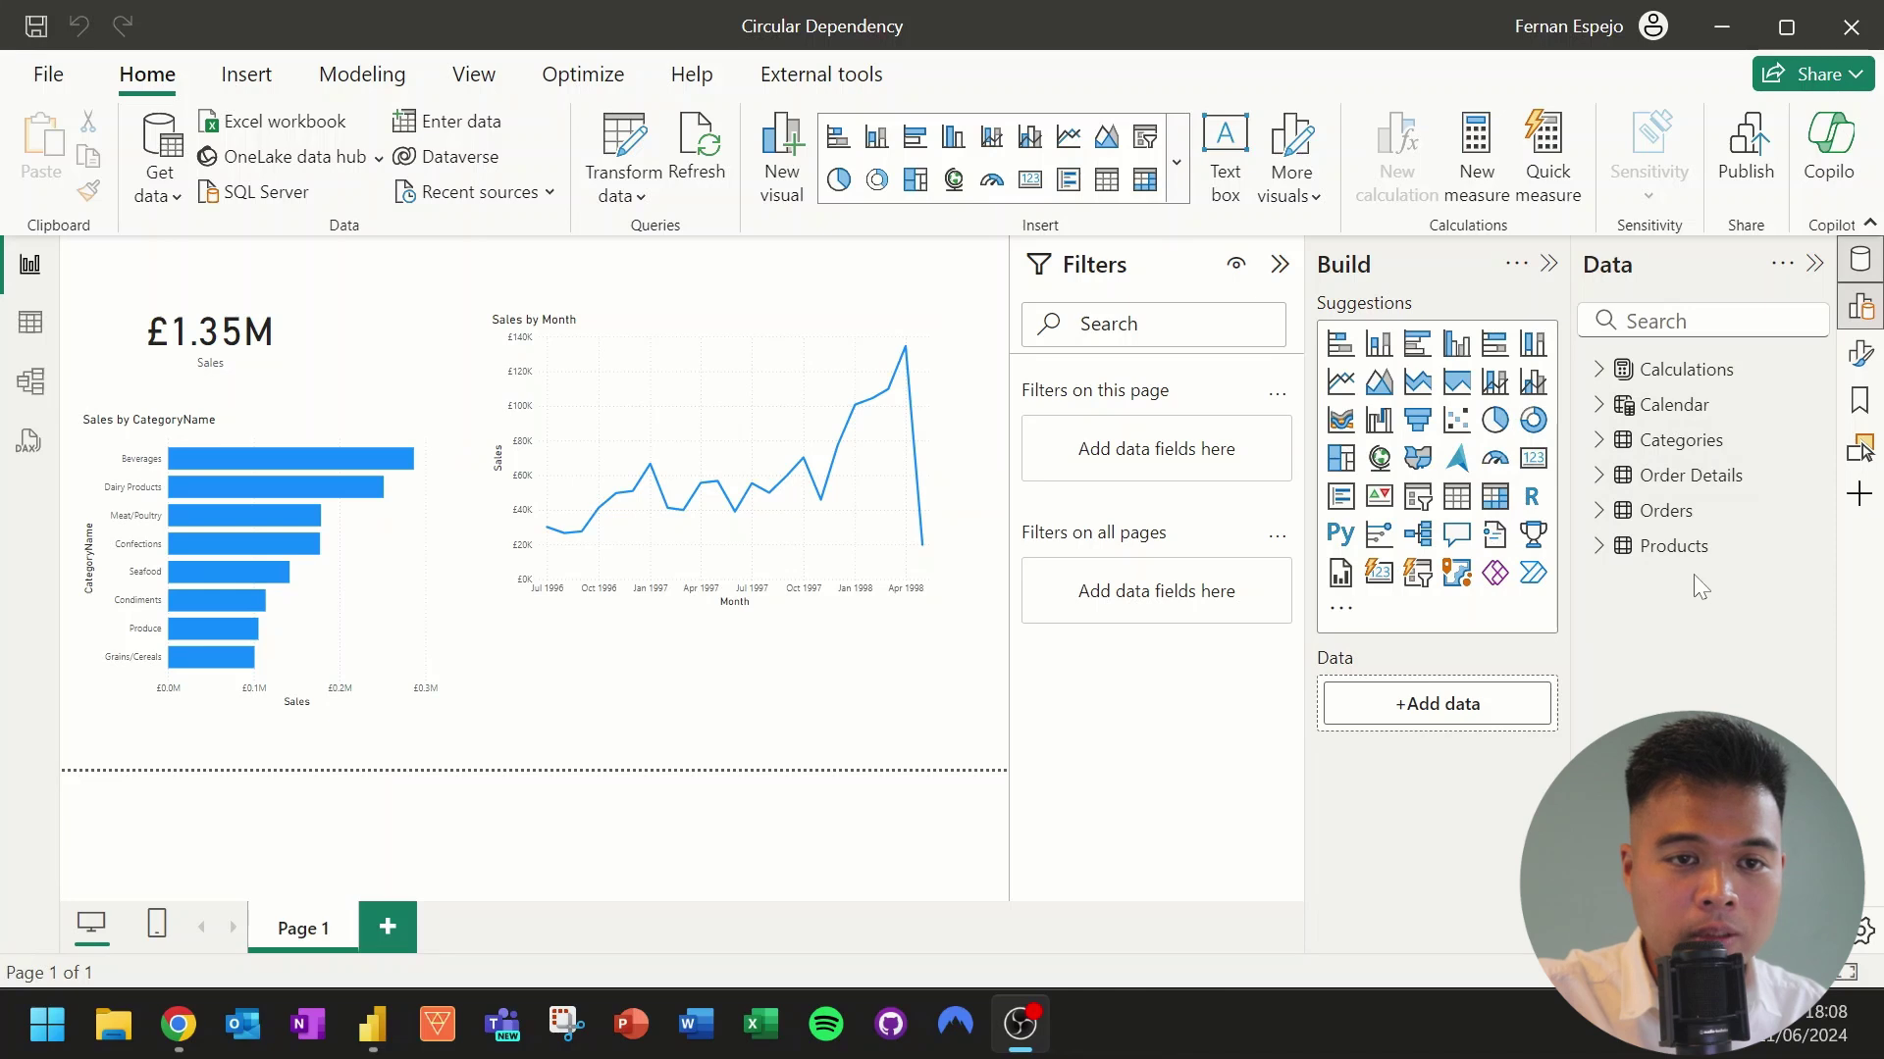
Review the contents of the Categories, Products, Orders, Order Details and Calendar tables and the fields of the Calculations table.
left_click(30, 323)
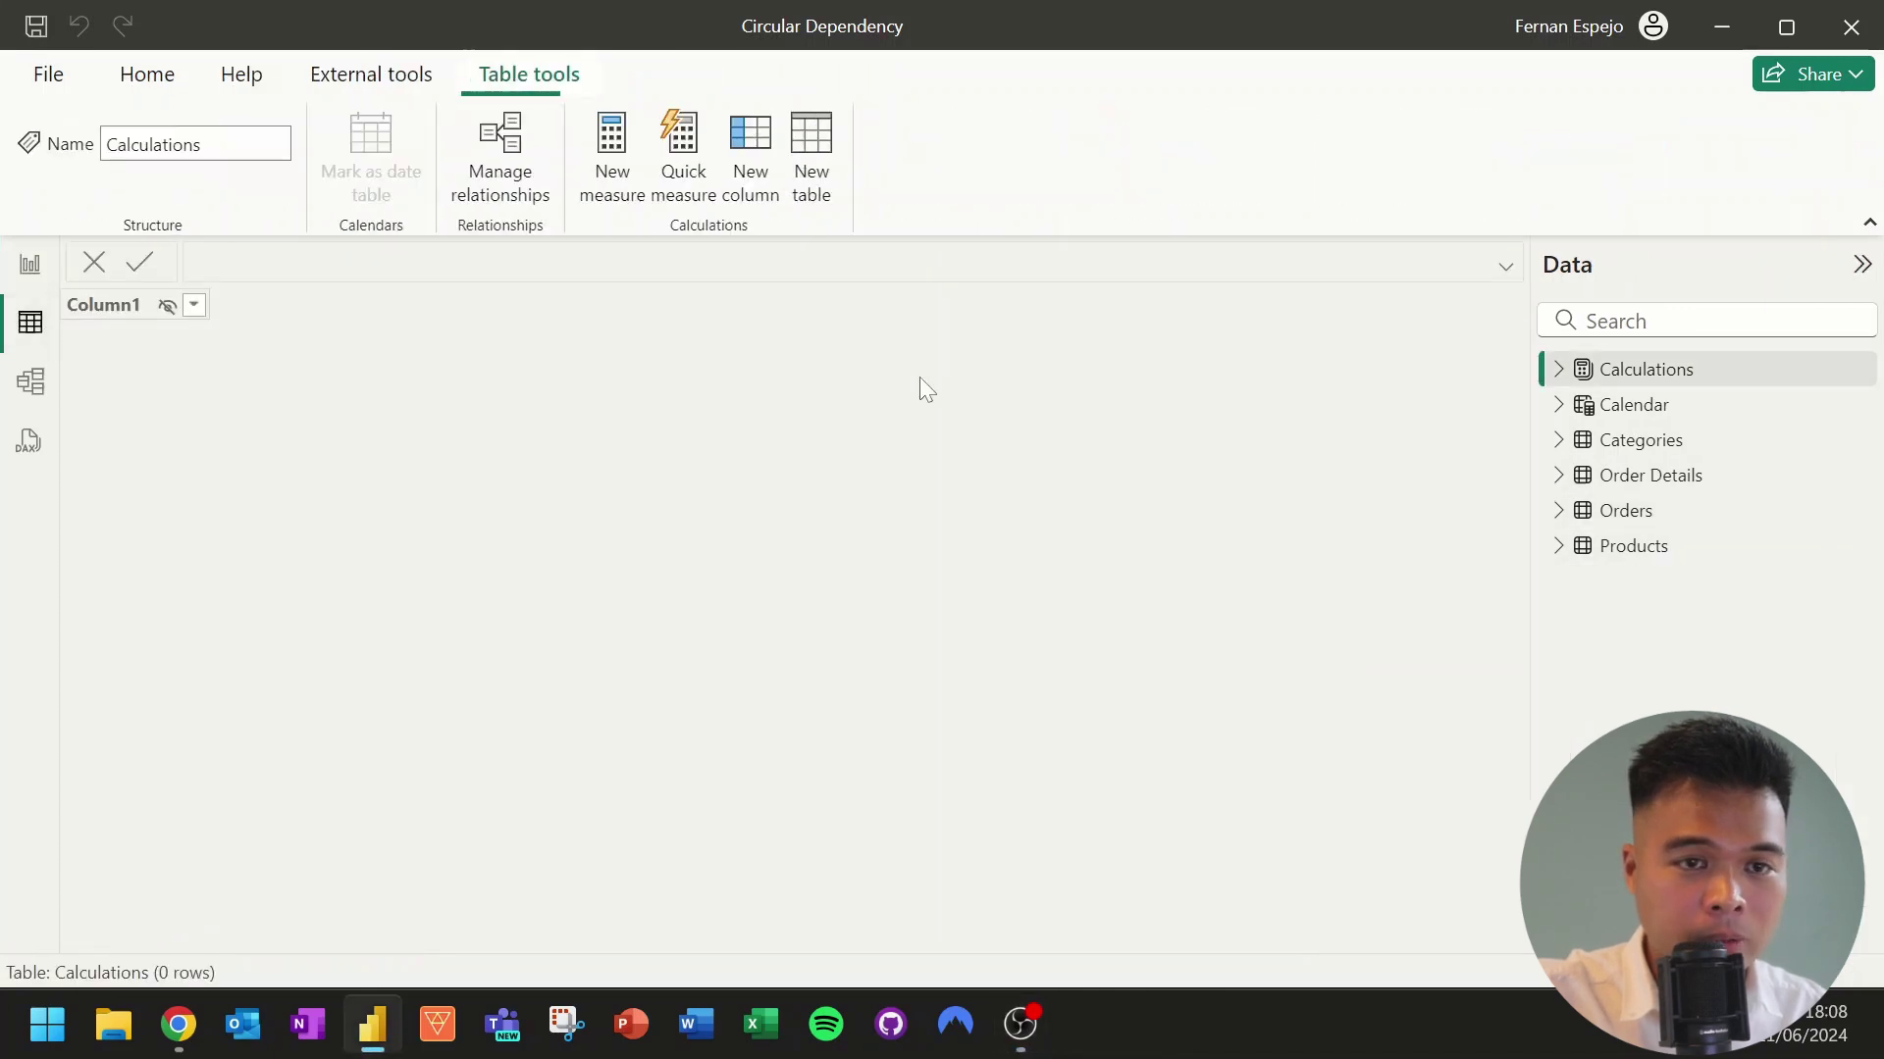
left_click(1640, 442)
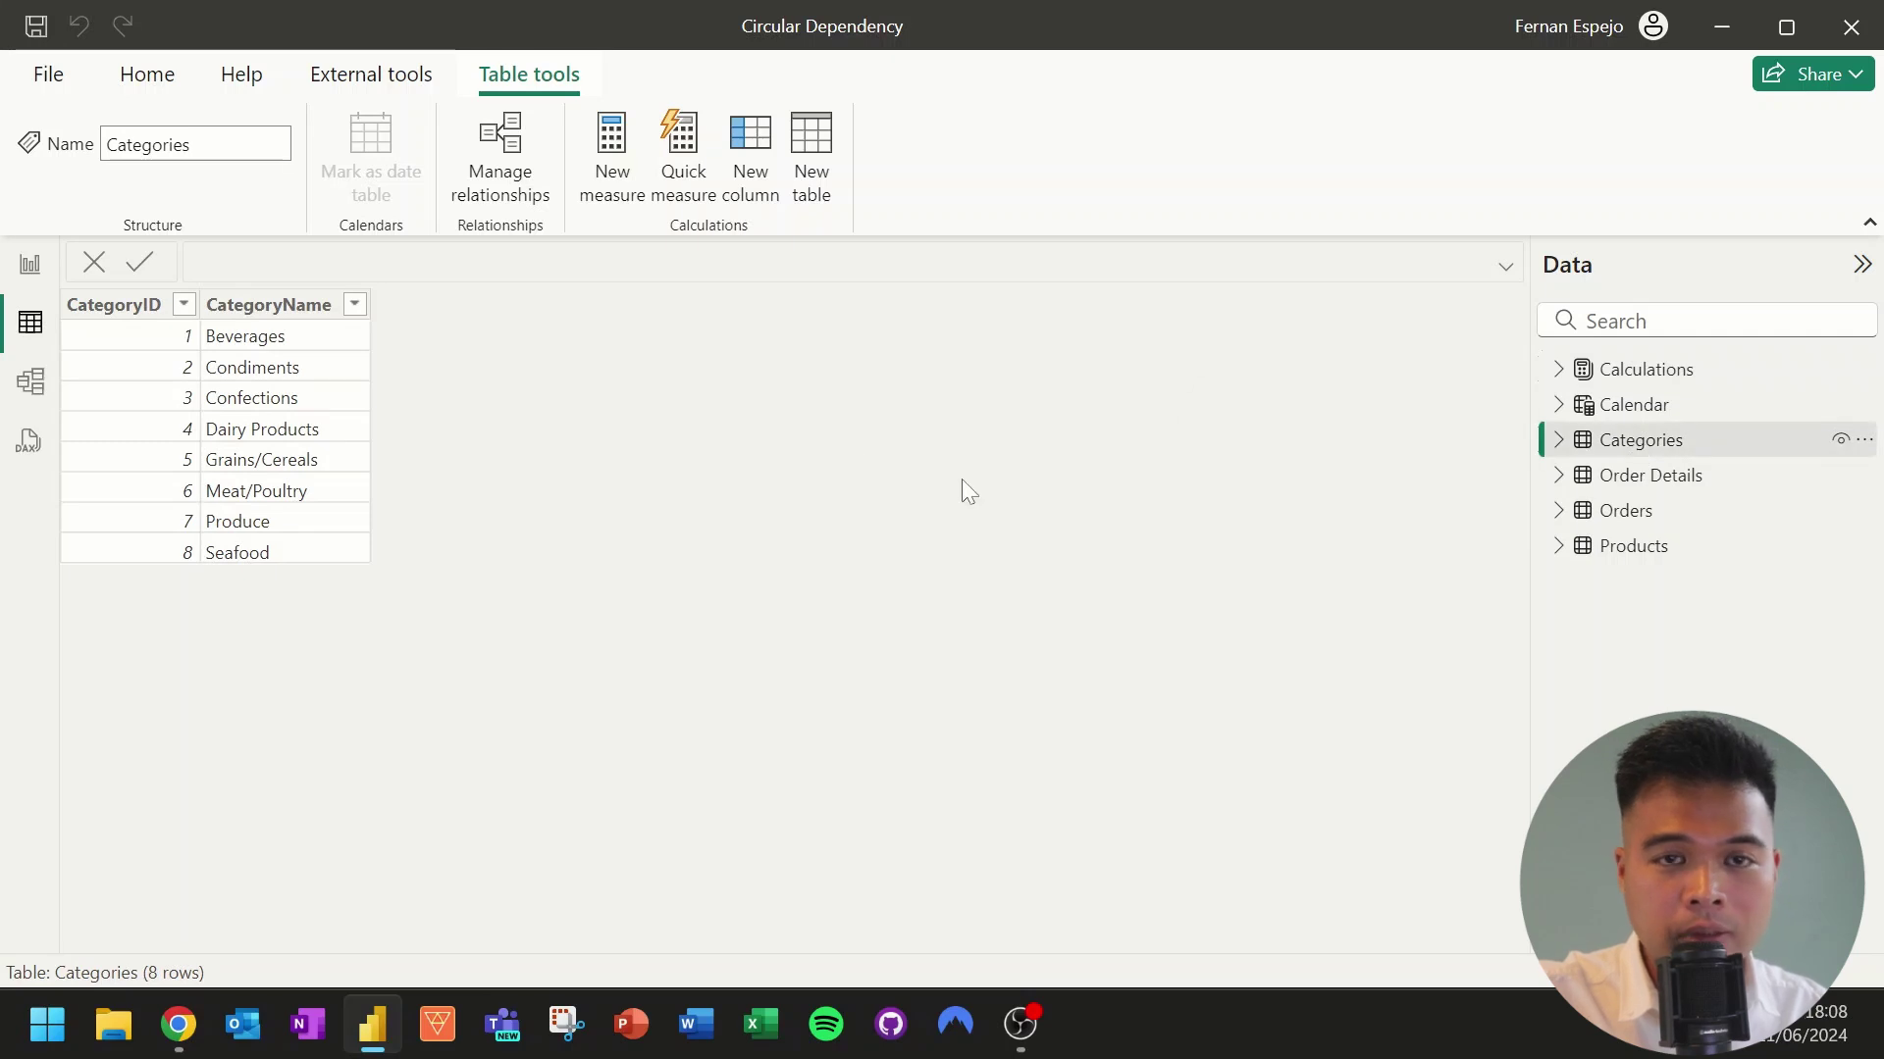
left_click(1616, 564)
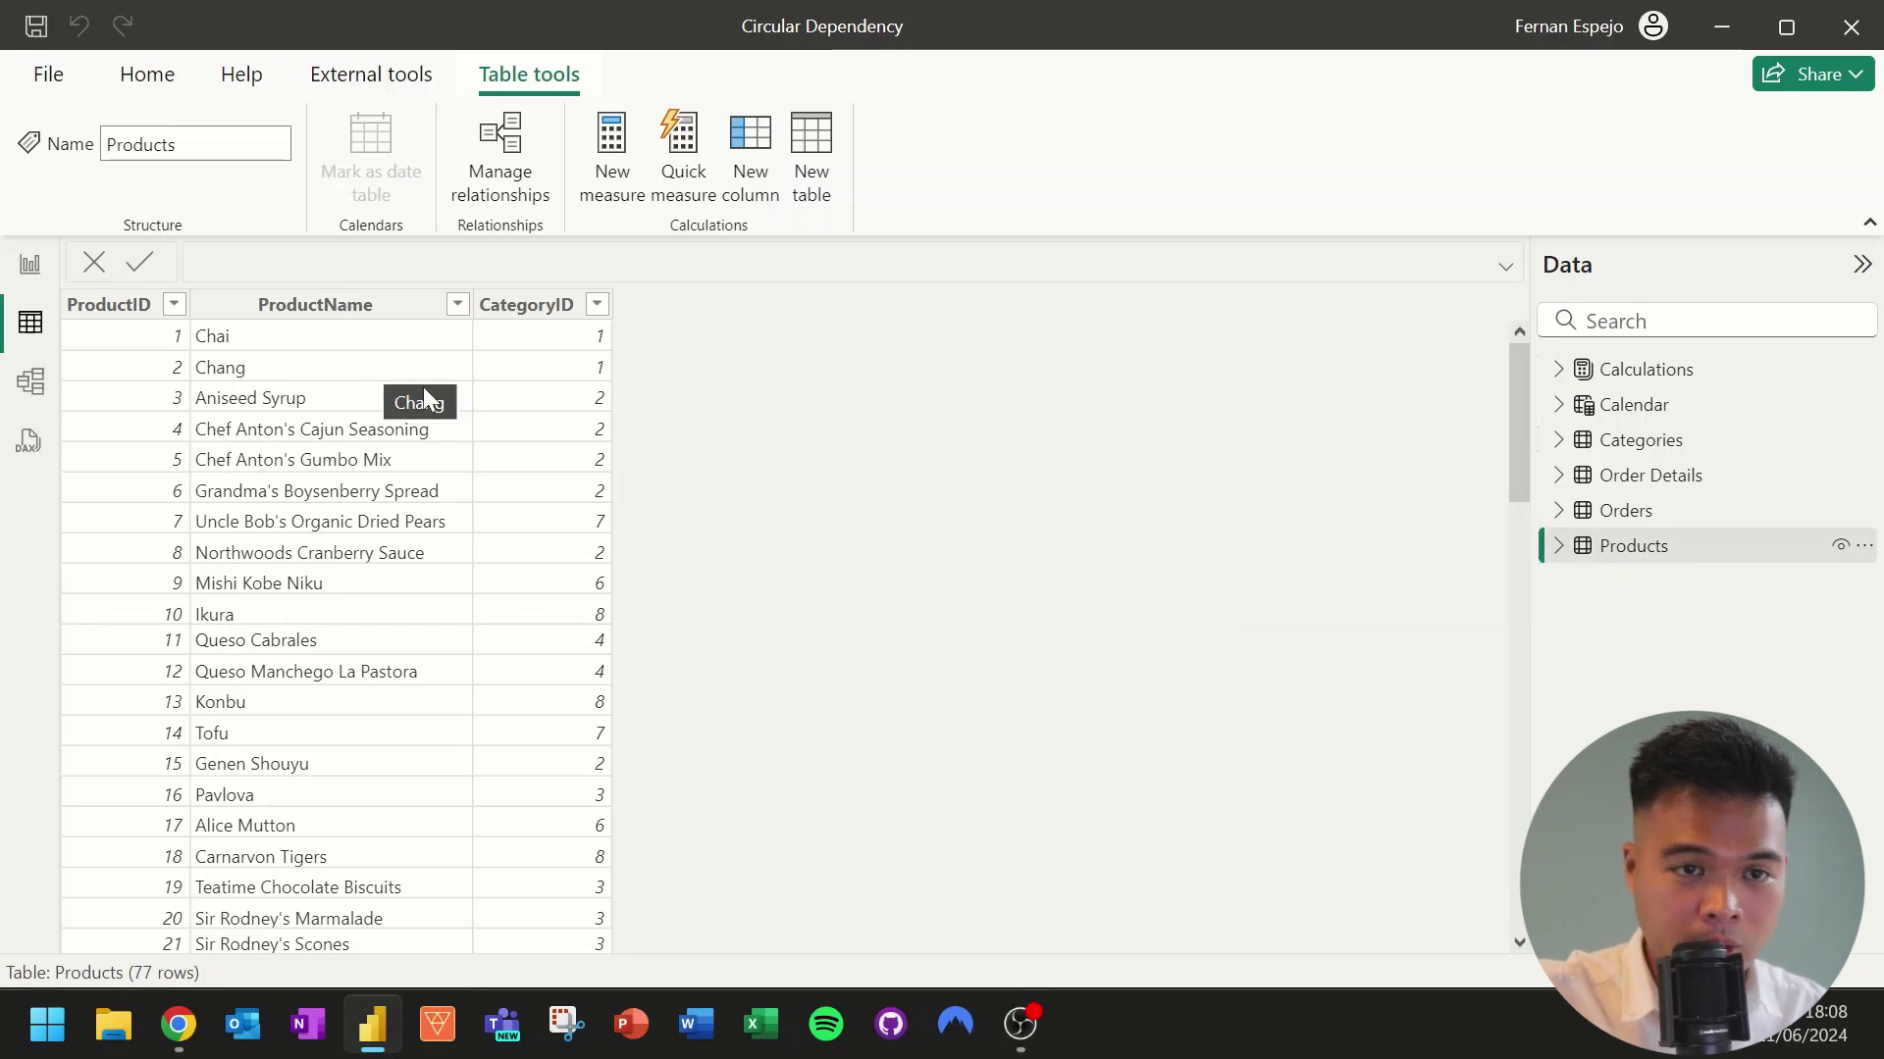
left_click(1582, 515)
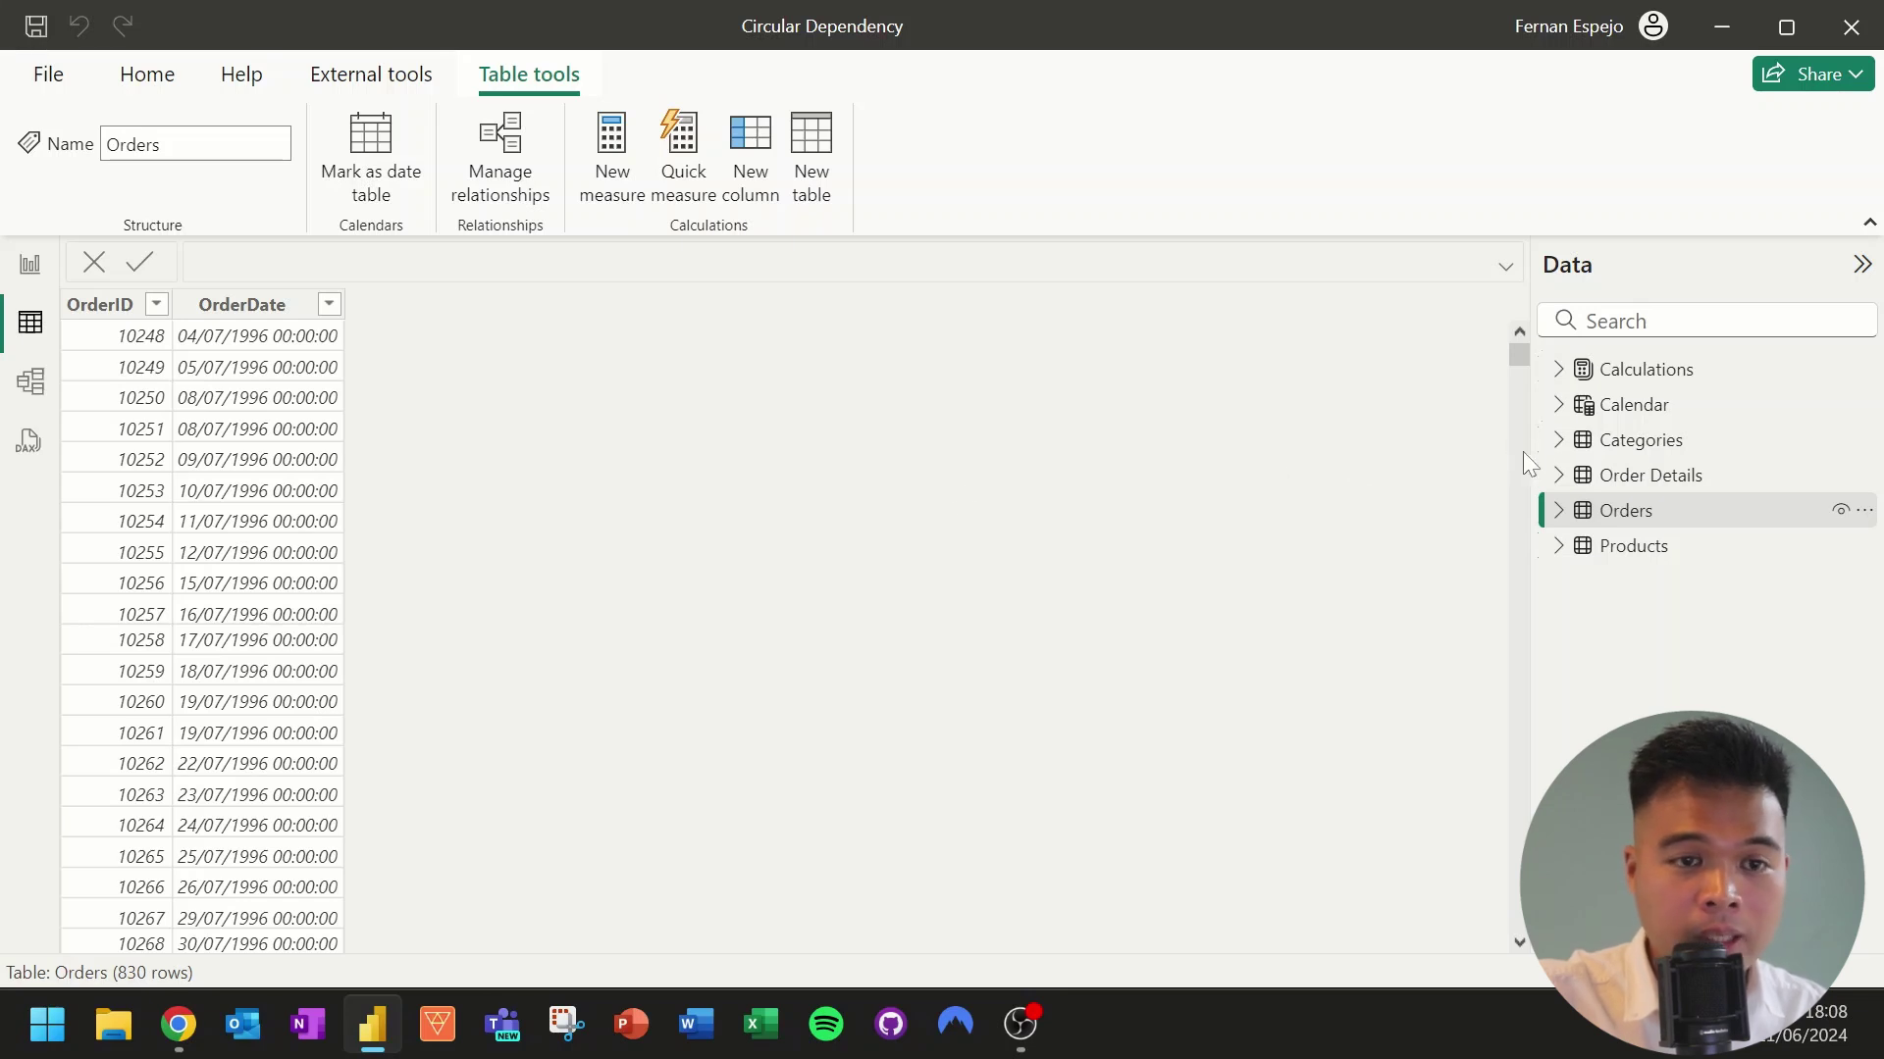
left_click(1621, 481)
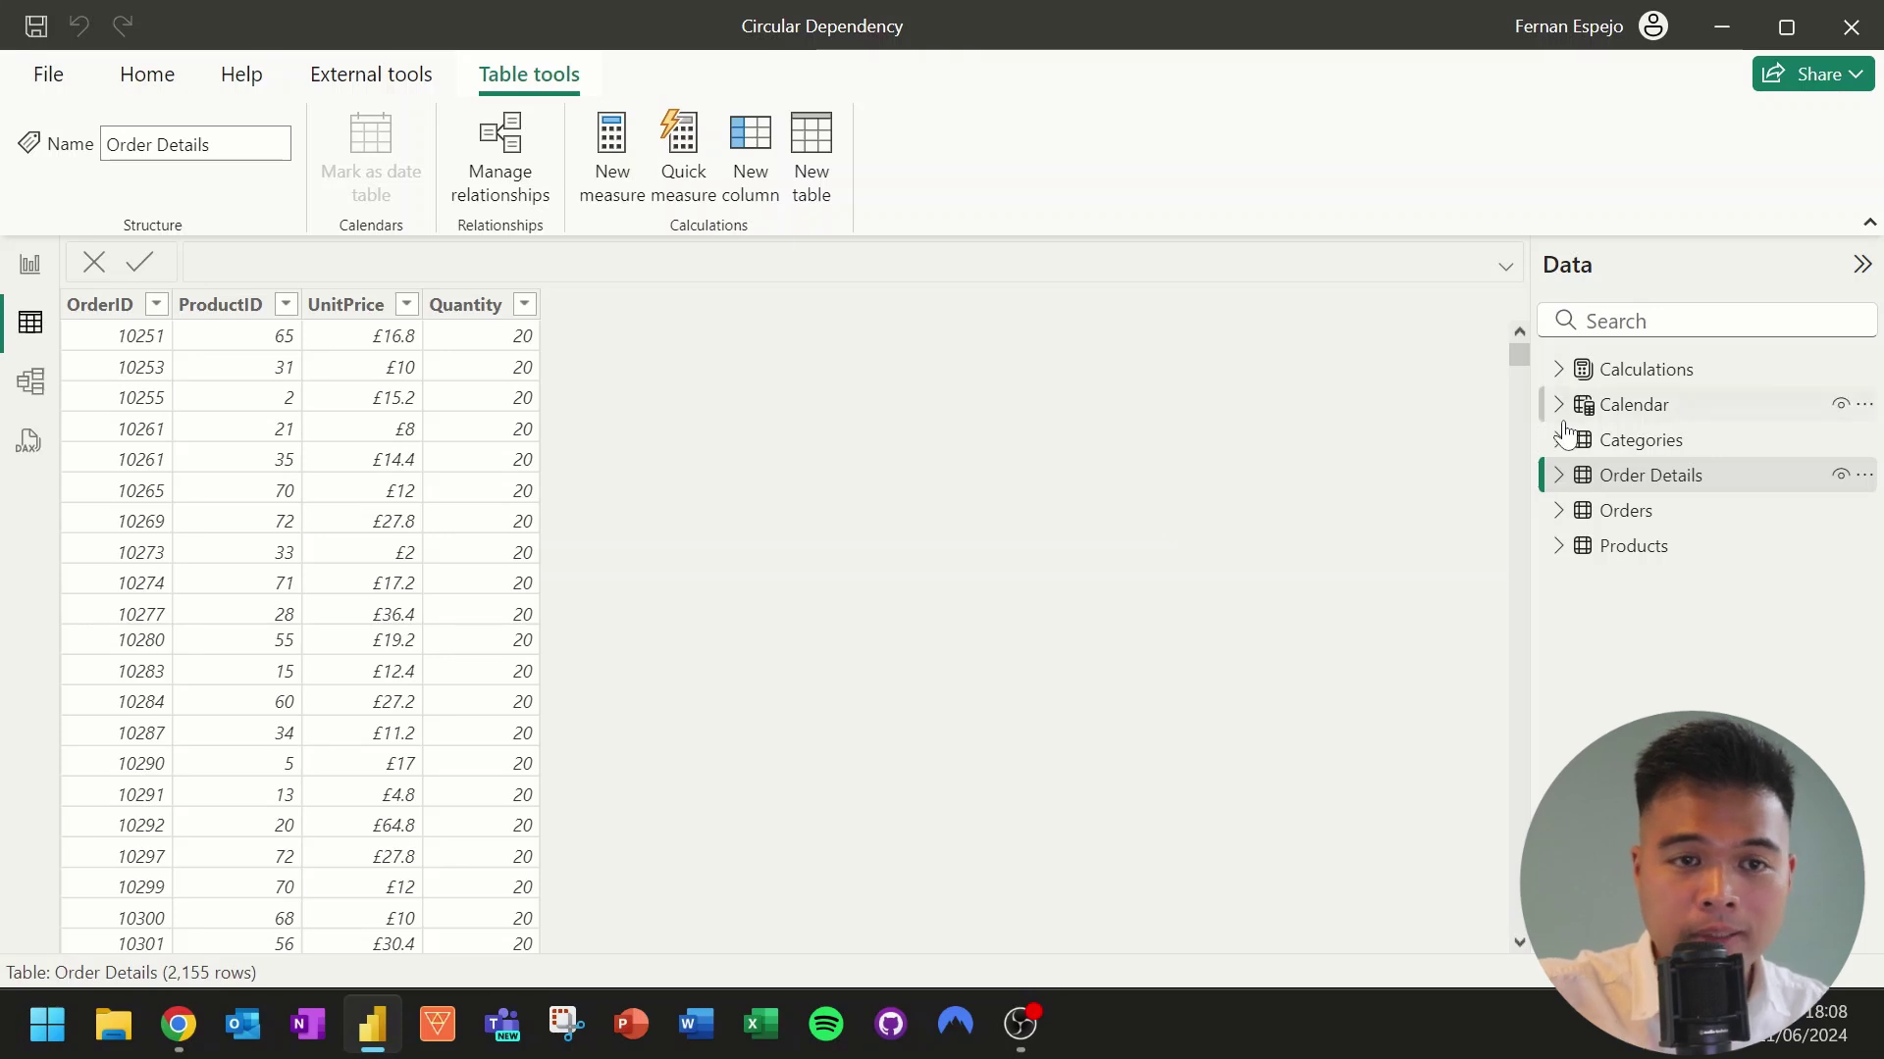
left_click(1627, 417)
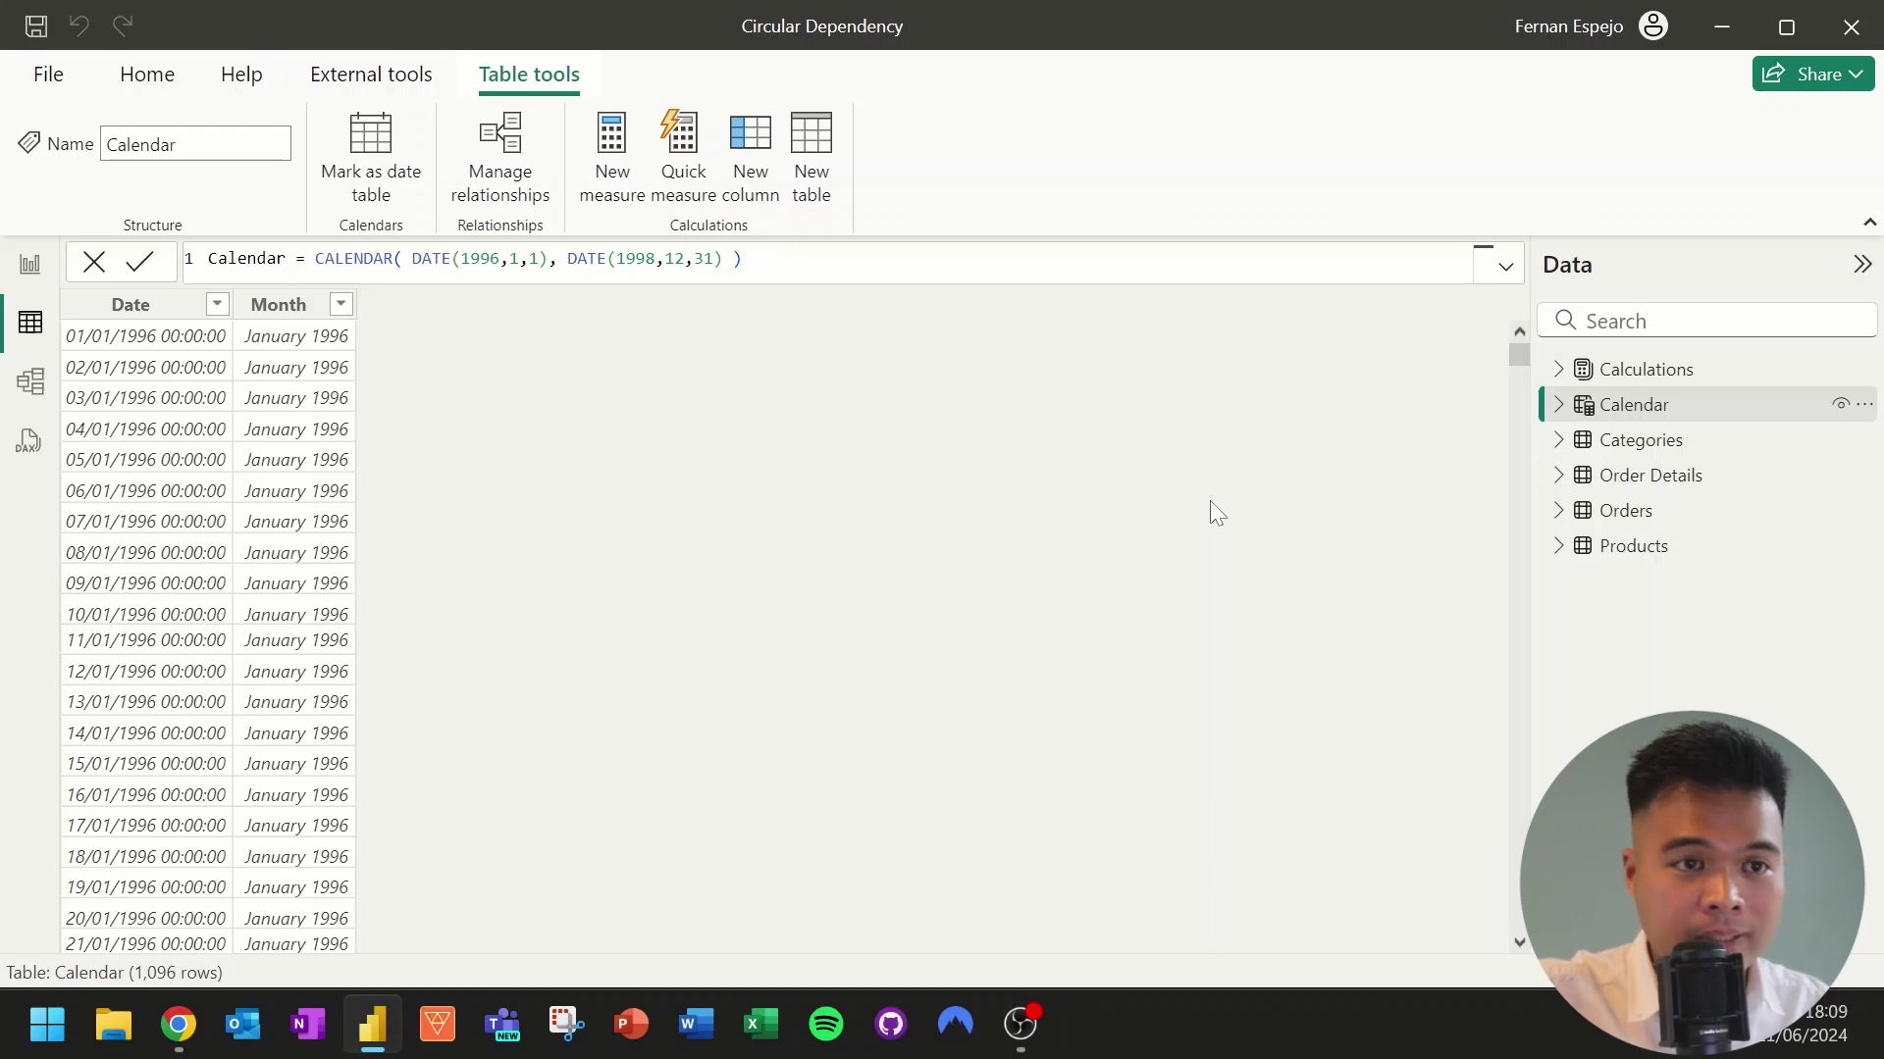
left_click(1619, 369)
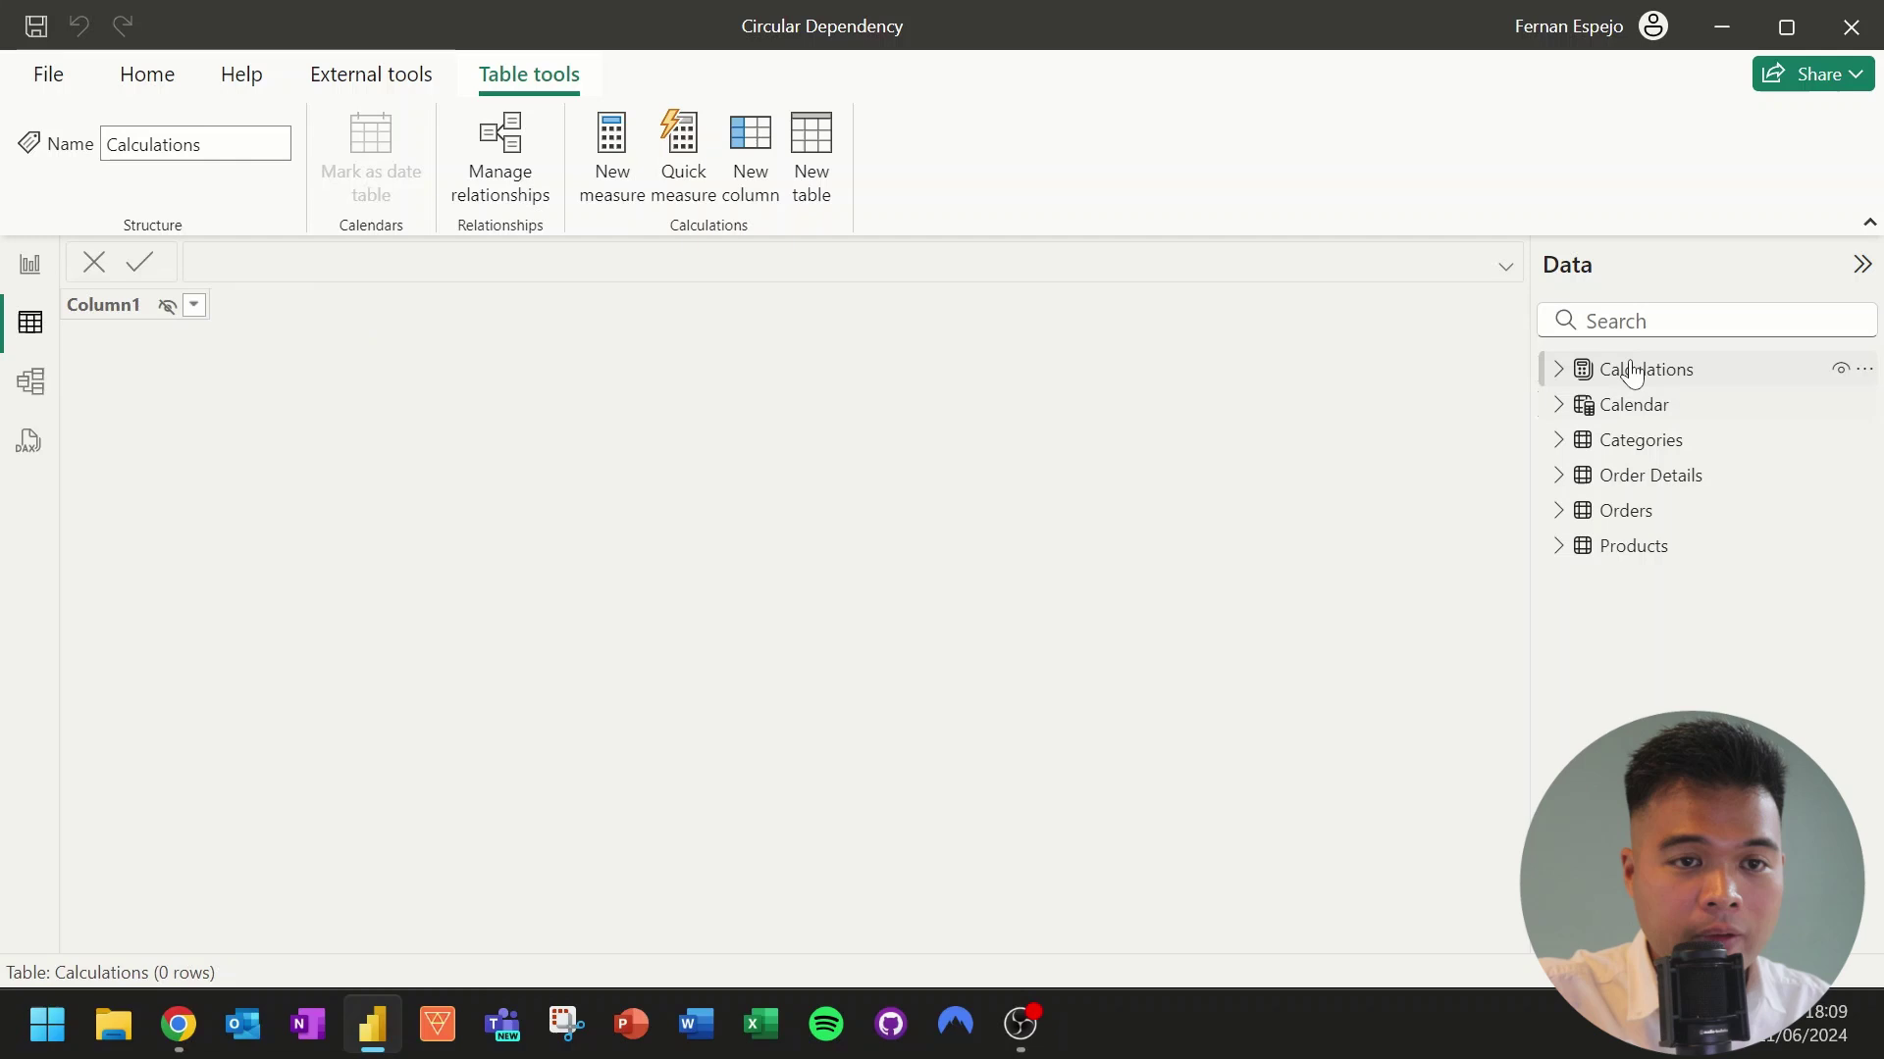
left_click(1557, 370)
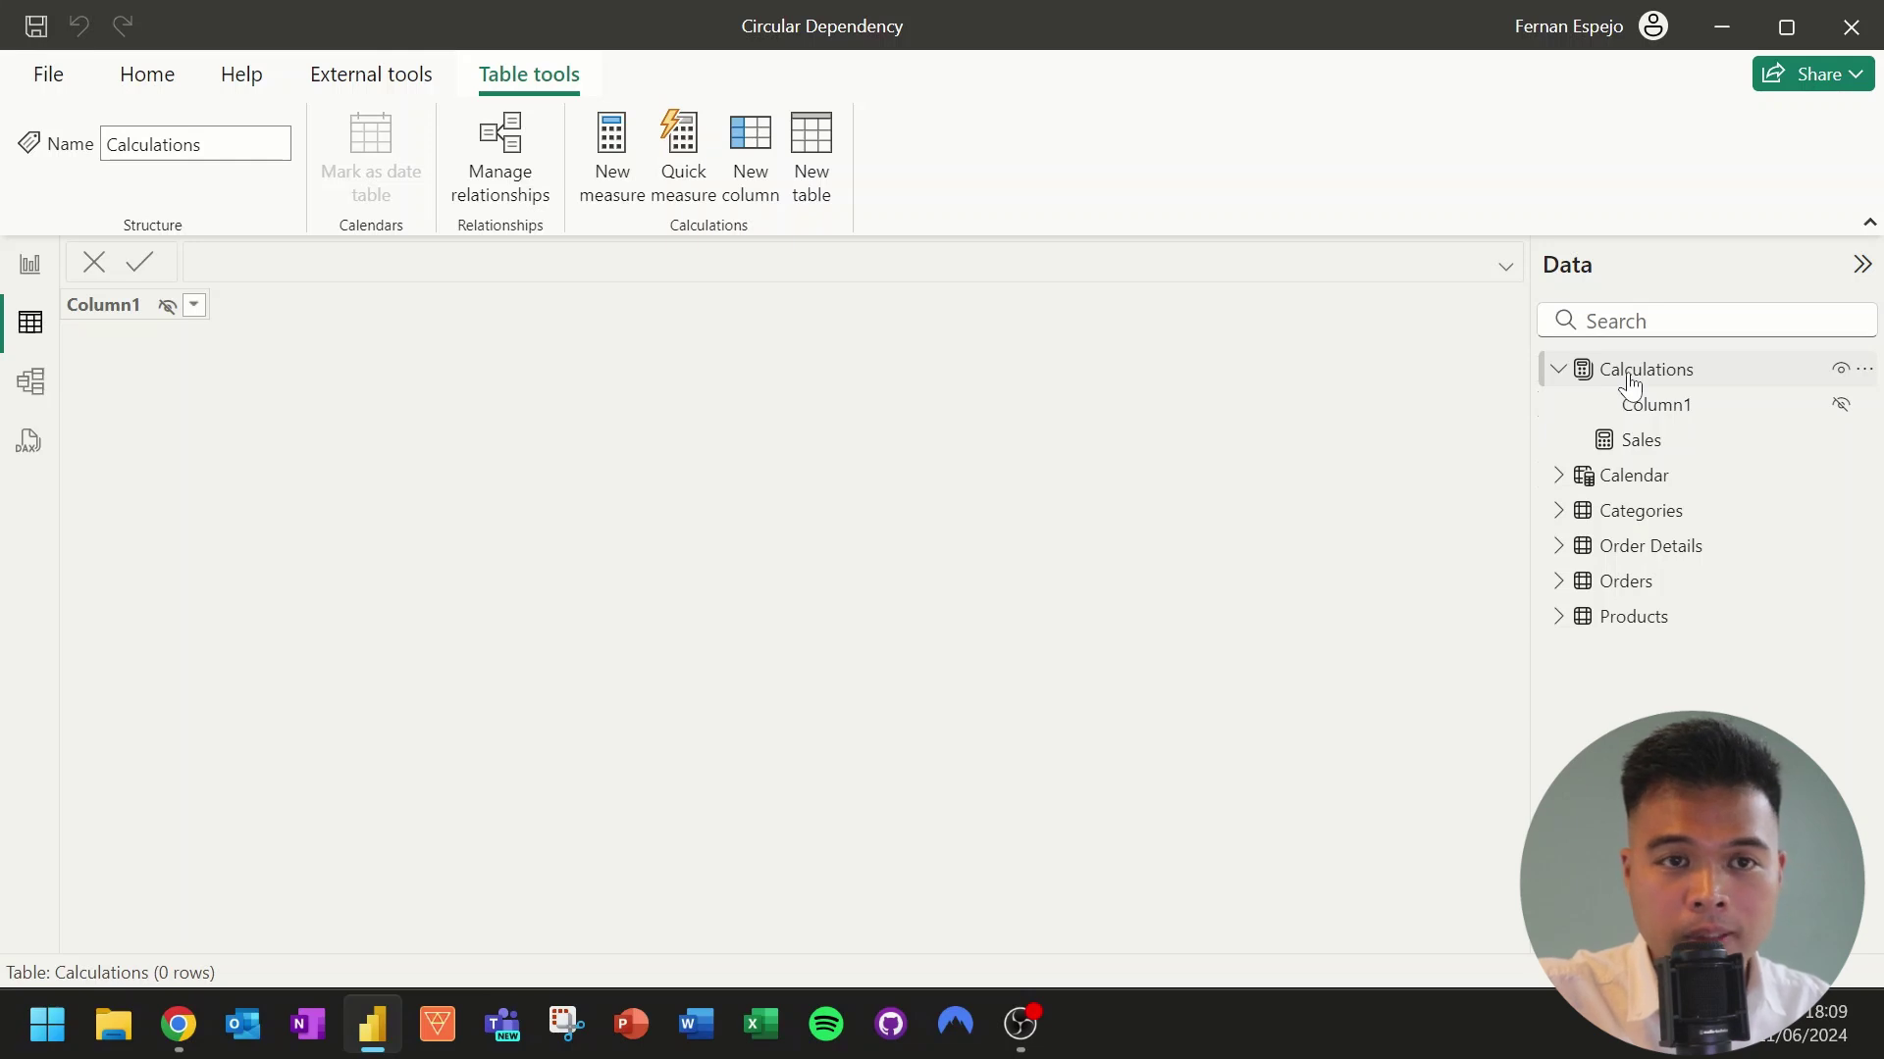
Show the model diagram without the Properties pane and space the Calendar and Orders cards apart to expose their relationship.
left_click(32, 381)
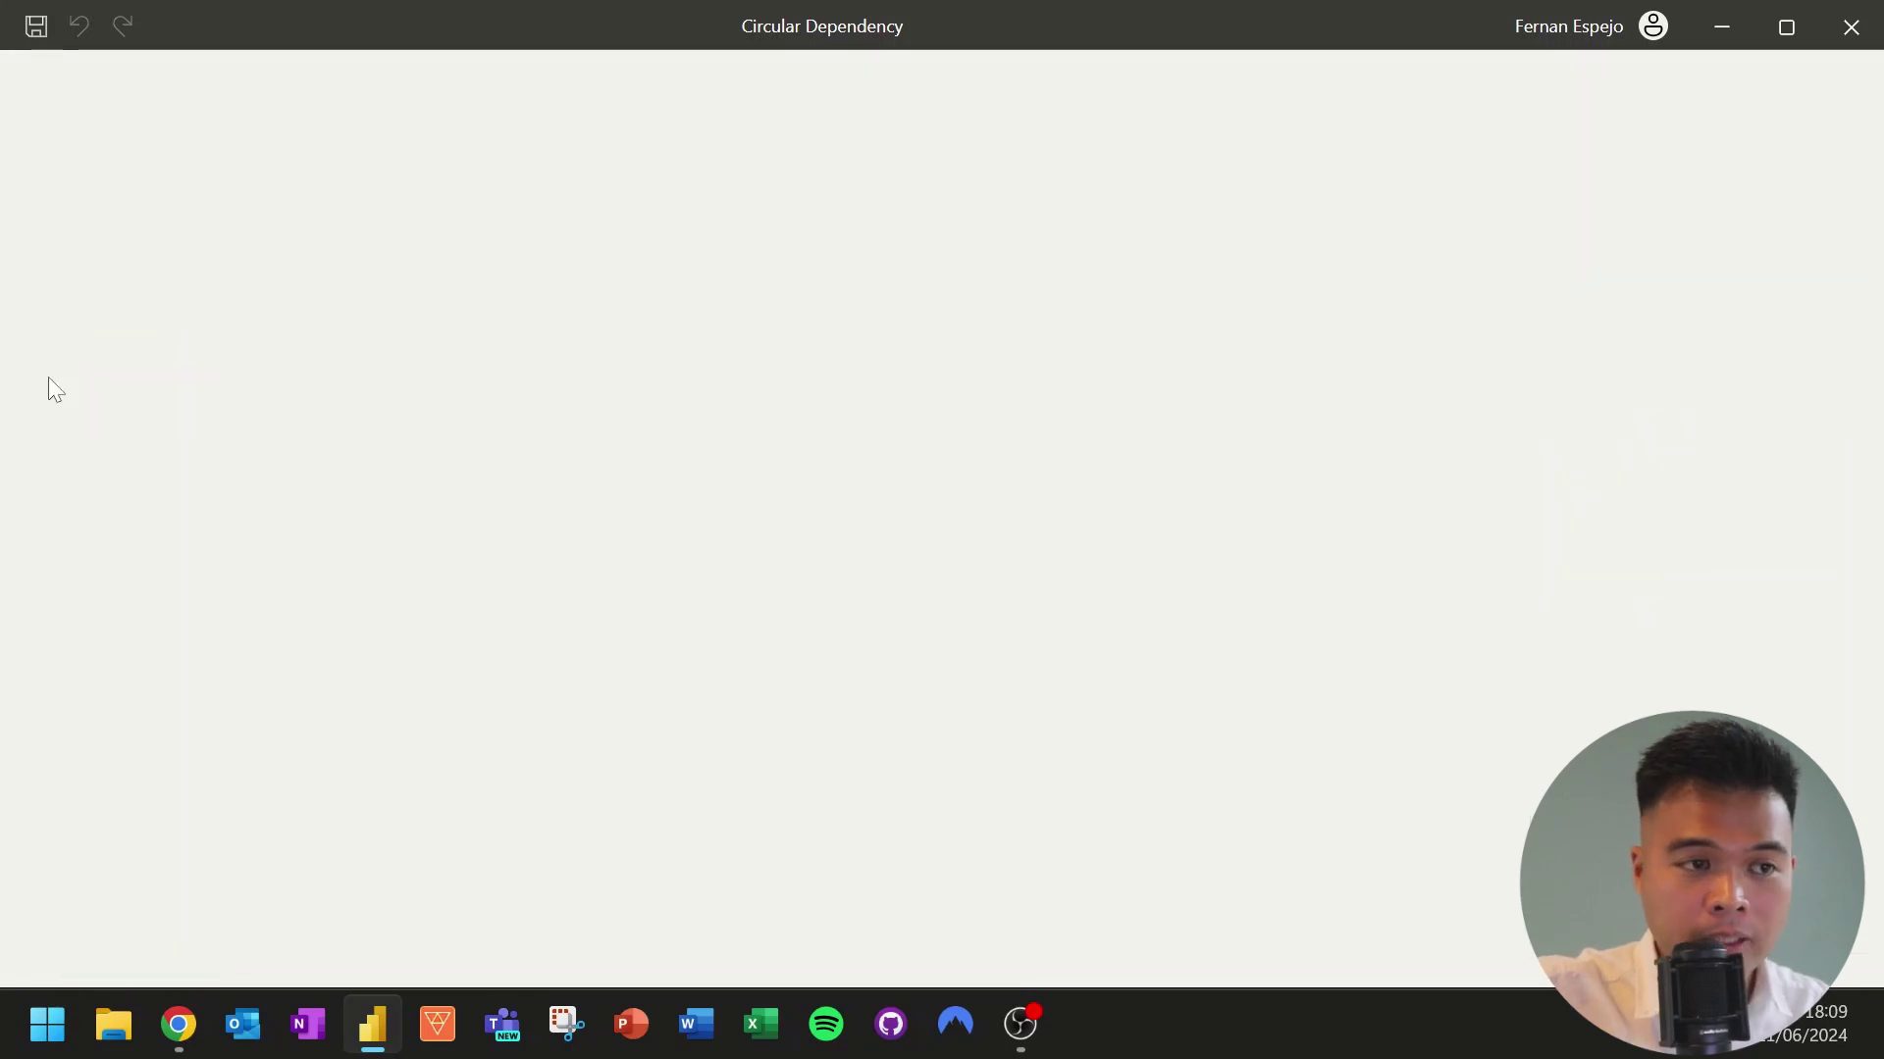
scroll(676, 611, "right", 1)
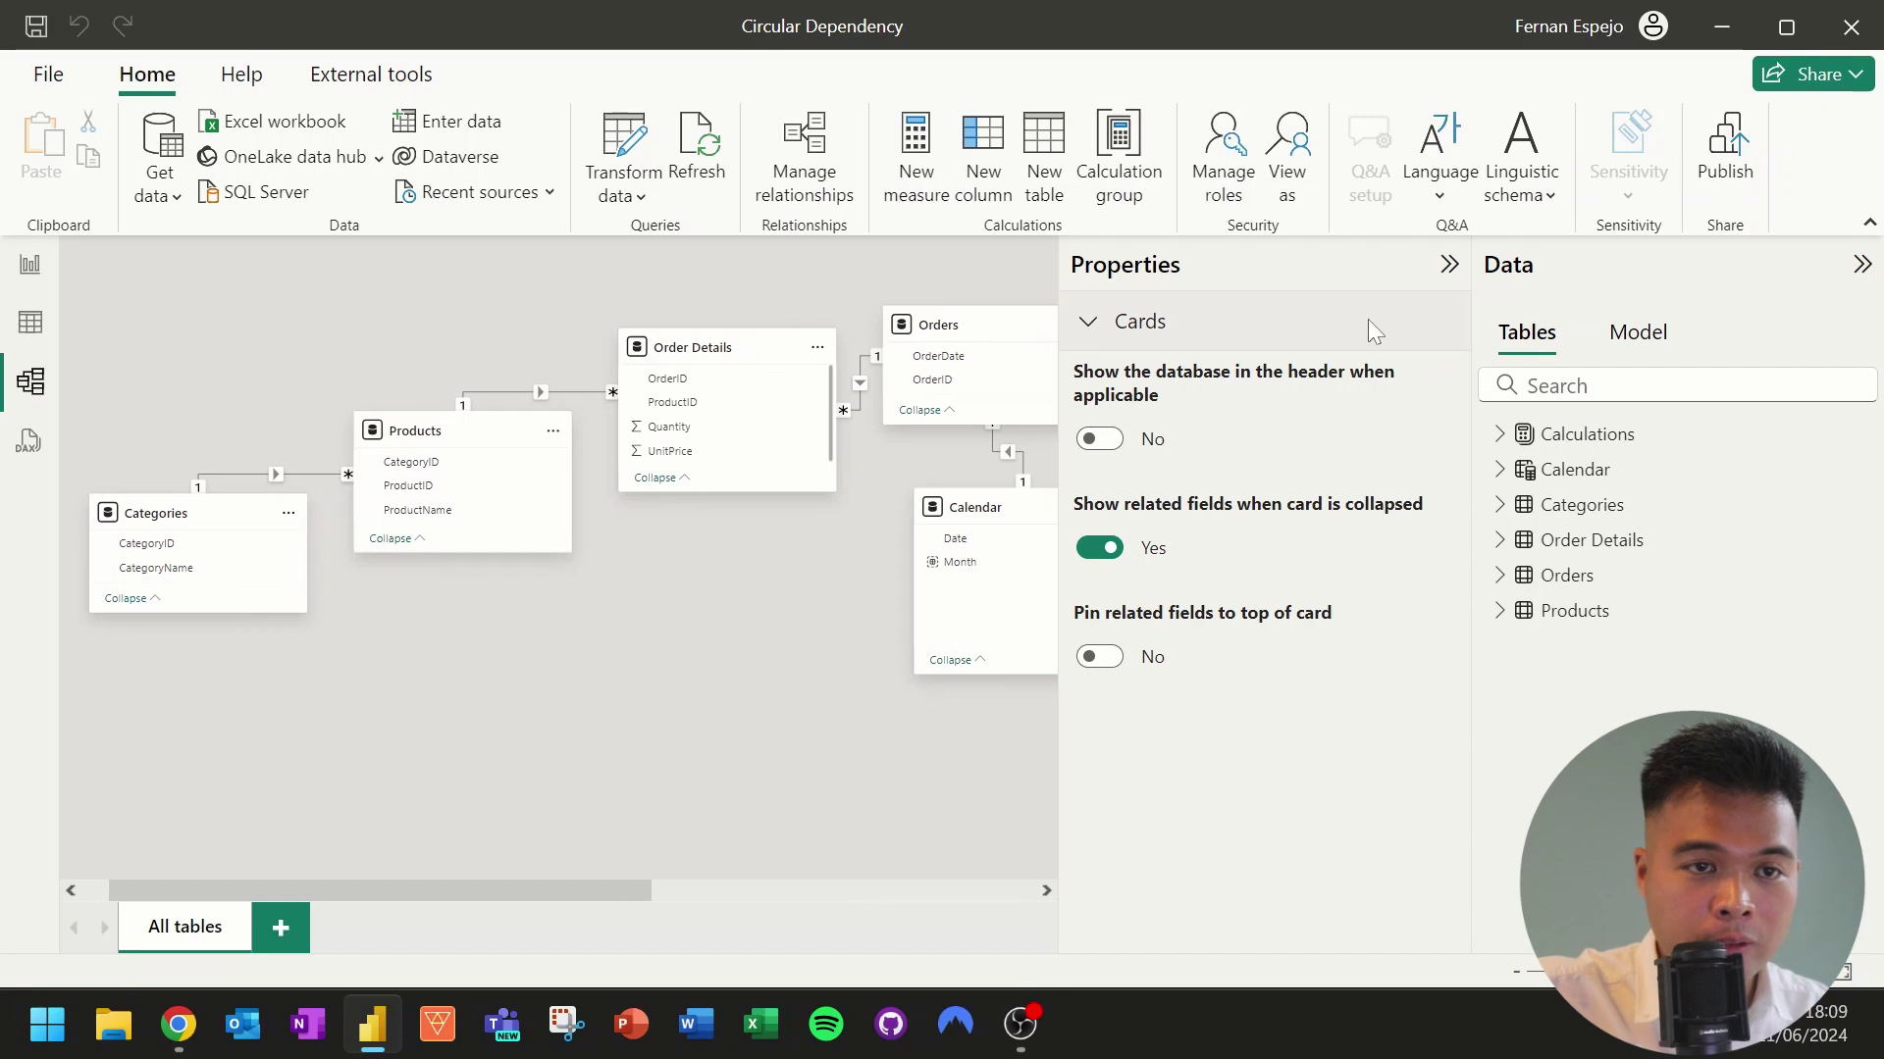
left_click(1449, 266)
scroll(1335, 494, "left", 1)
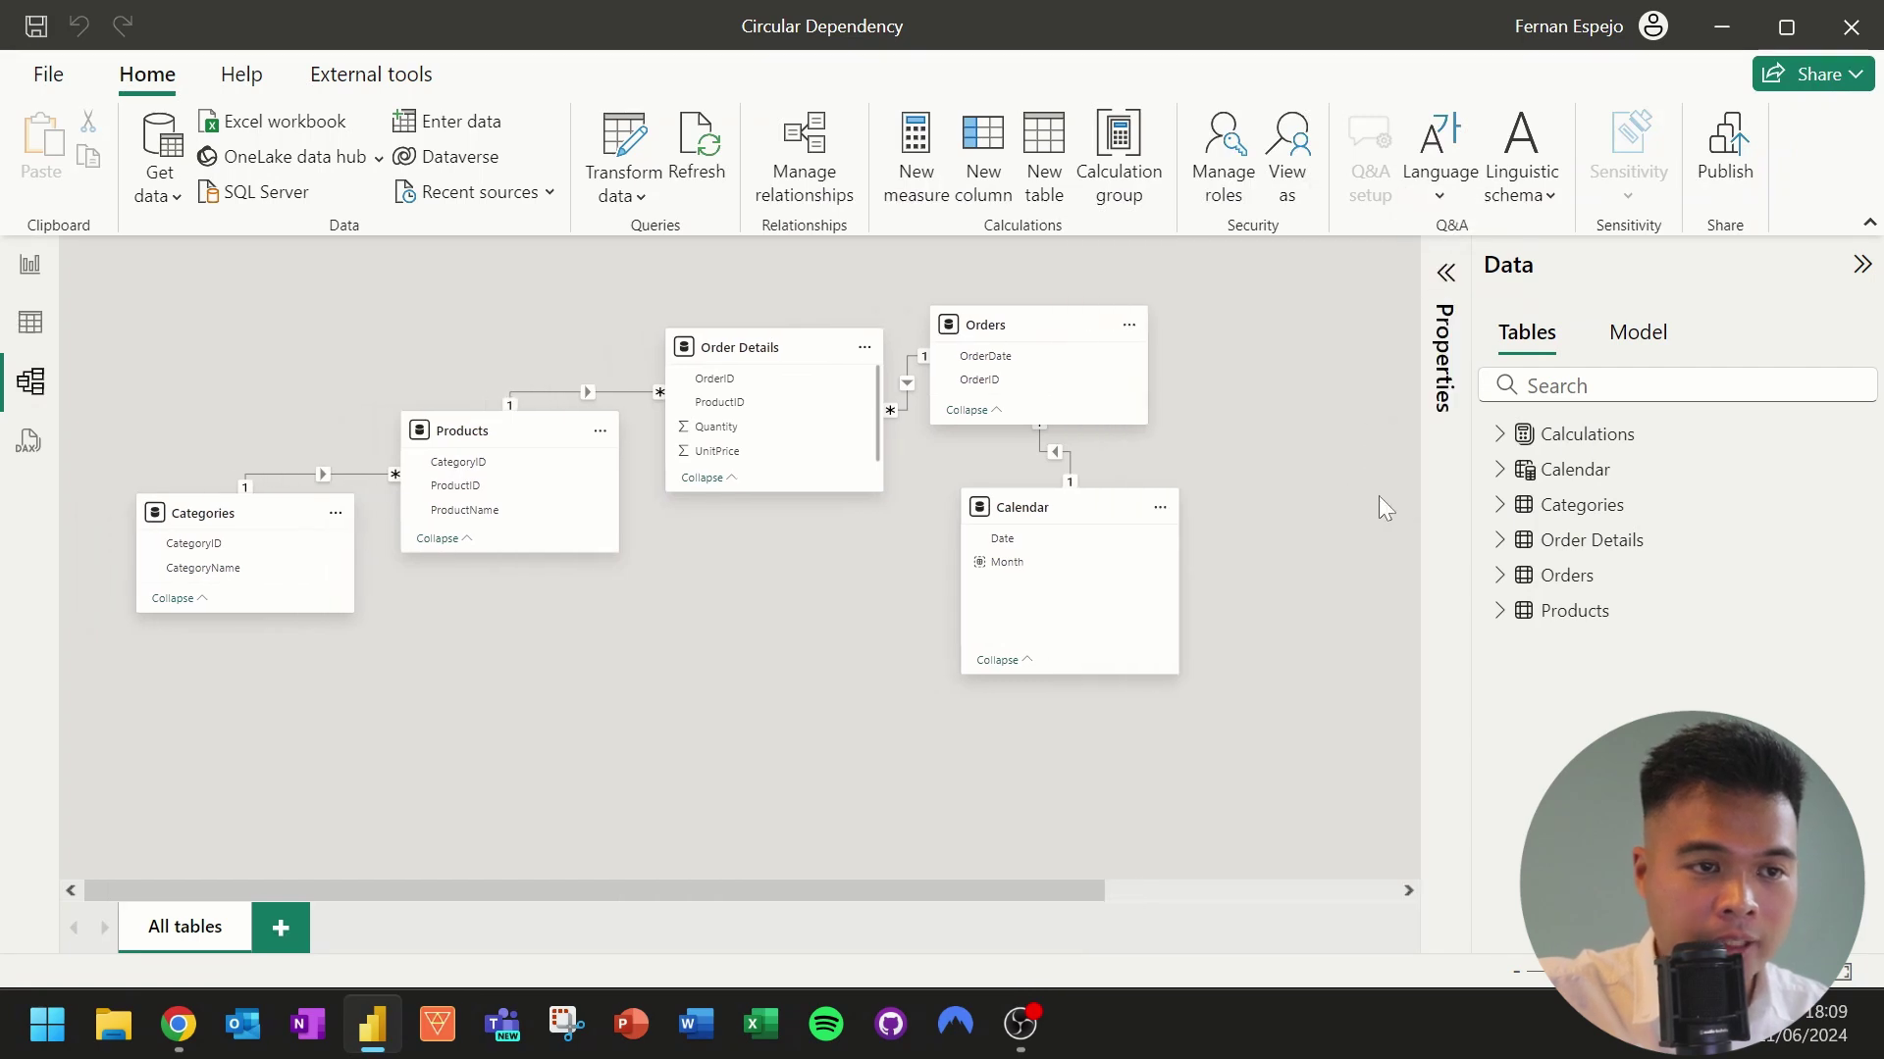
left_click_drag(1108, 508, 1120, 611)
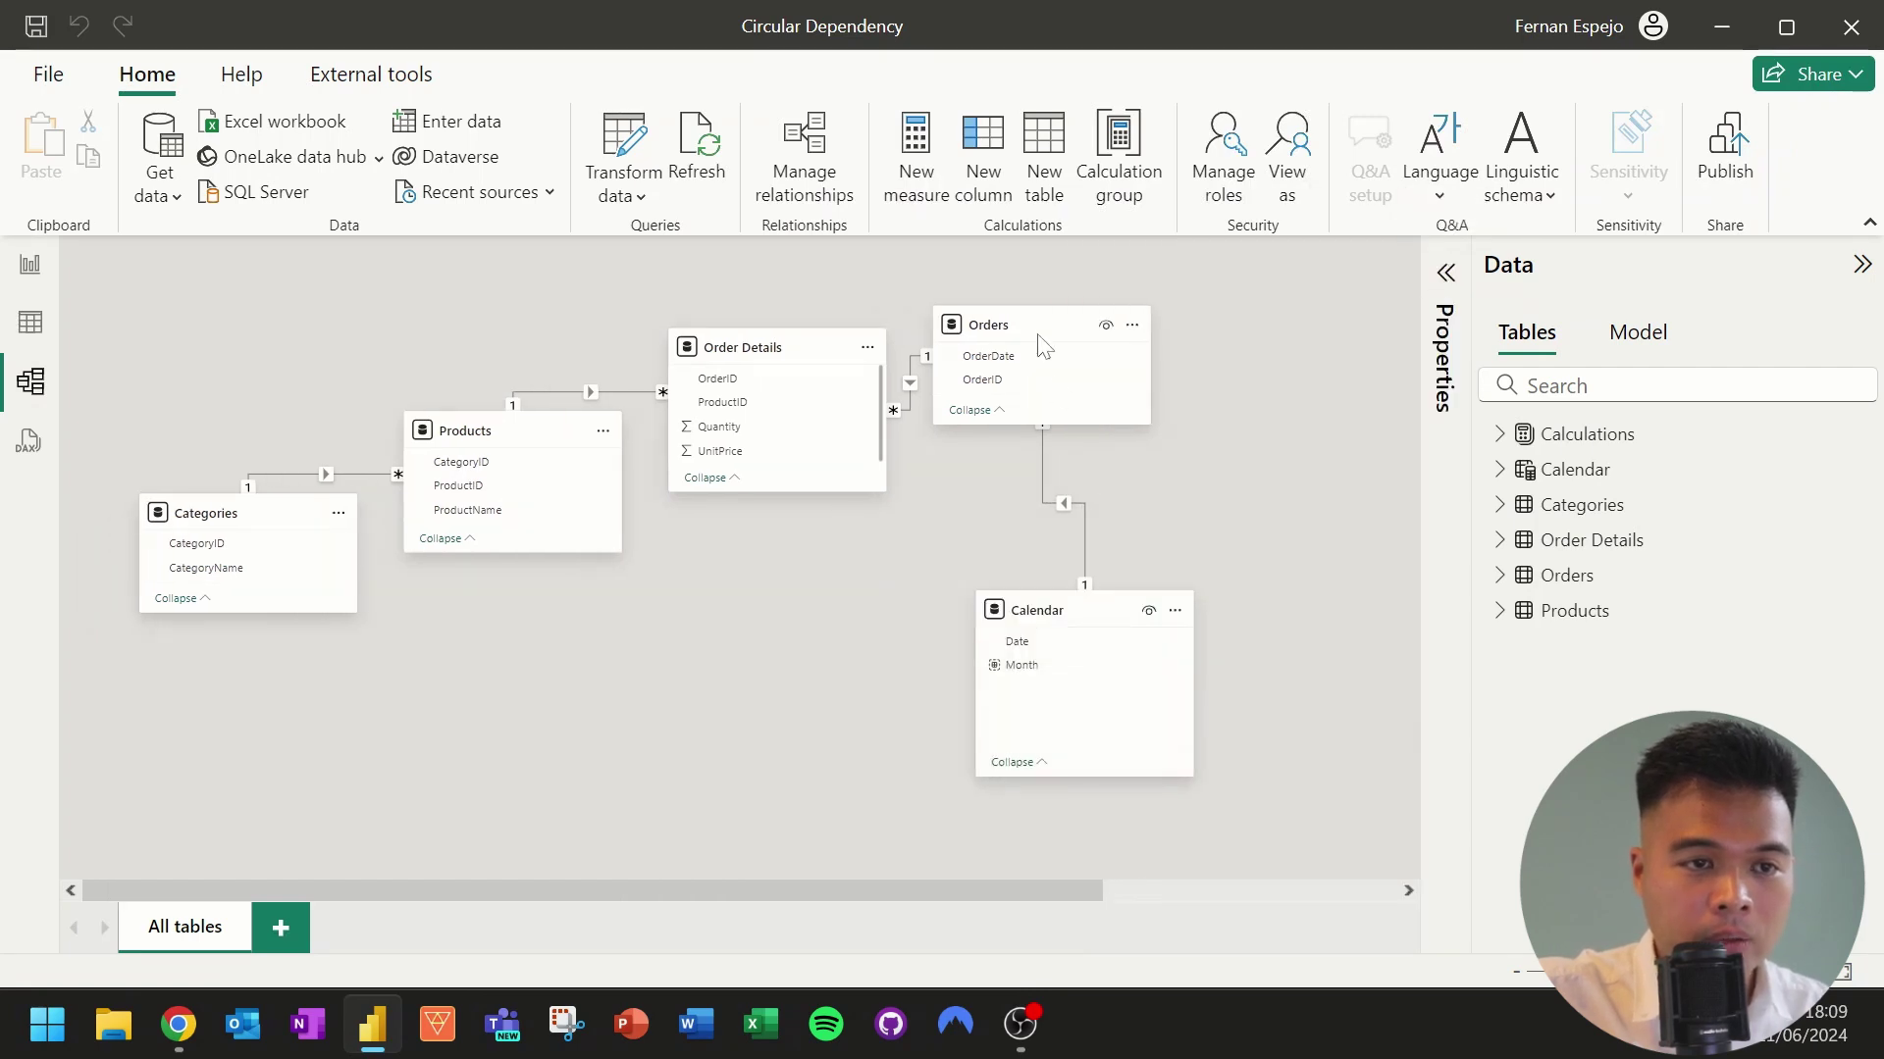
left_click_drag(1045, 346, 1105, 387)
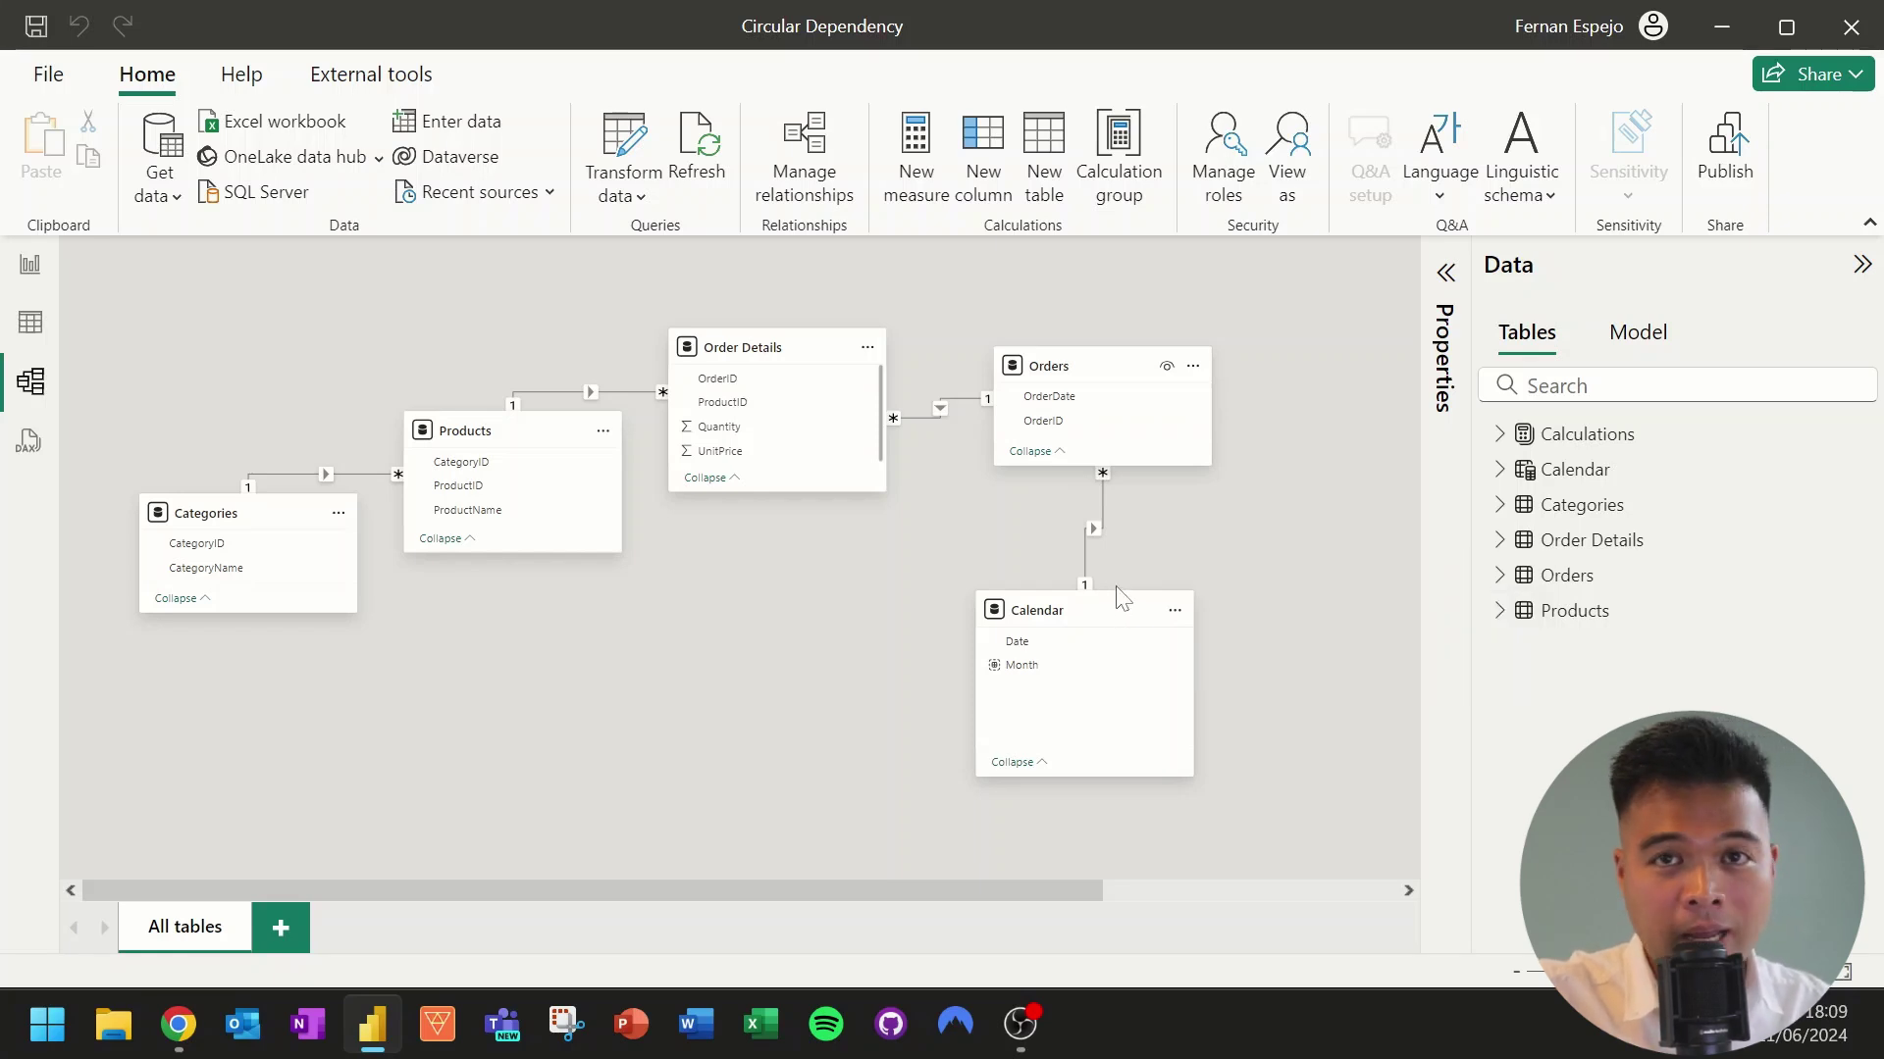
Add a calculated column named Total Sales to the Order Details table.
left_click(30, 323)
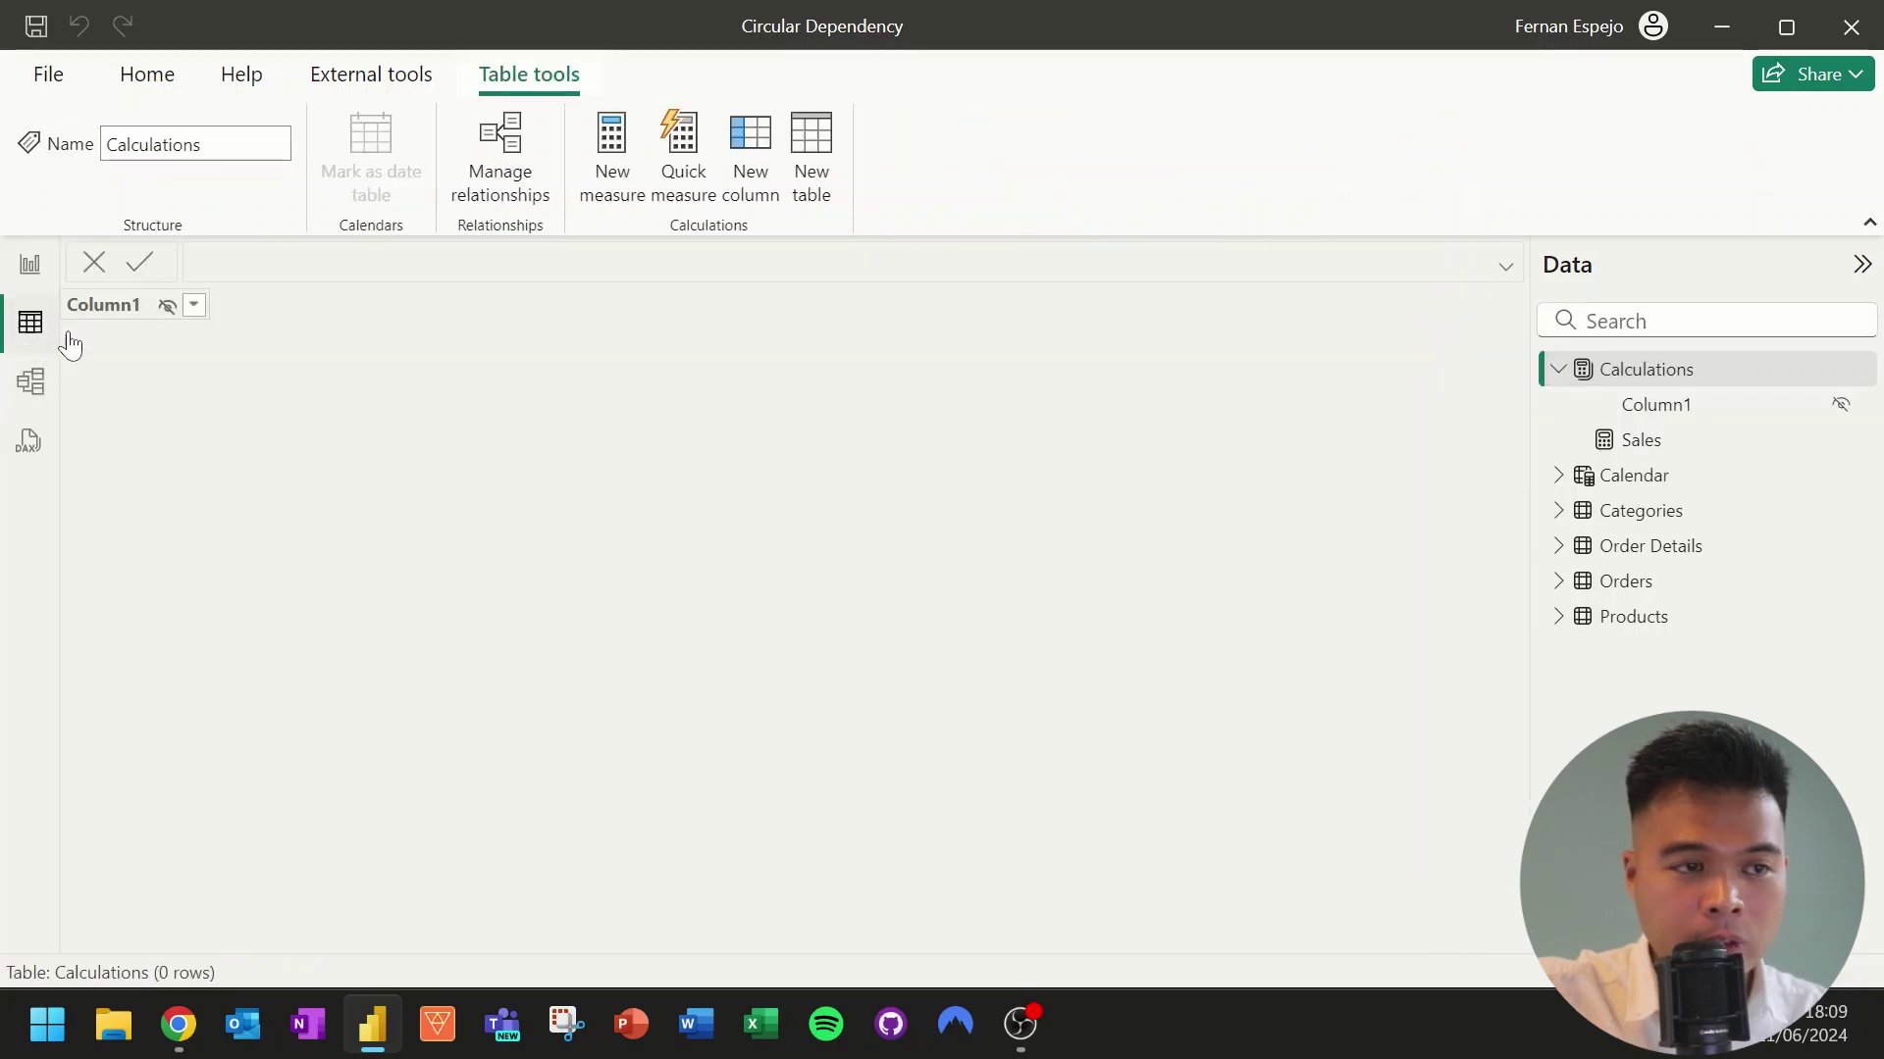
left_click(1626, 549)
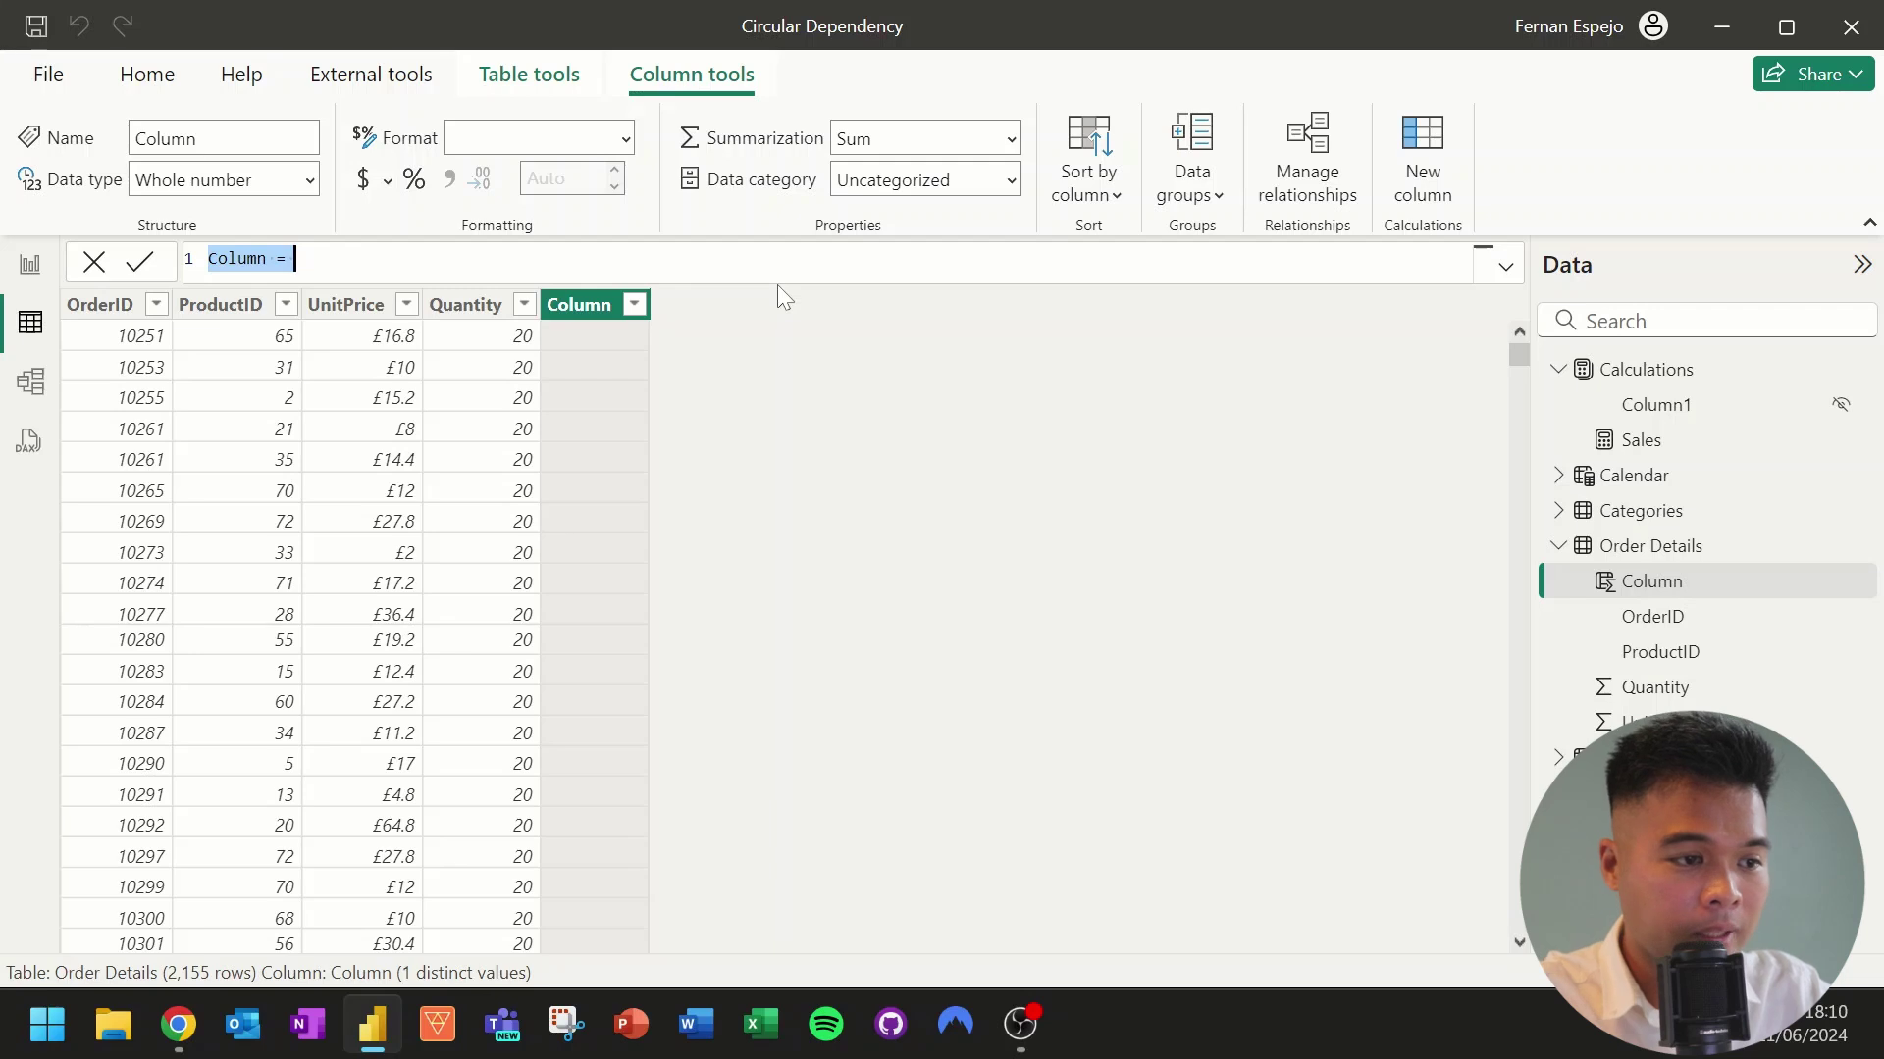
type("SUM")
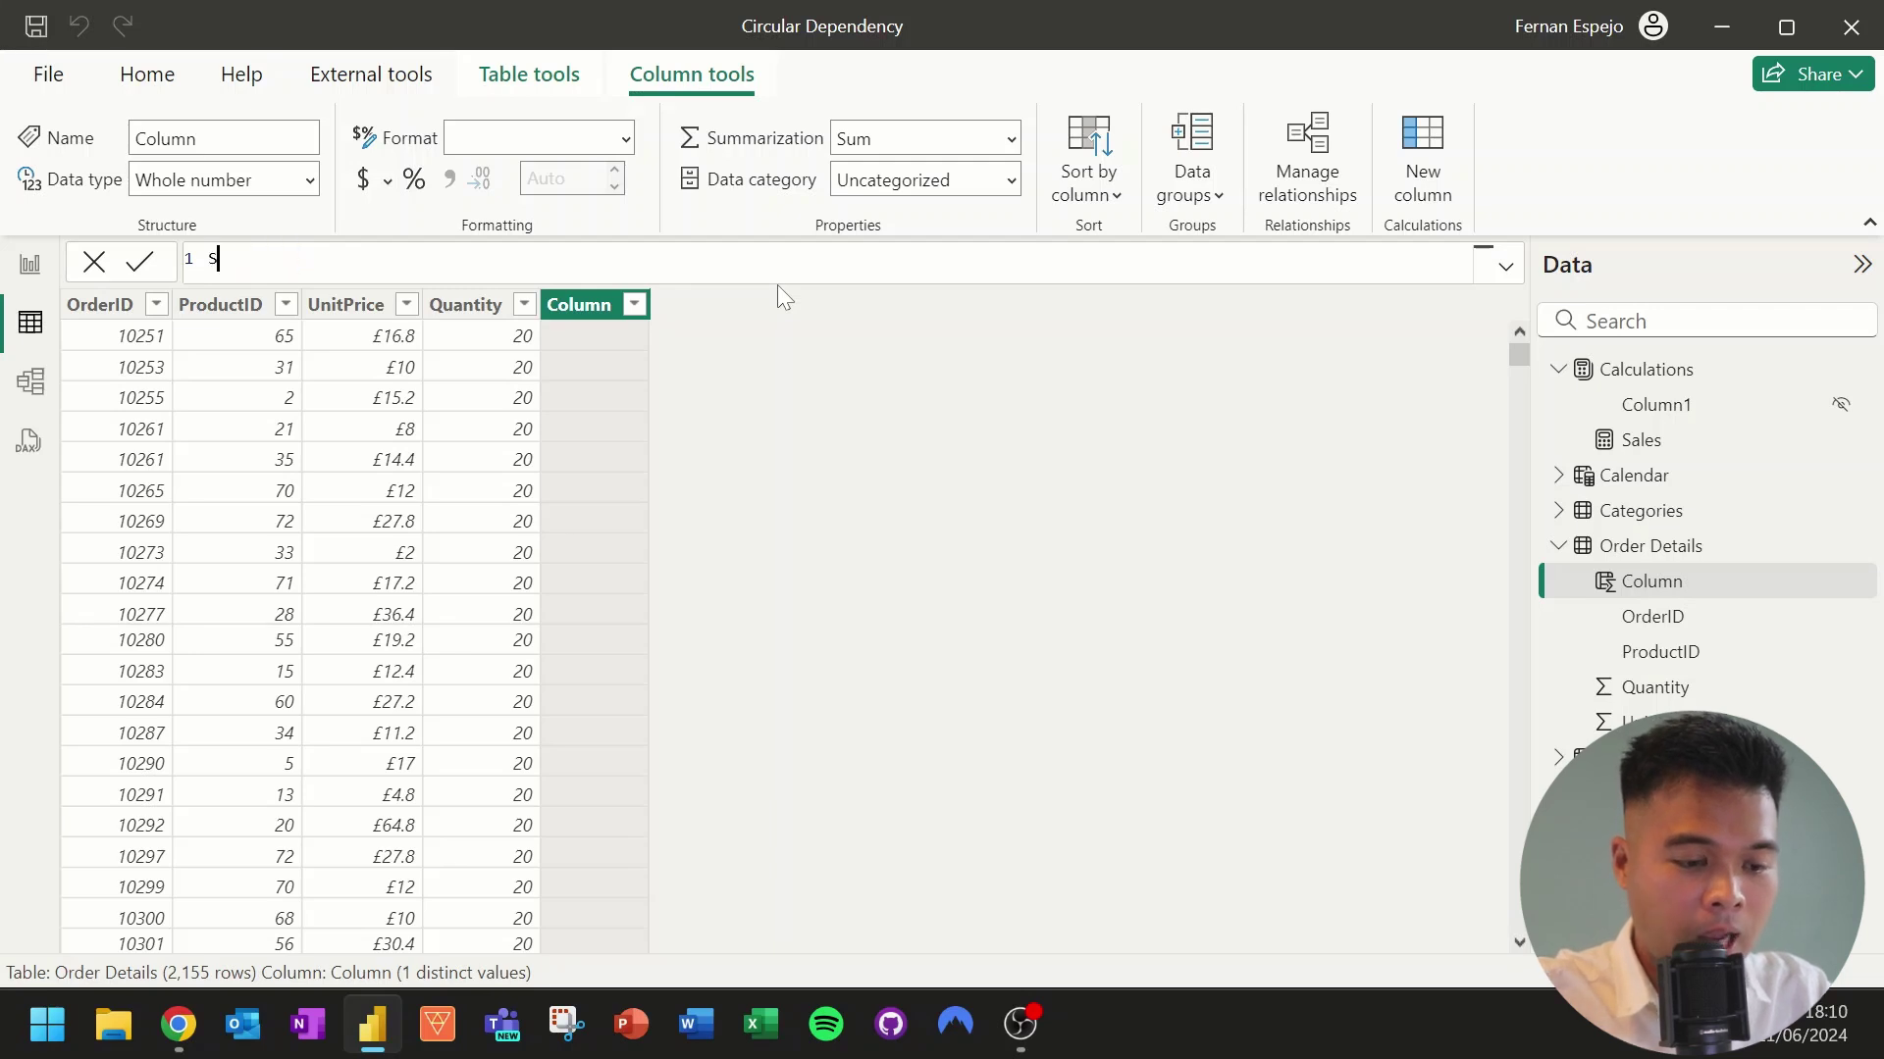
key("BackSpace")
key("BackSpace")
key("BackSpace")
type("Total Sales =")
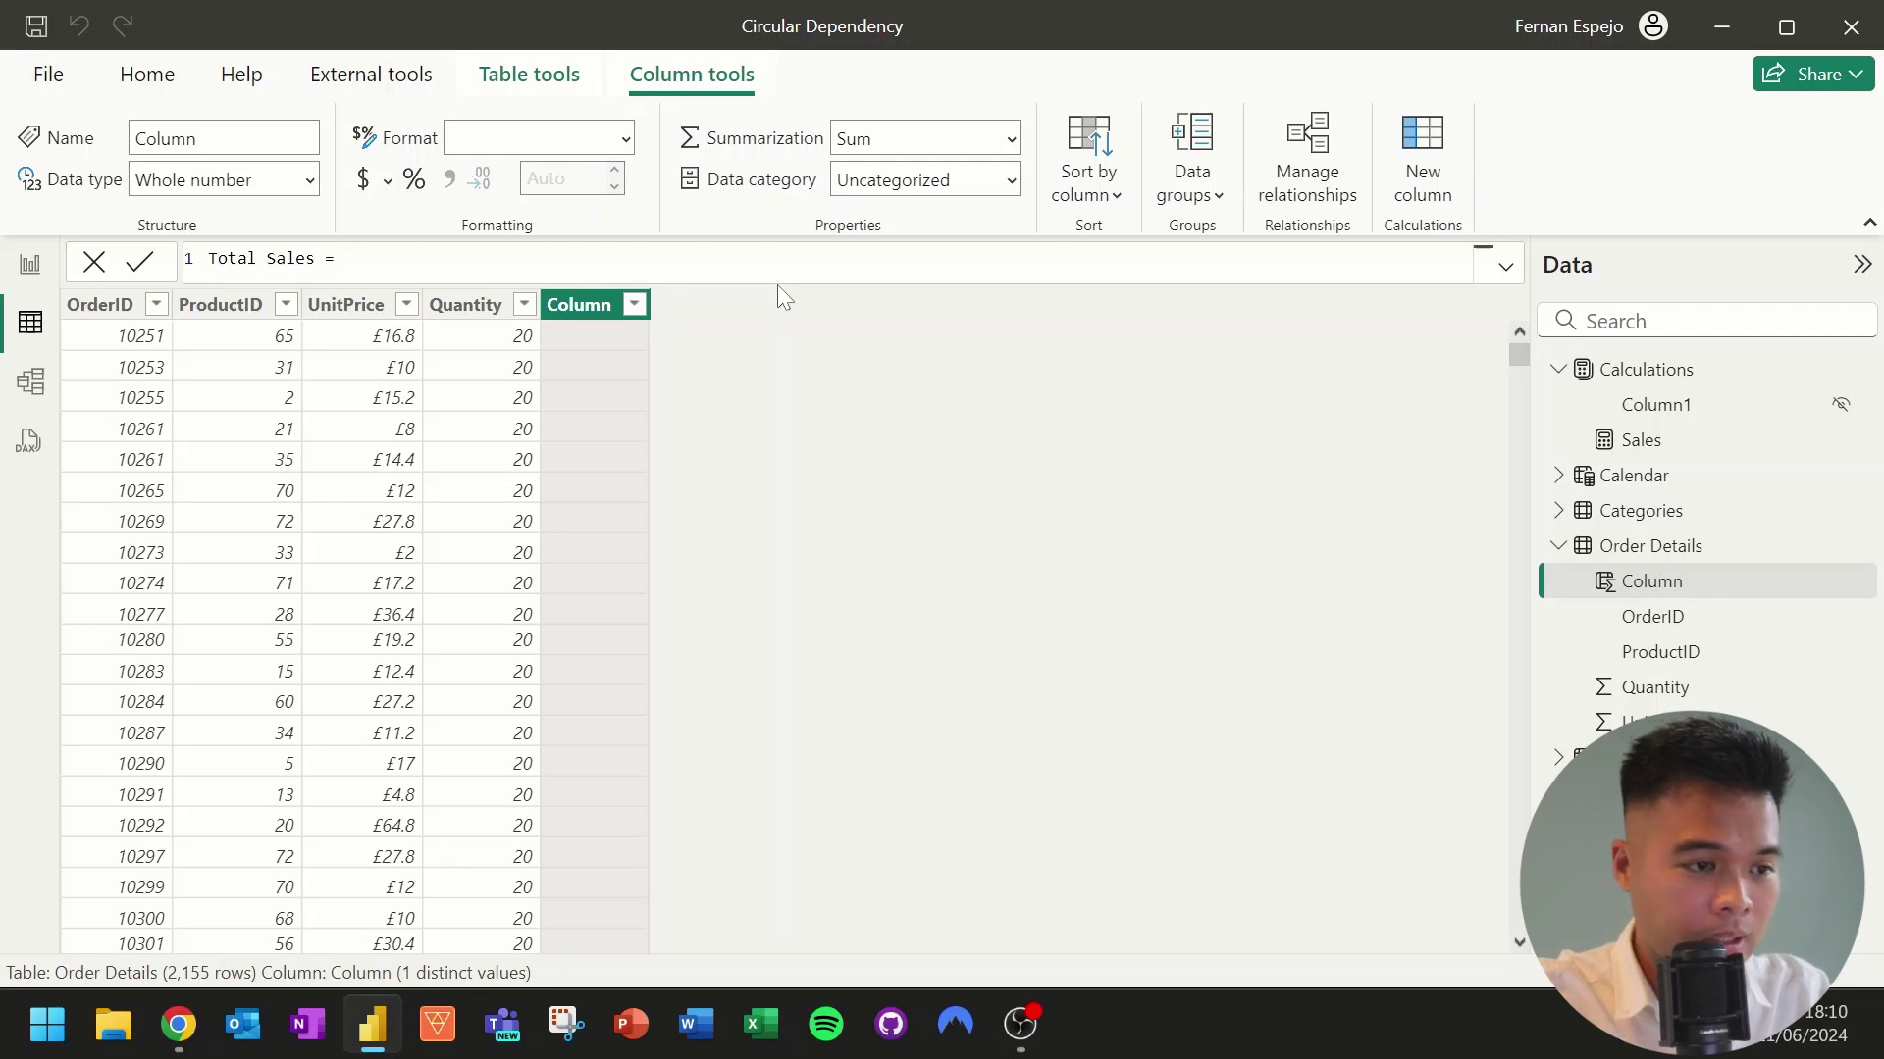
Define Total Sales as SUMX('Order Details', 'Order Details'[UnitPrice] * 'Order Details'[Quantity]) and commit the formula.
type("SUM")
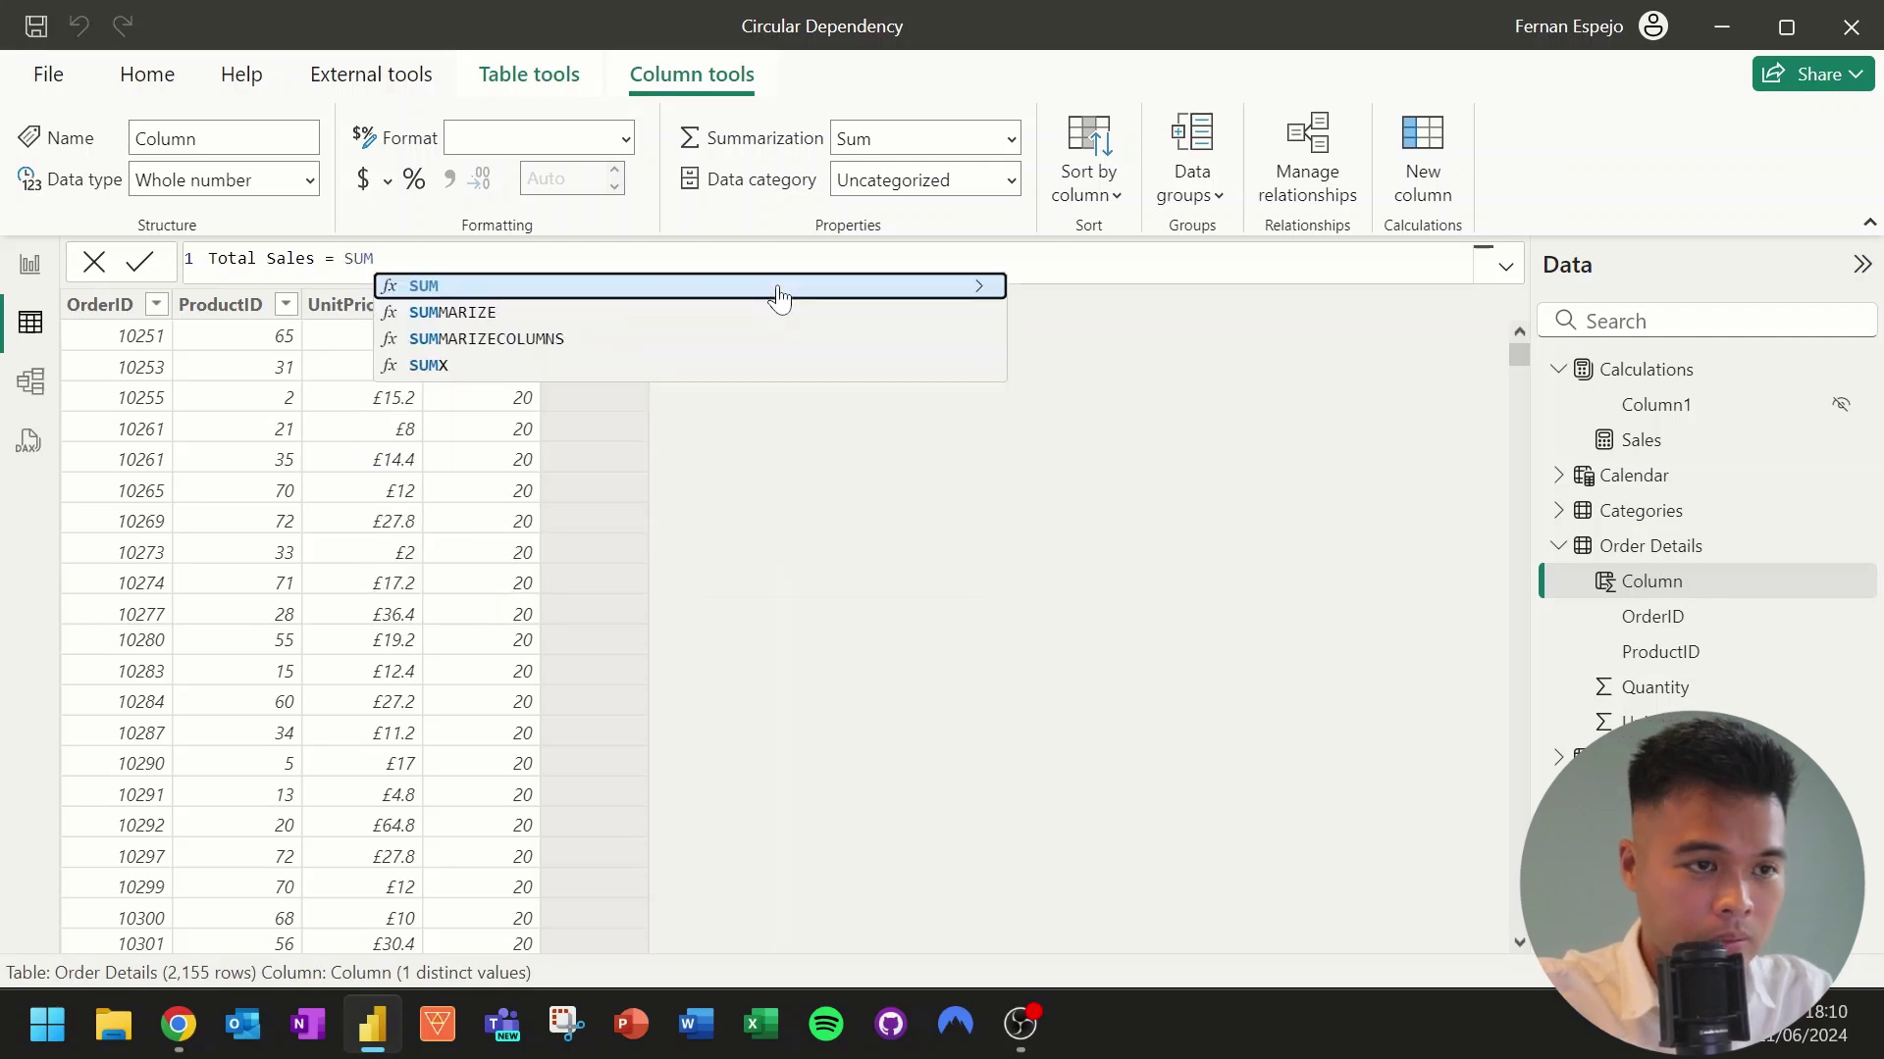
type("X")
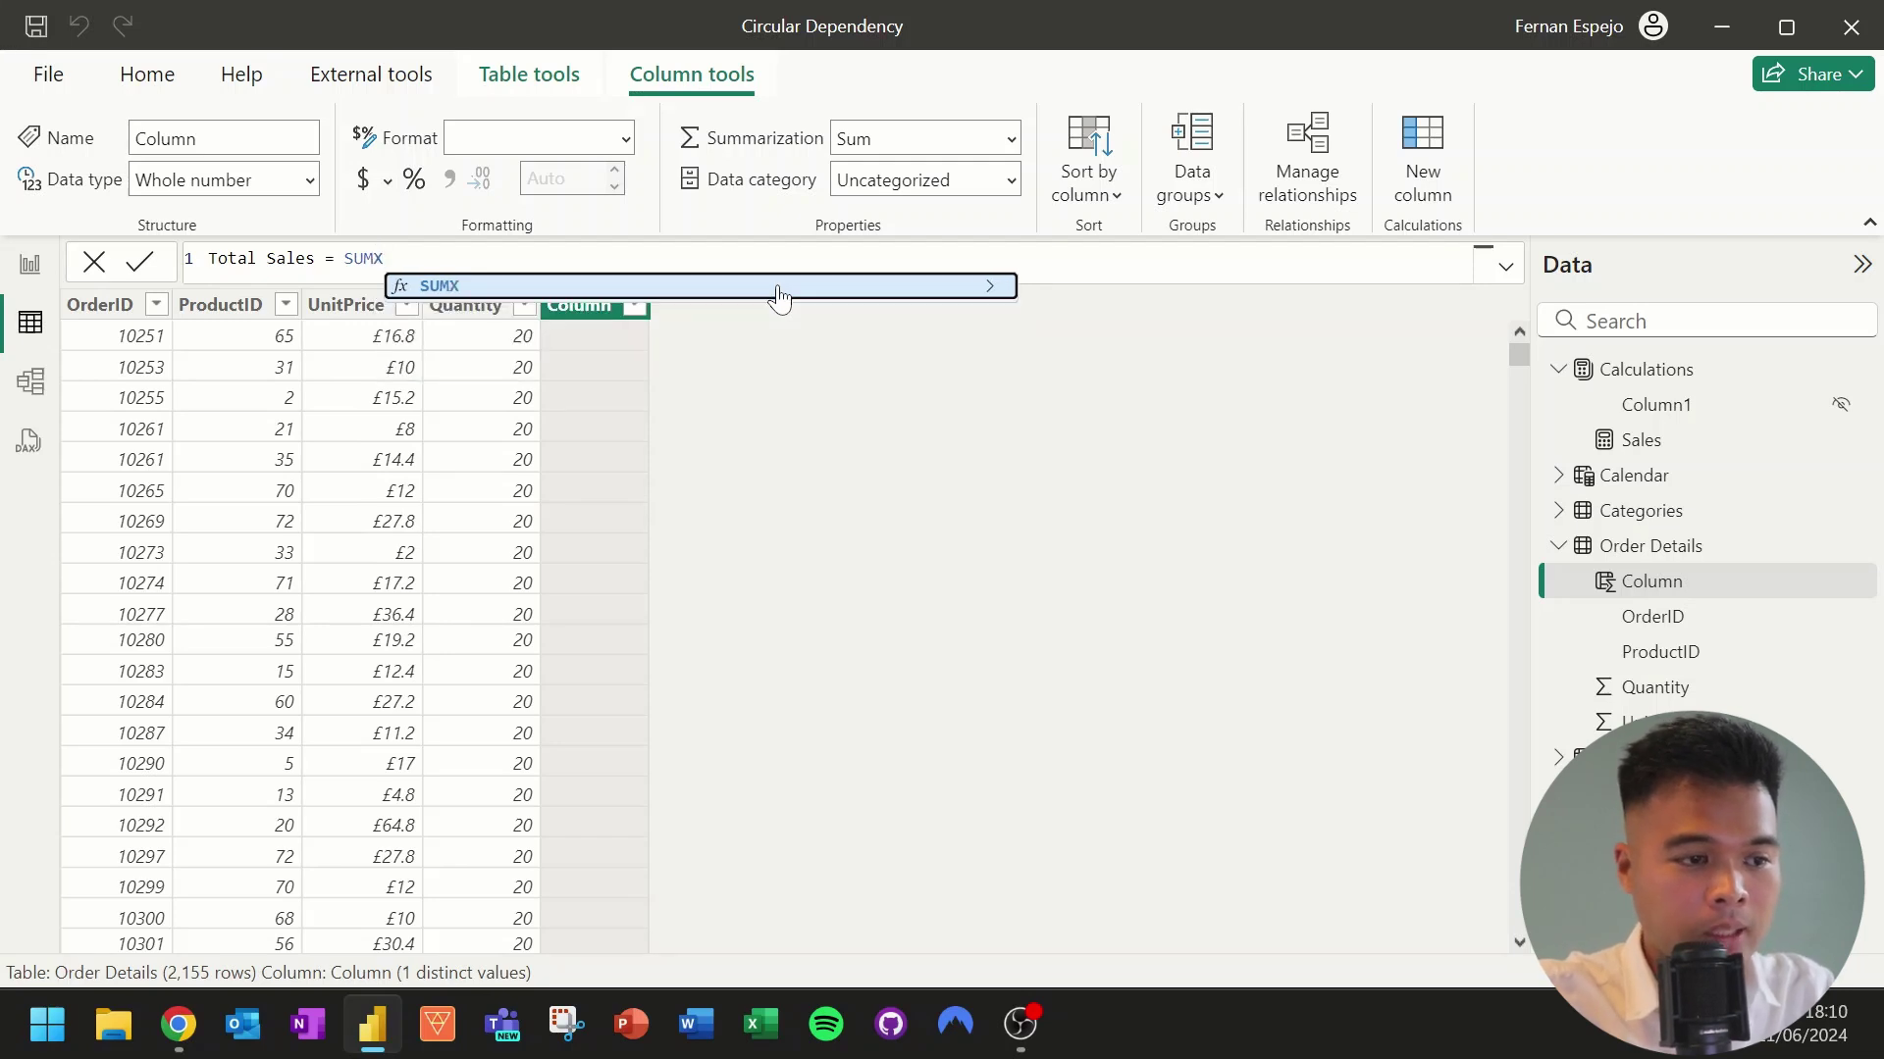
type("(")
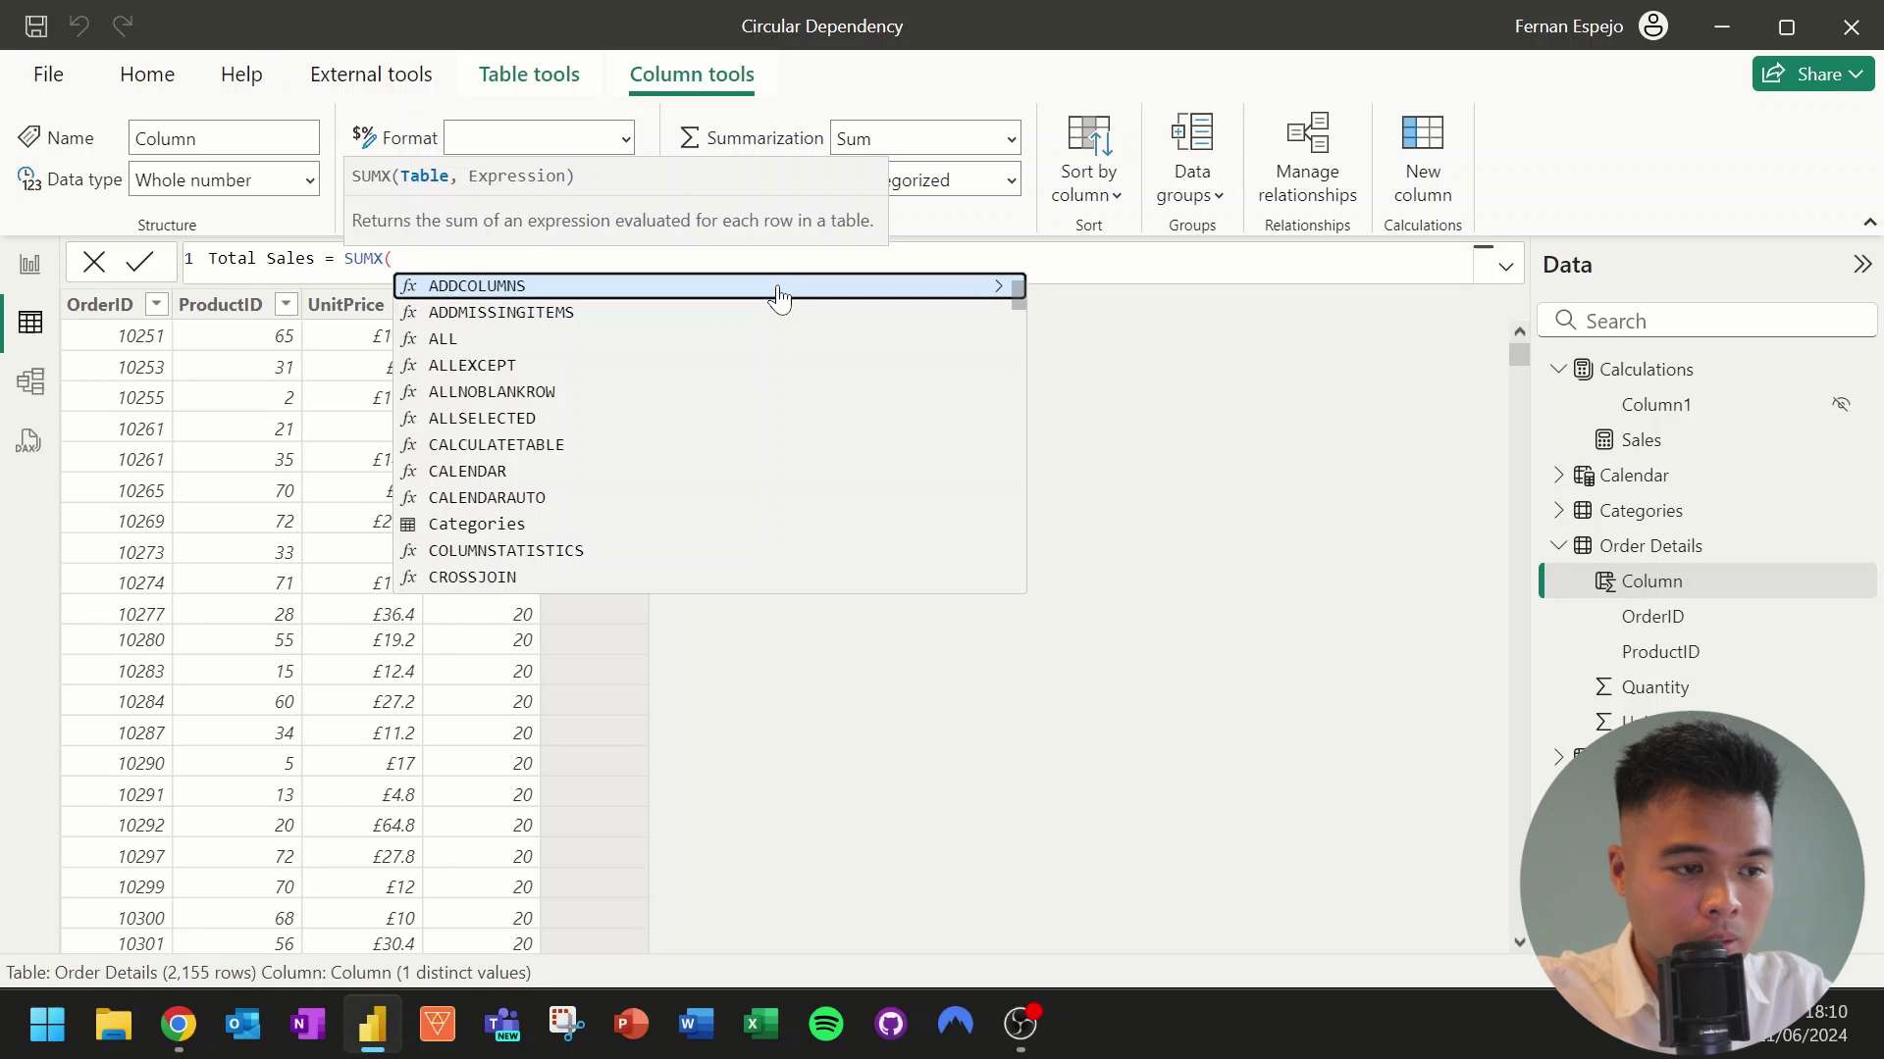
type("order")
key("Tab")
type(",")
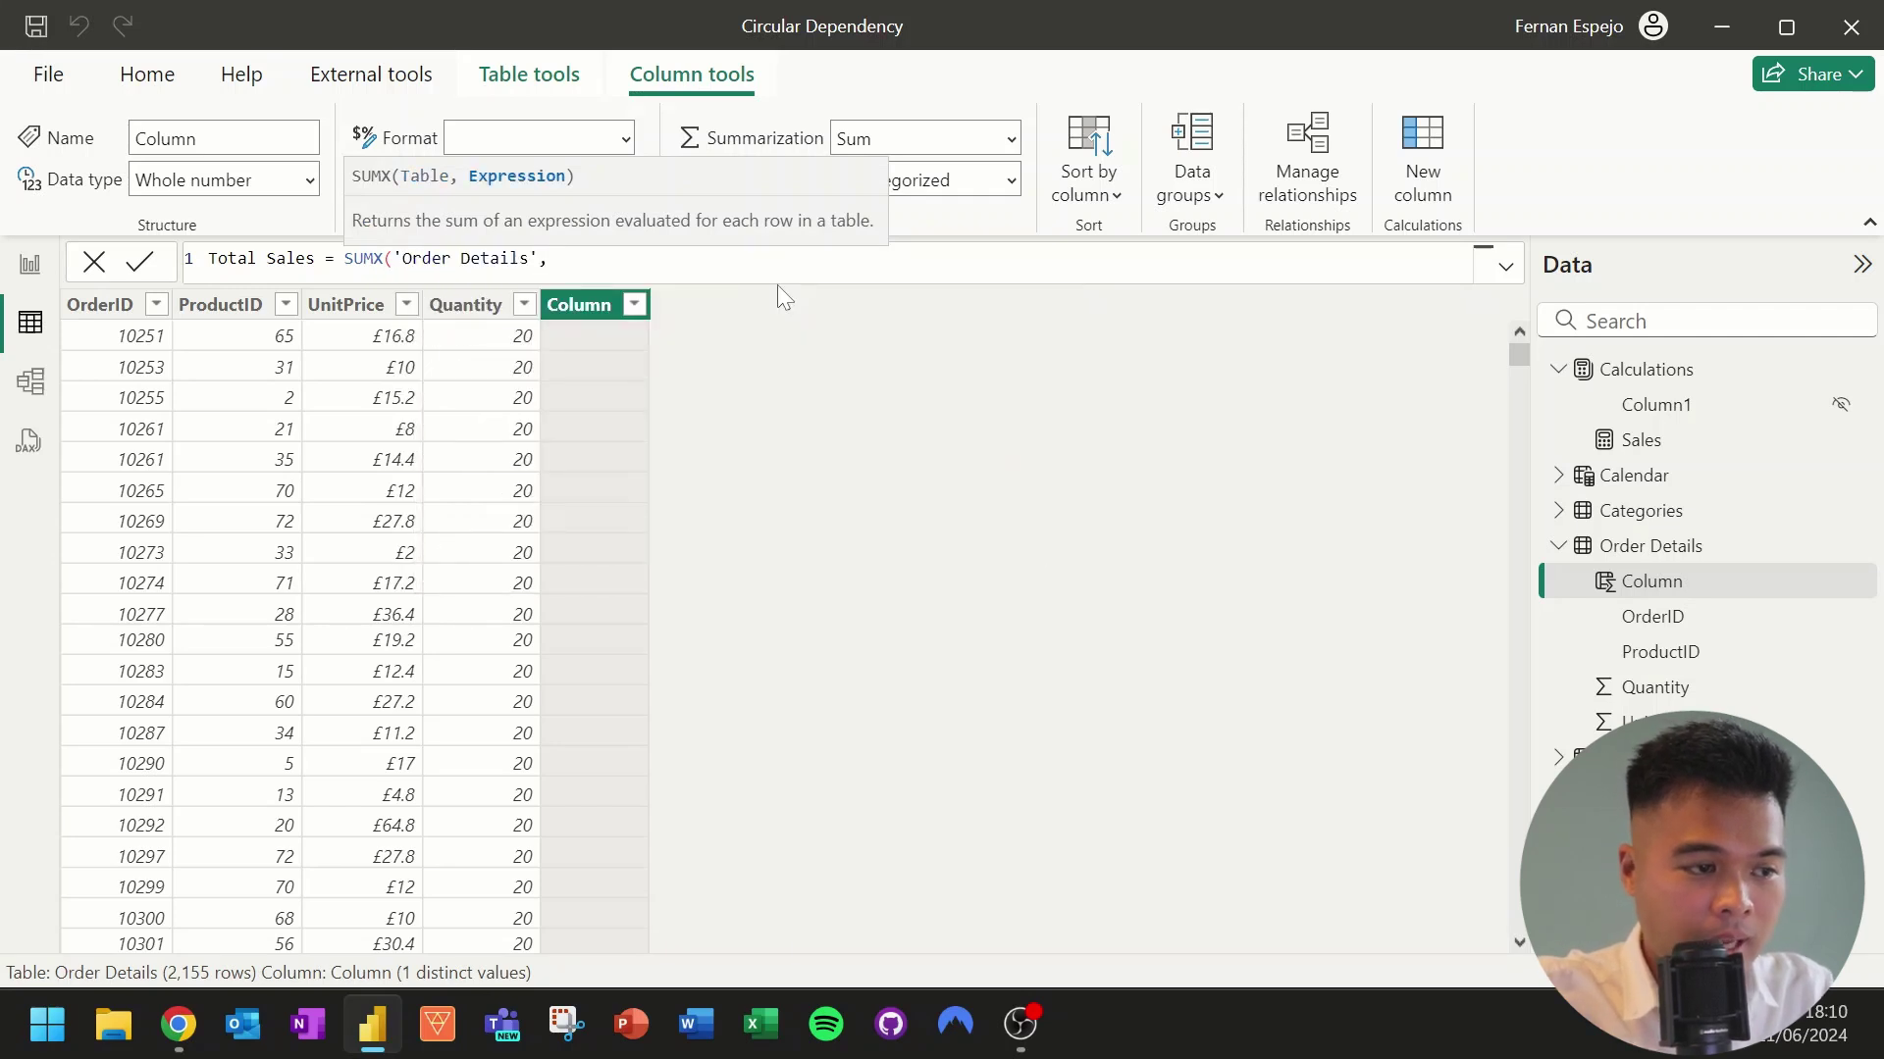
type(" Unit")
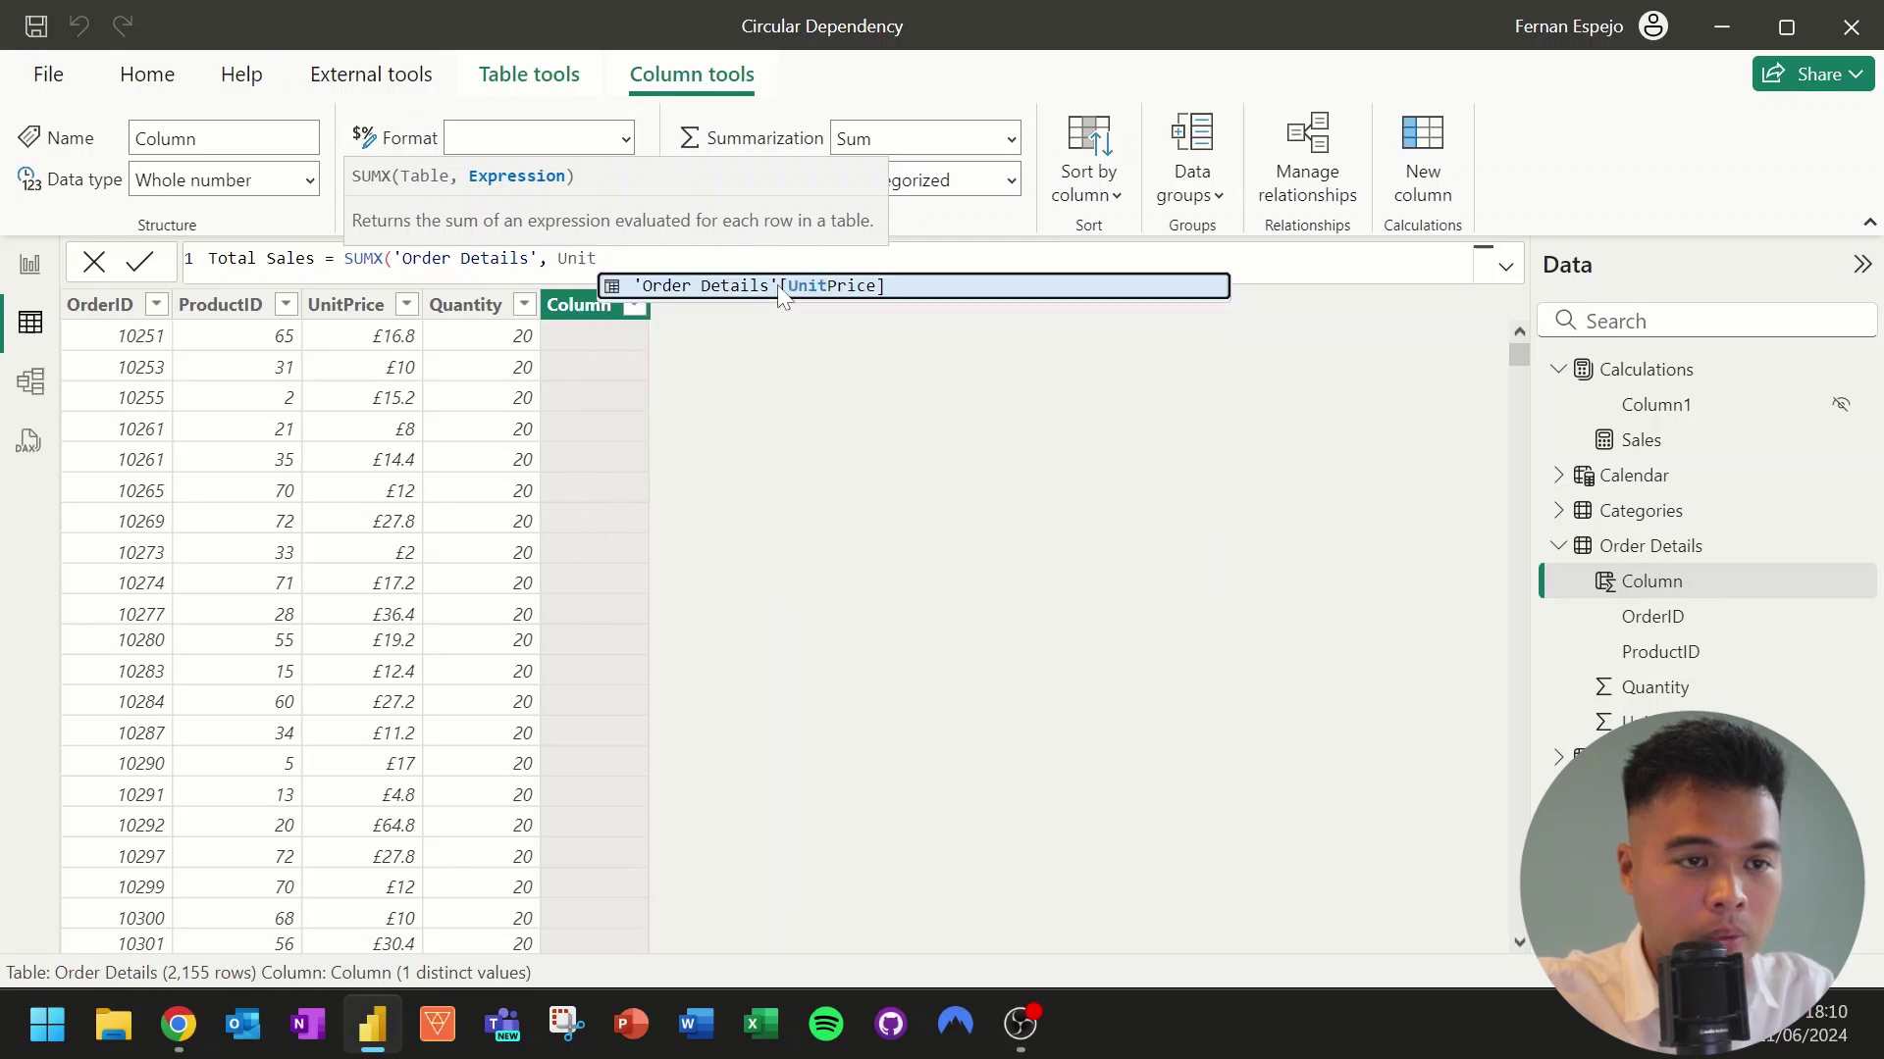
key("Tab")
type("* quan")
key("Tab")
type(")")
key("Return")
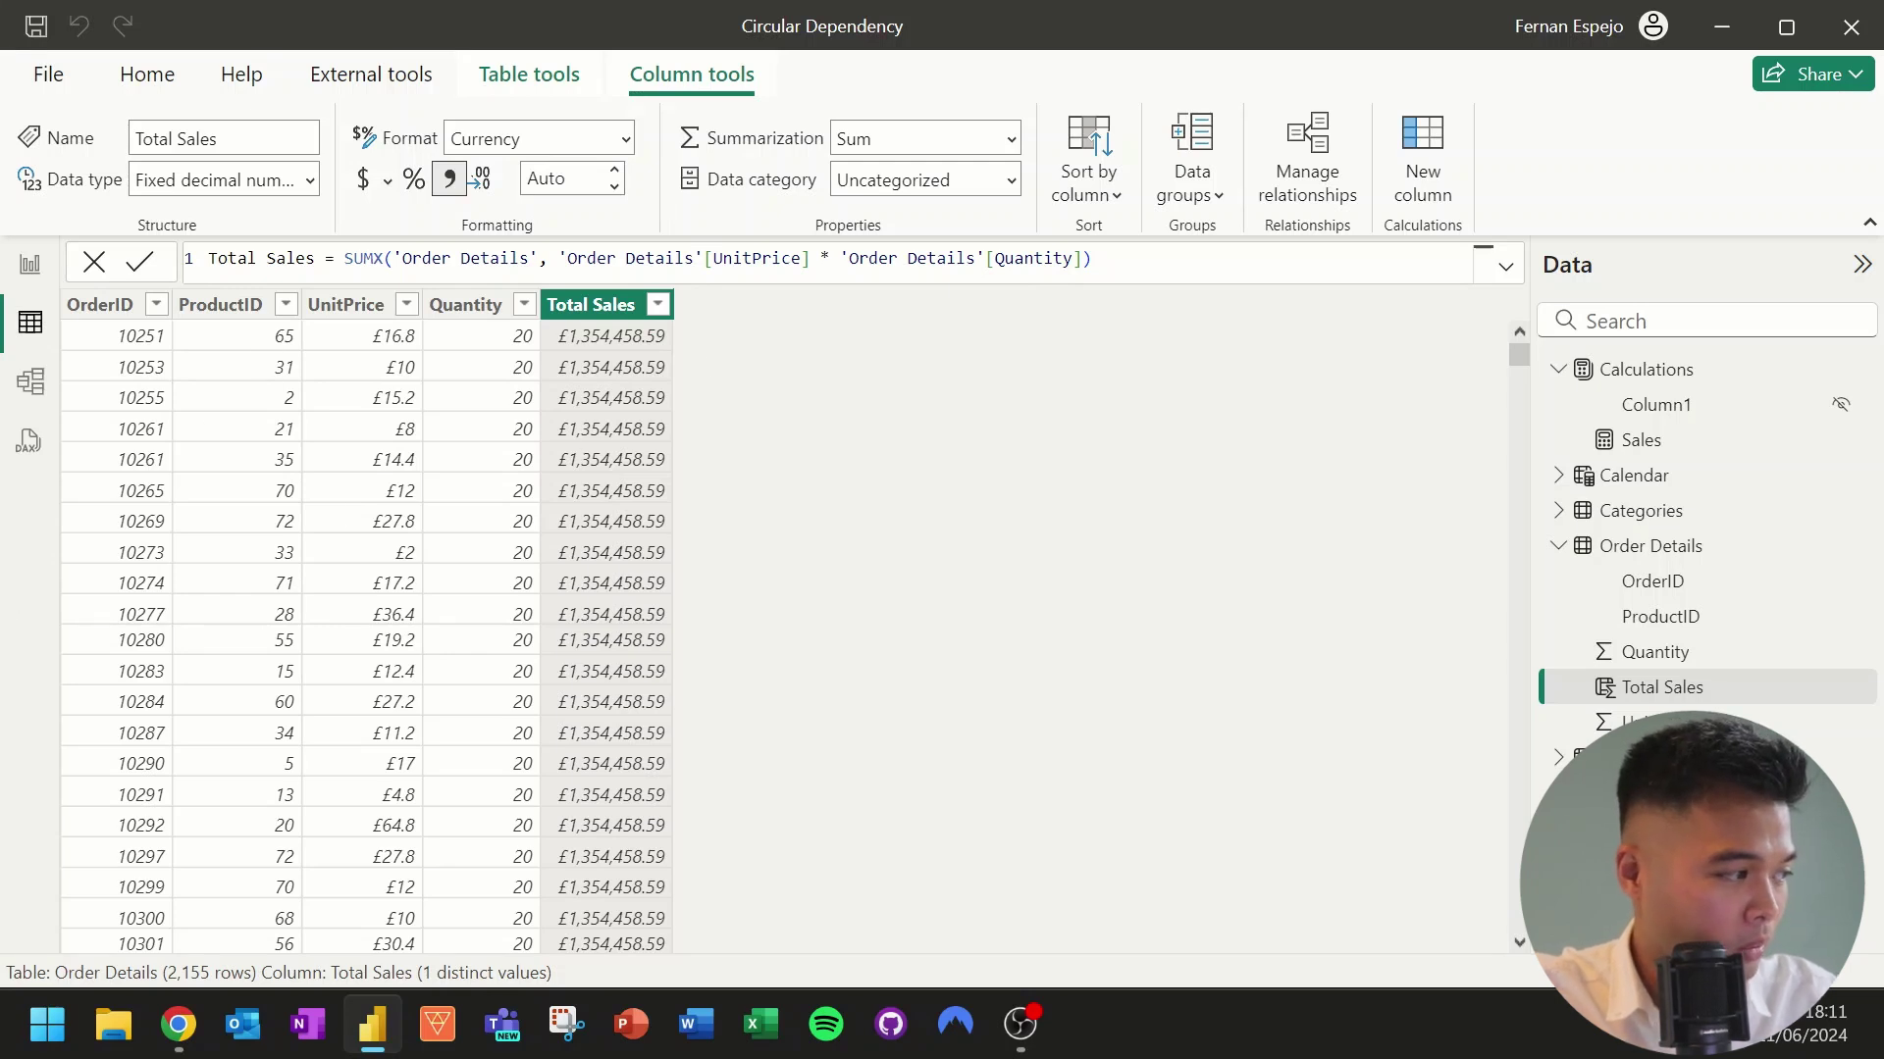
Wrap the SUMX expression of the Total Sales column in CALCULATE, laid out over separate lines, and commit the formula.
key("shift+Return")
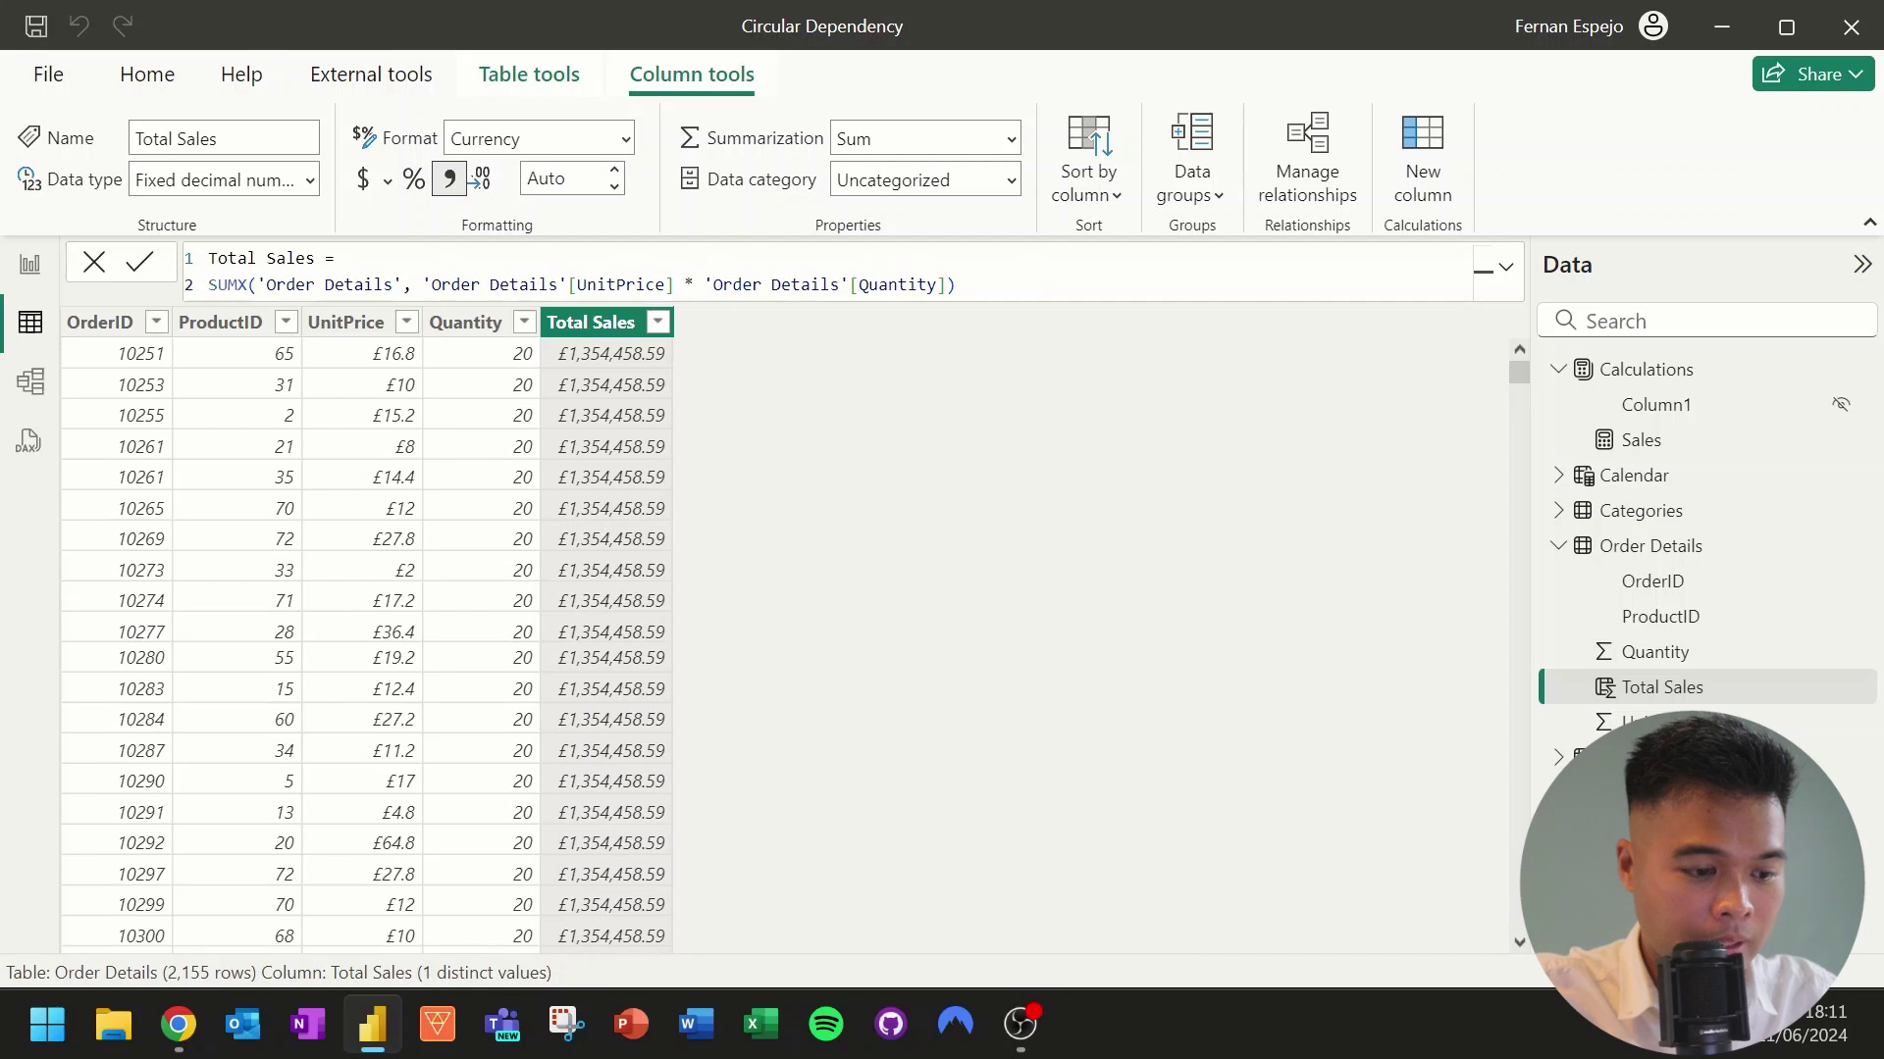
type("CALCULATE(")
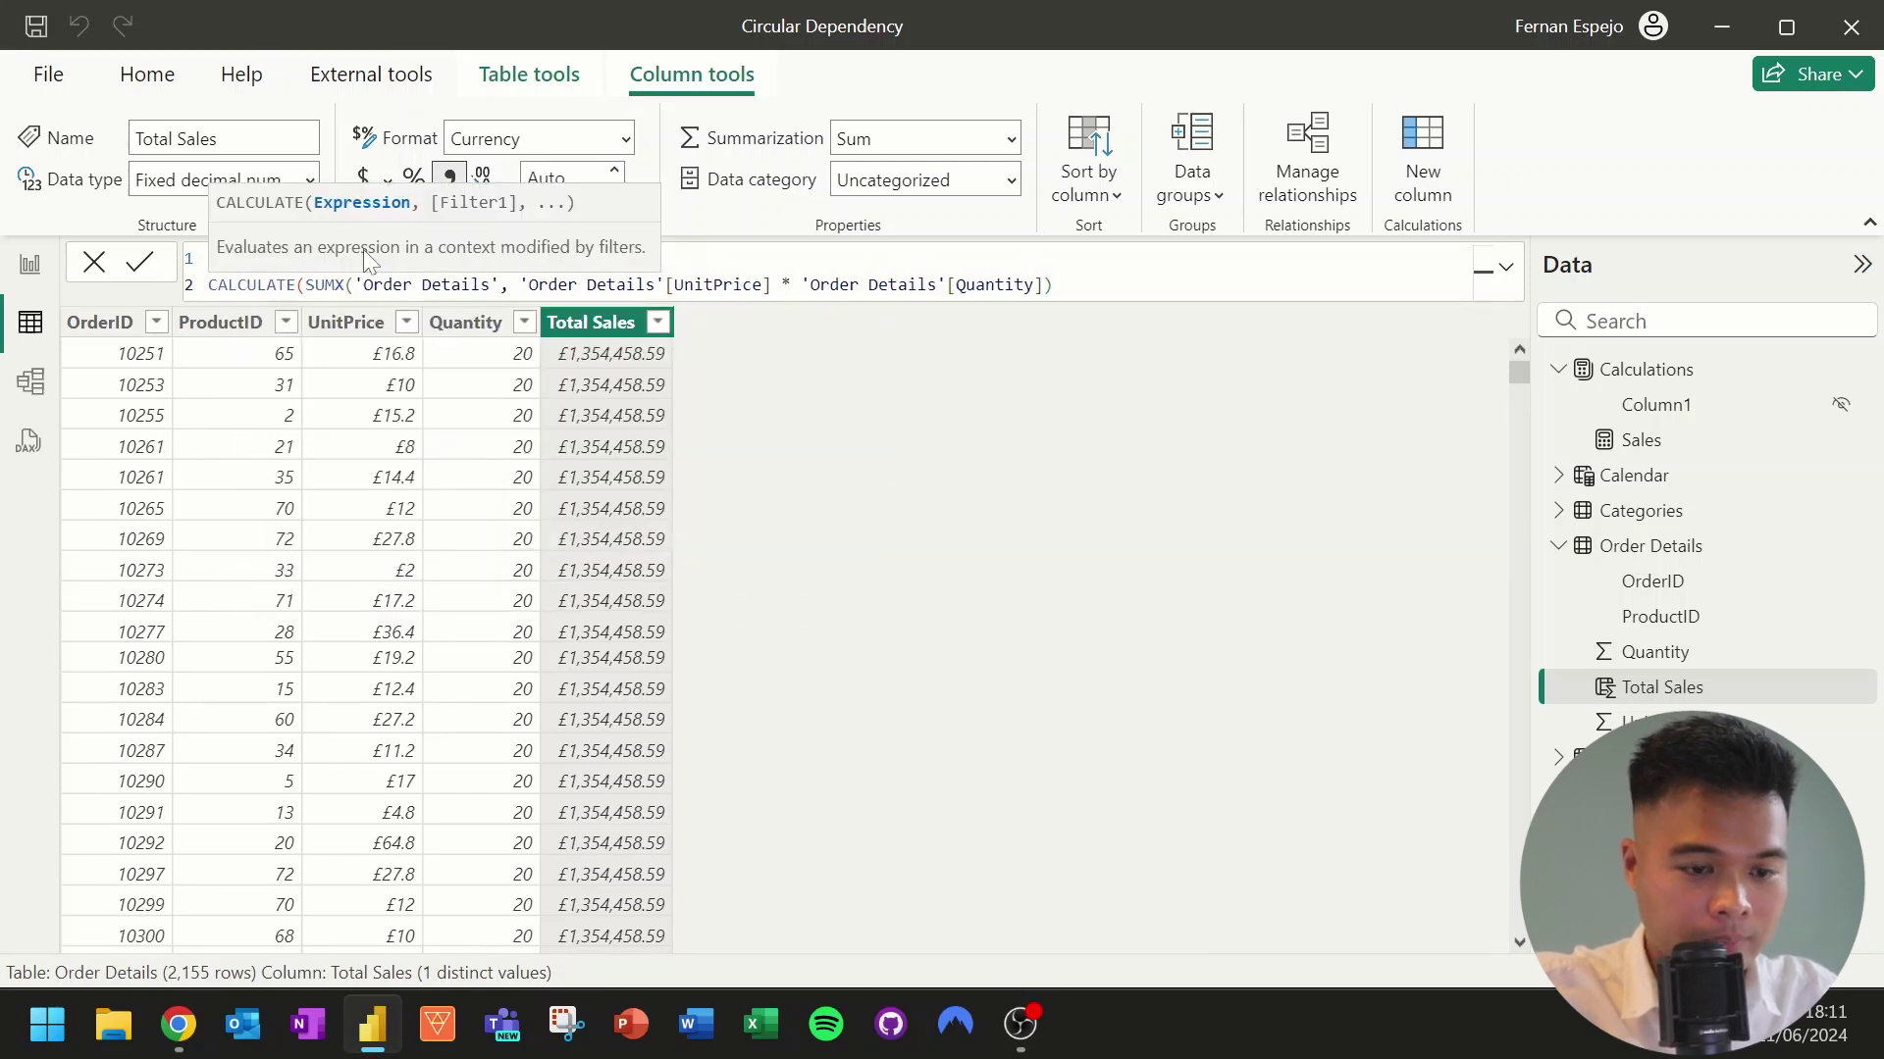
key("shift+Return")
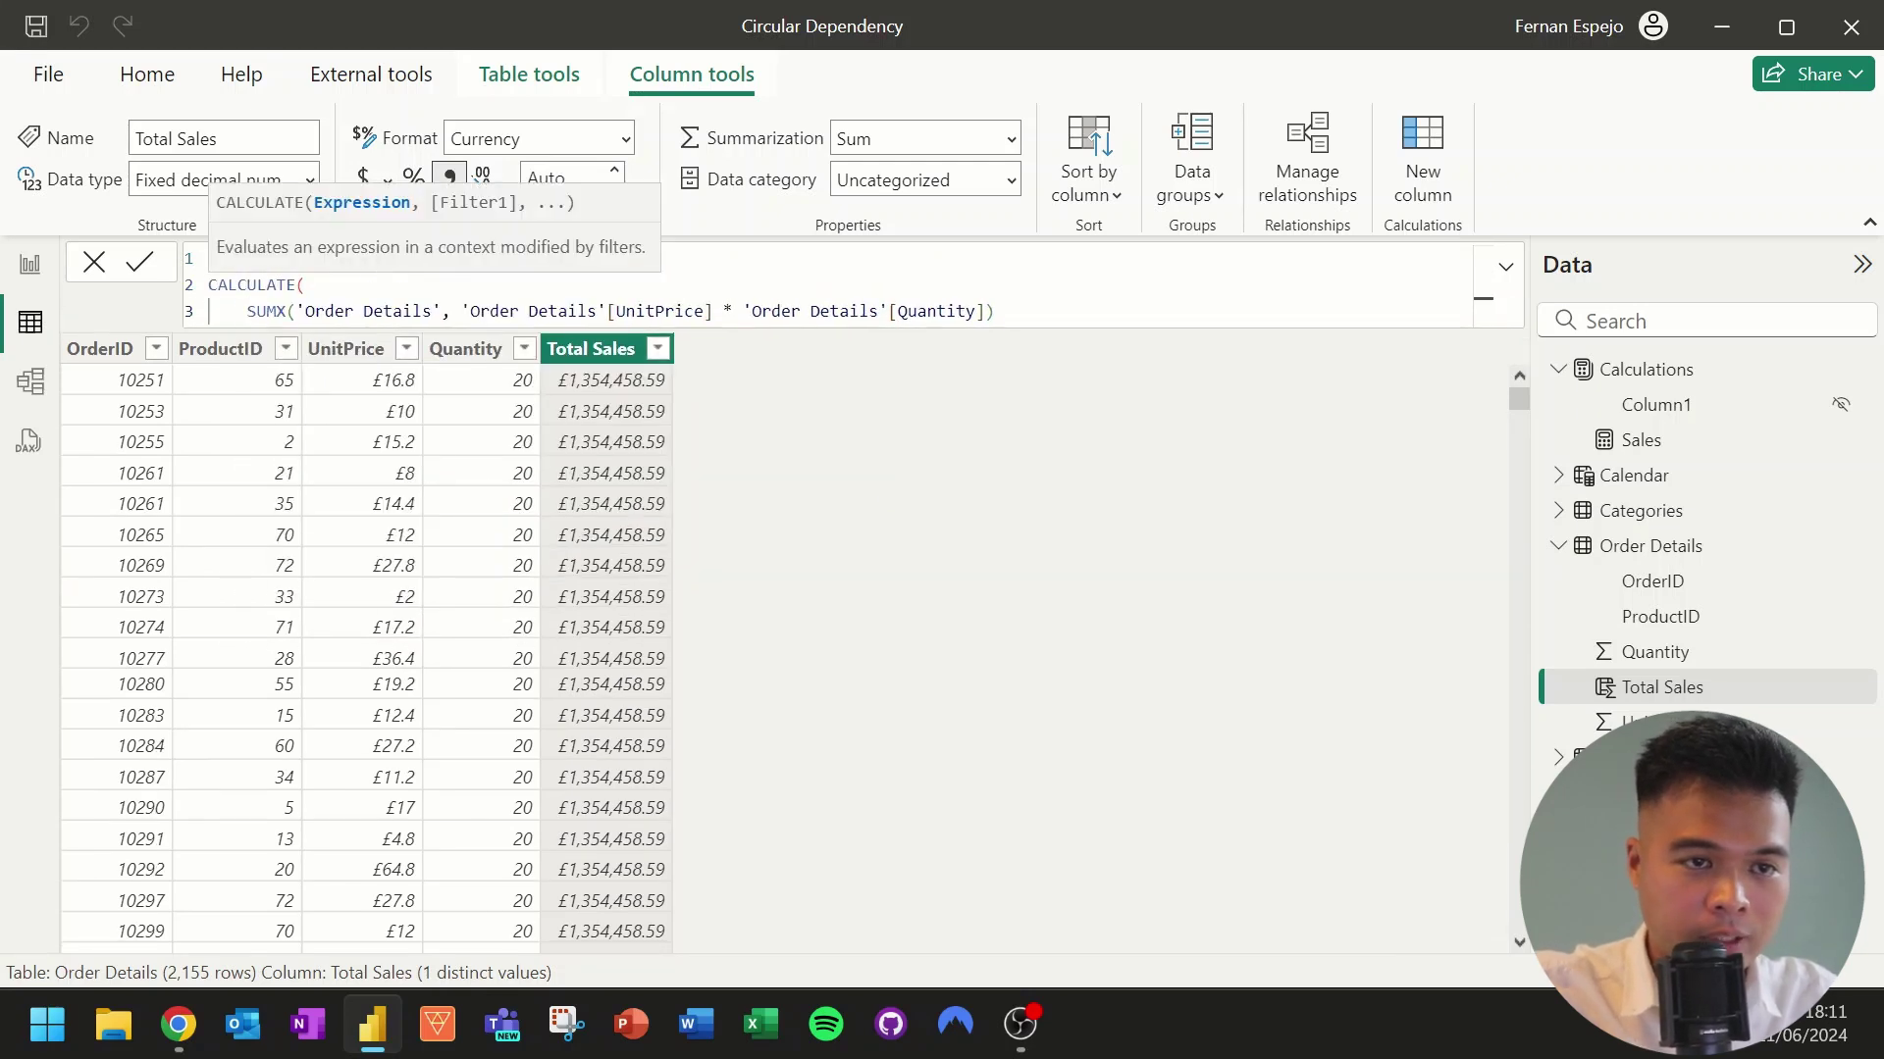
key("End")
key("shift+Return")
key("BackSpace")
type(")")
key("Return")
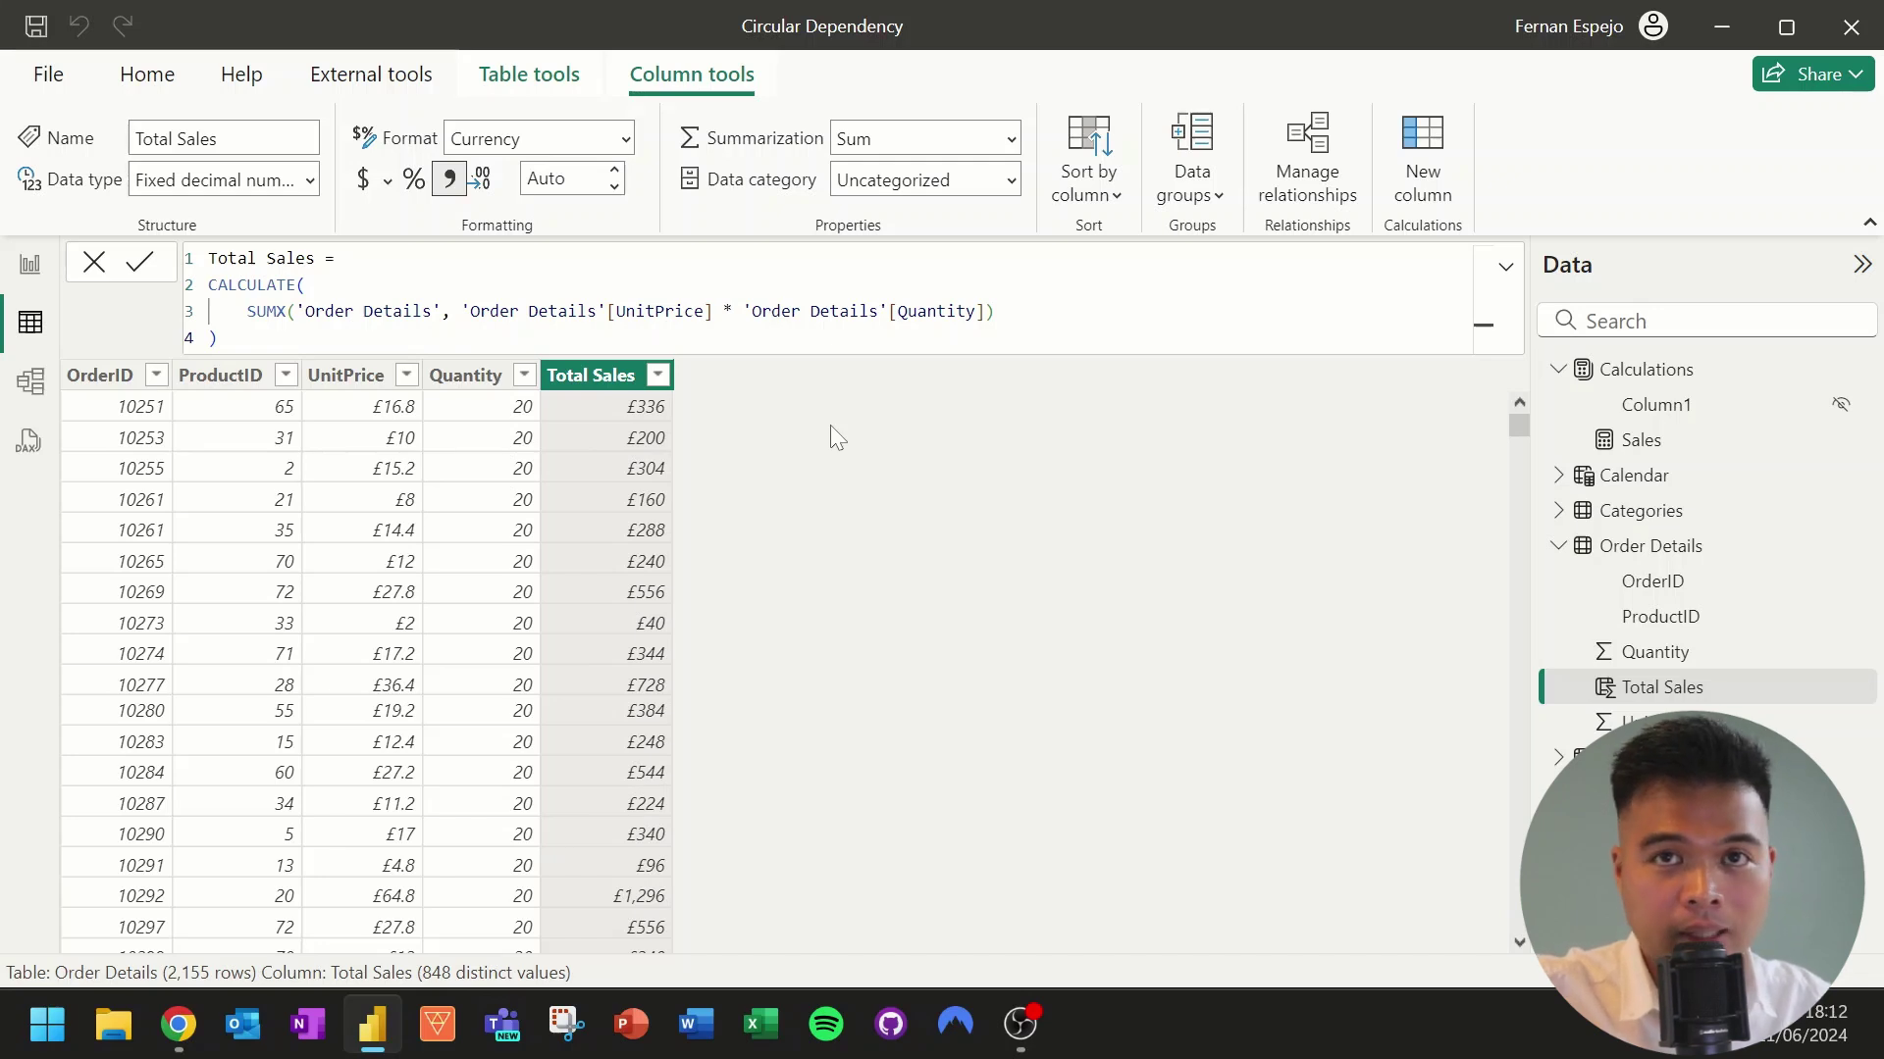
Rename the calculated column to Total Sales Seafood and add the filter Categories[CategoryName] = "Seafood" to its CALCULATE formula.
left_click(314, 258)
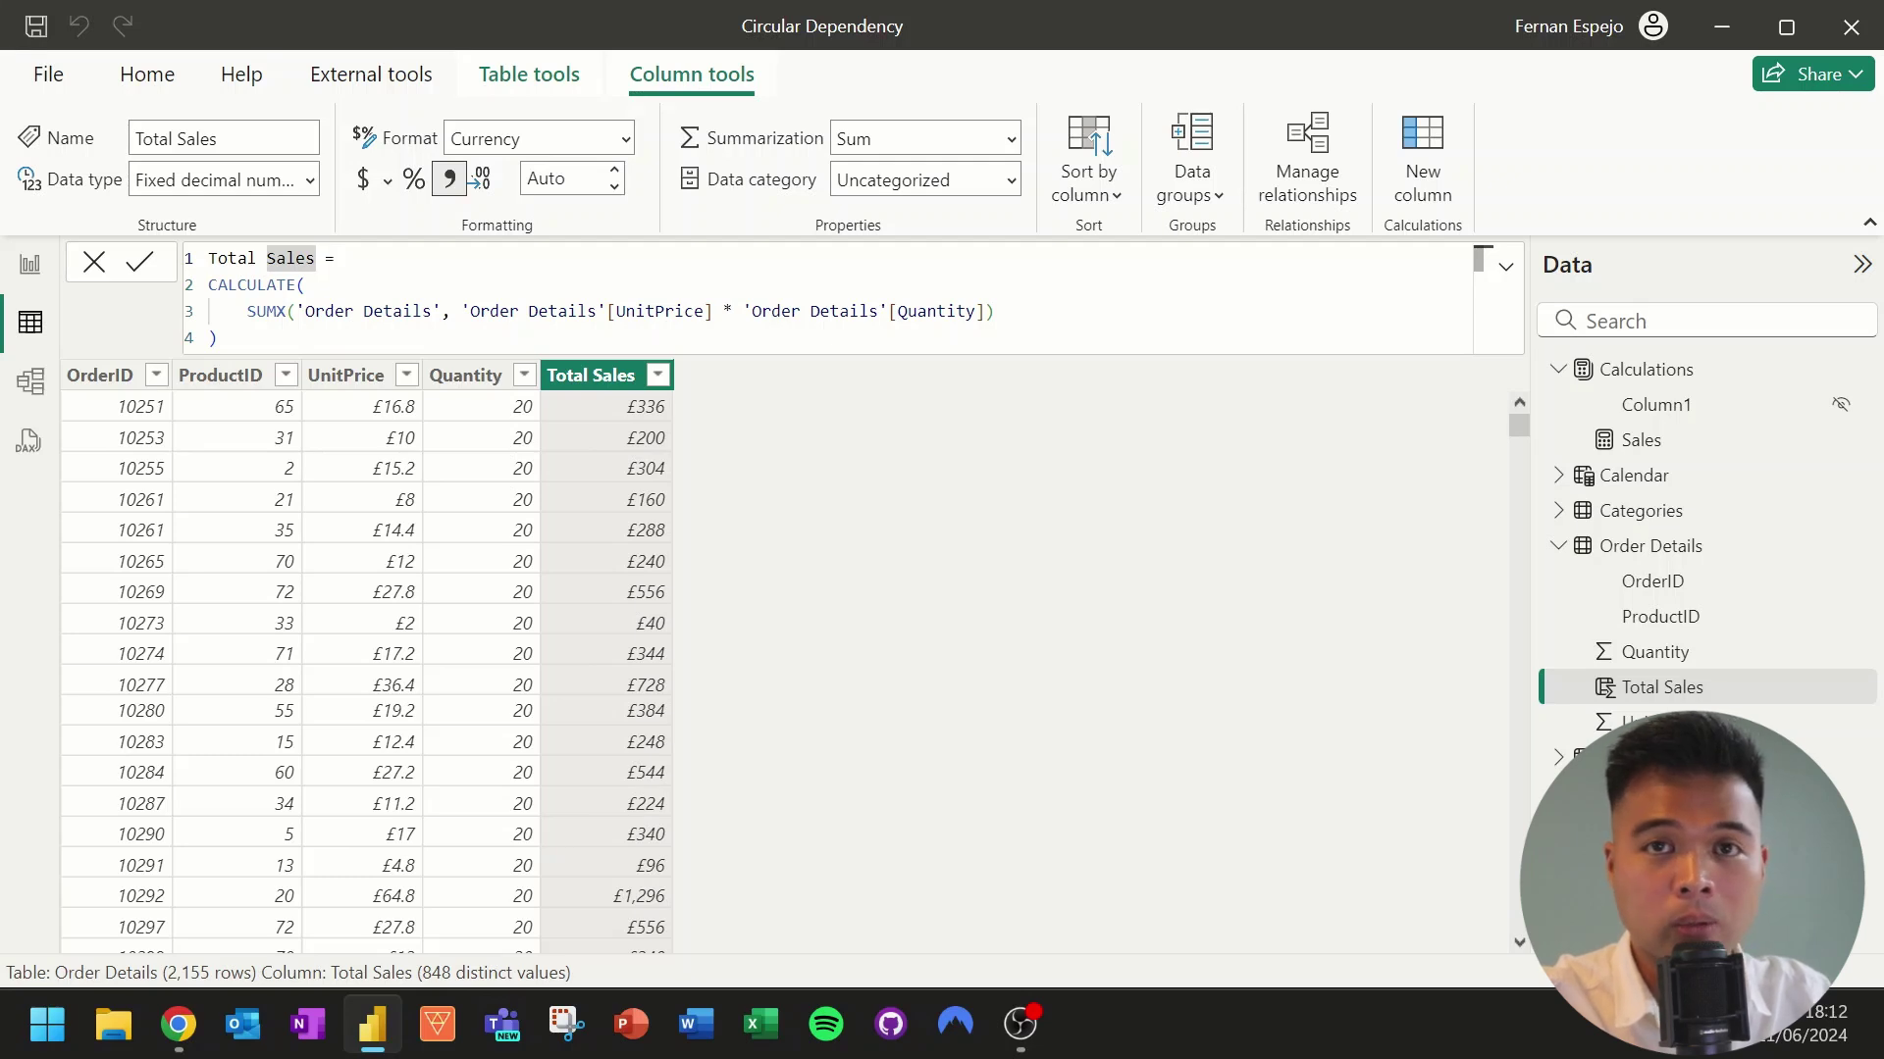
type("Seafood")
key("Down")
key("Down")
key("End")
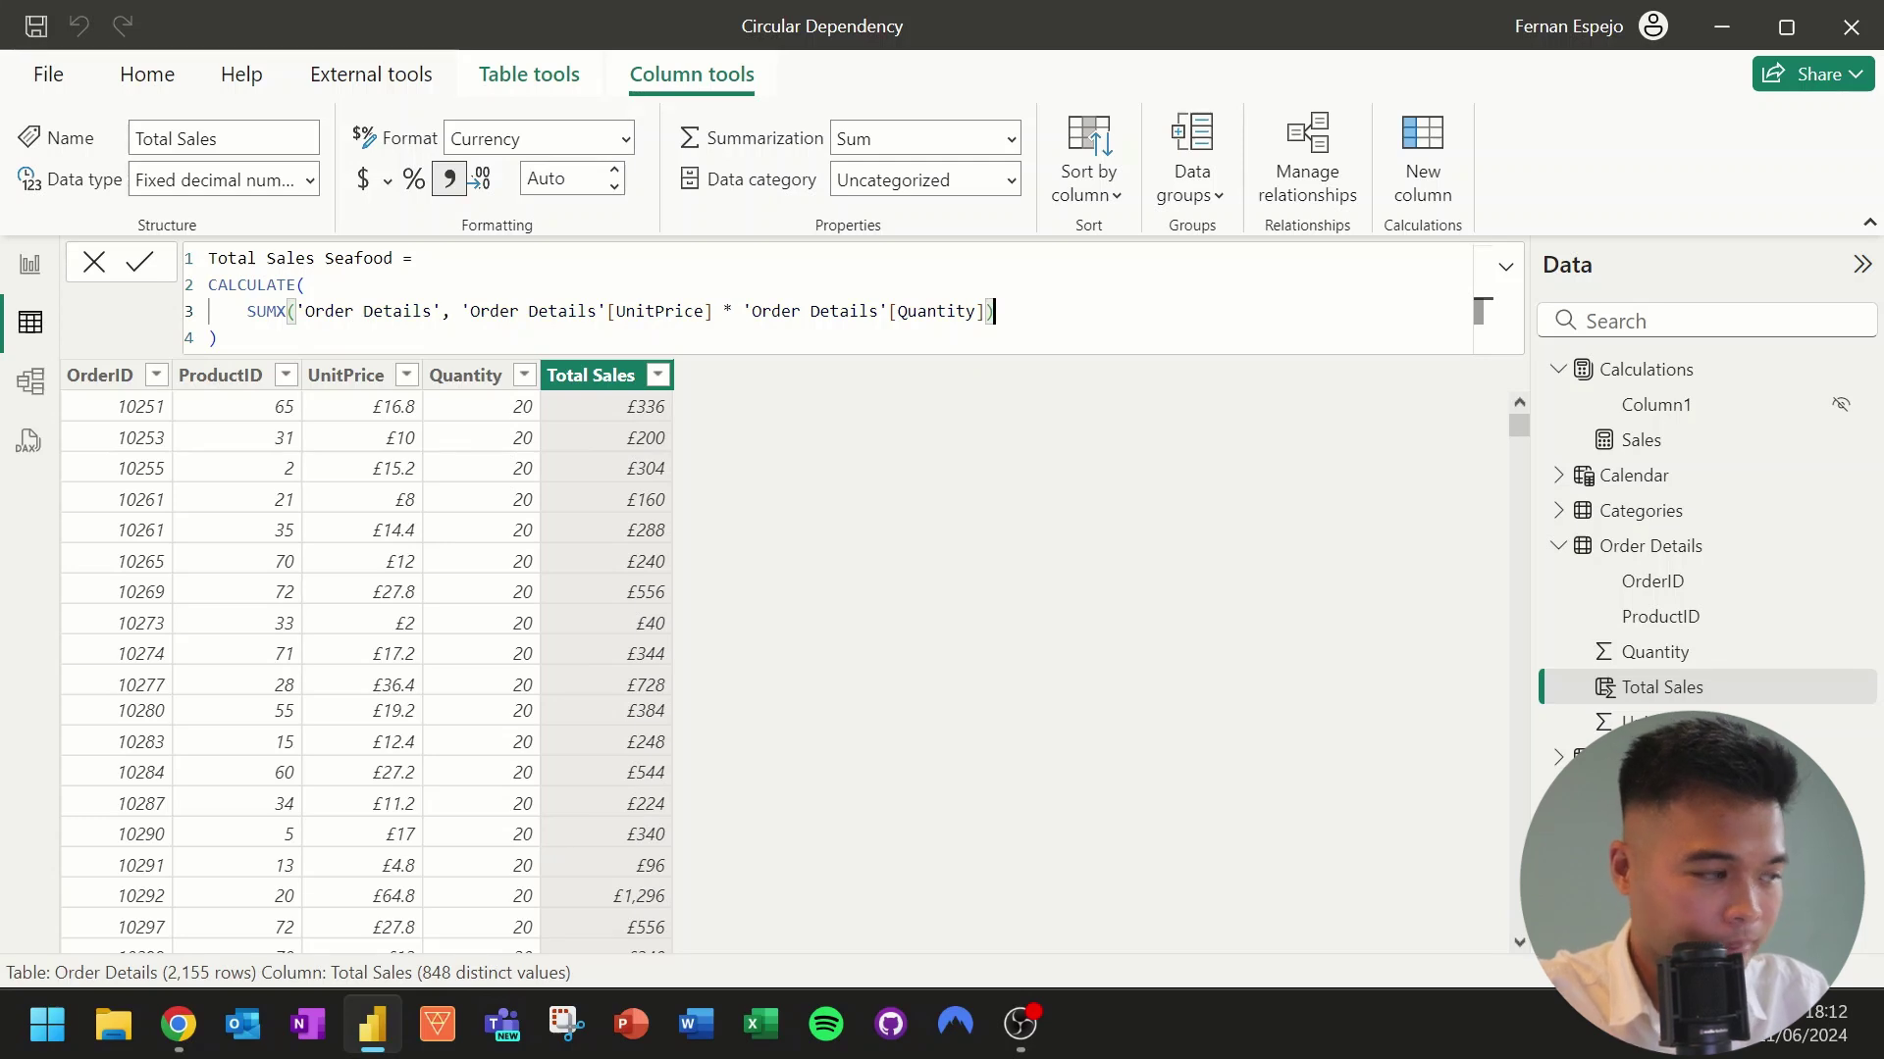
key("shift+Return")
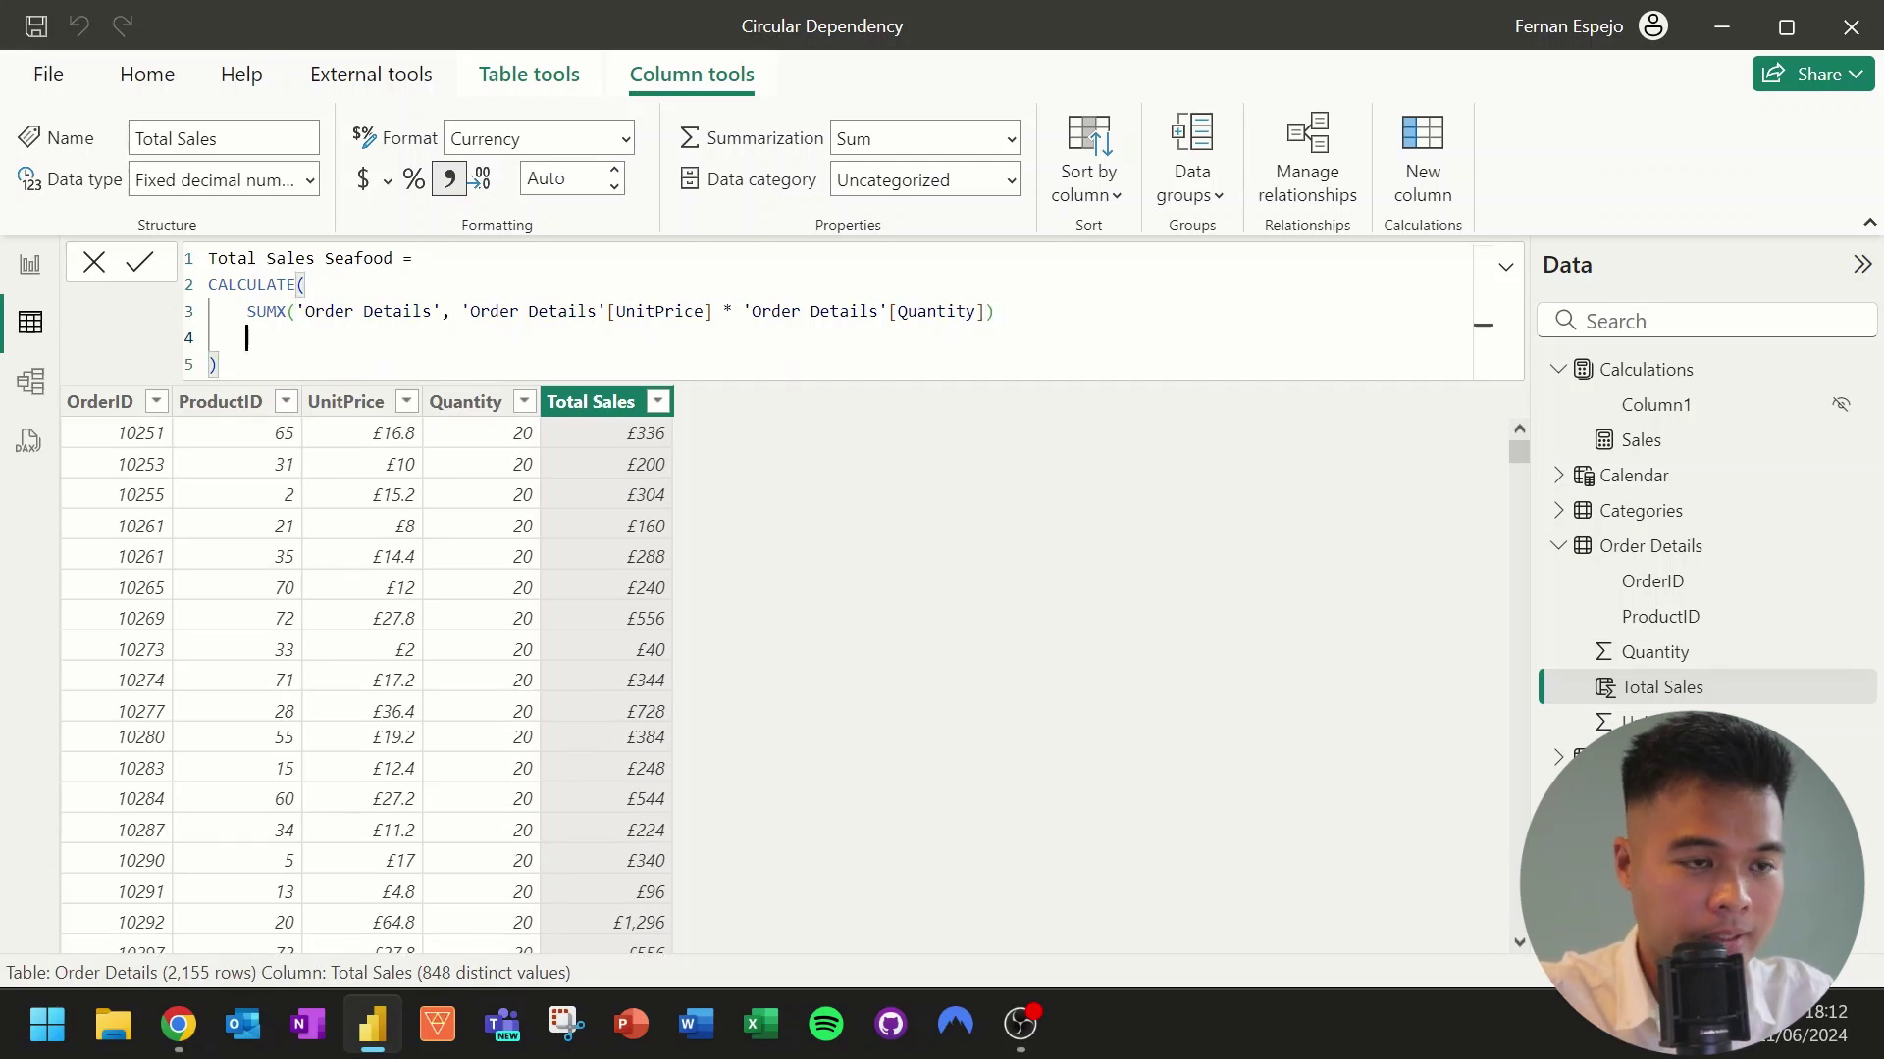
type(",")
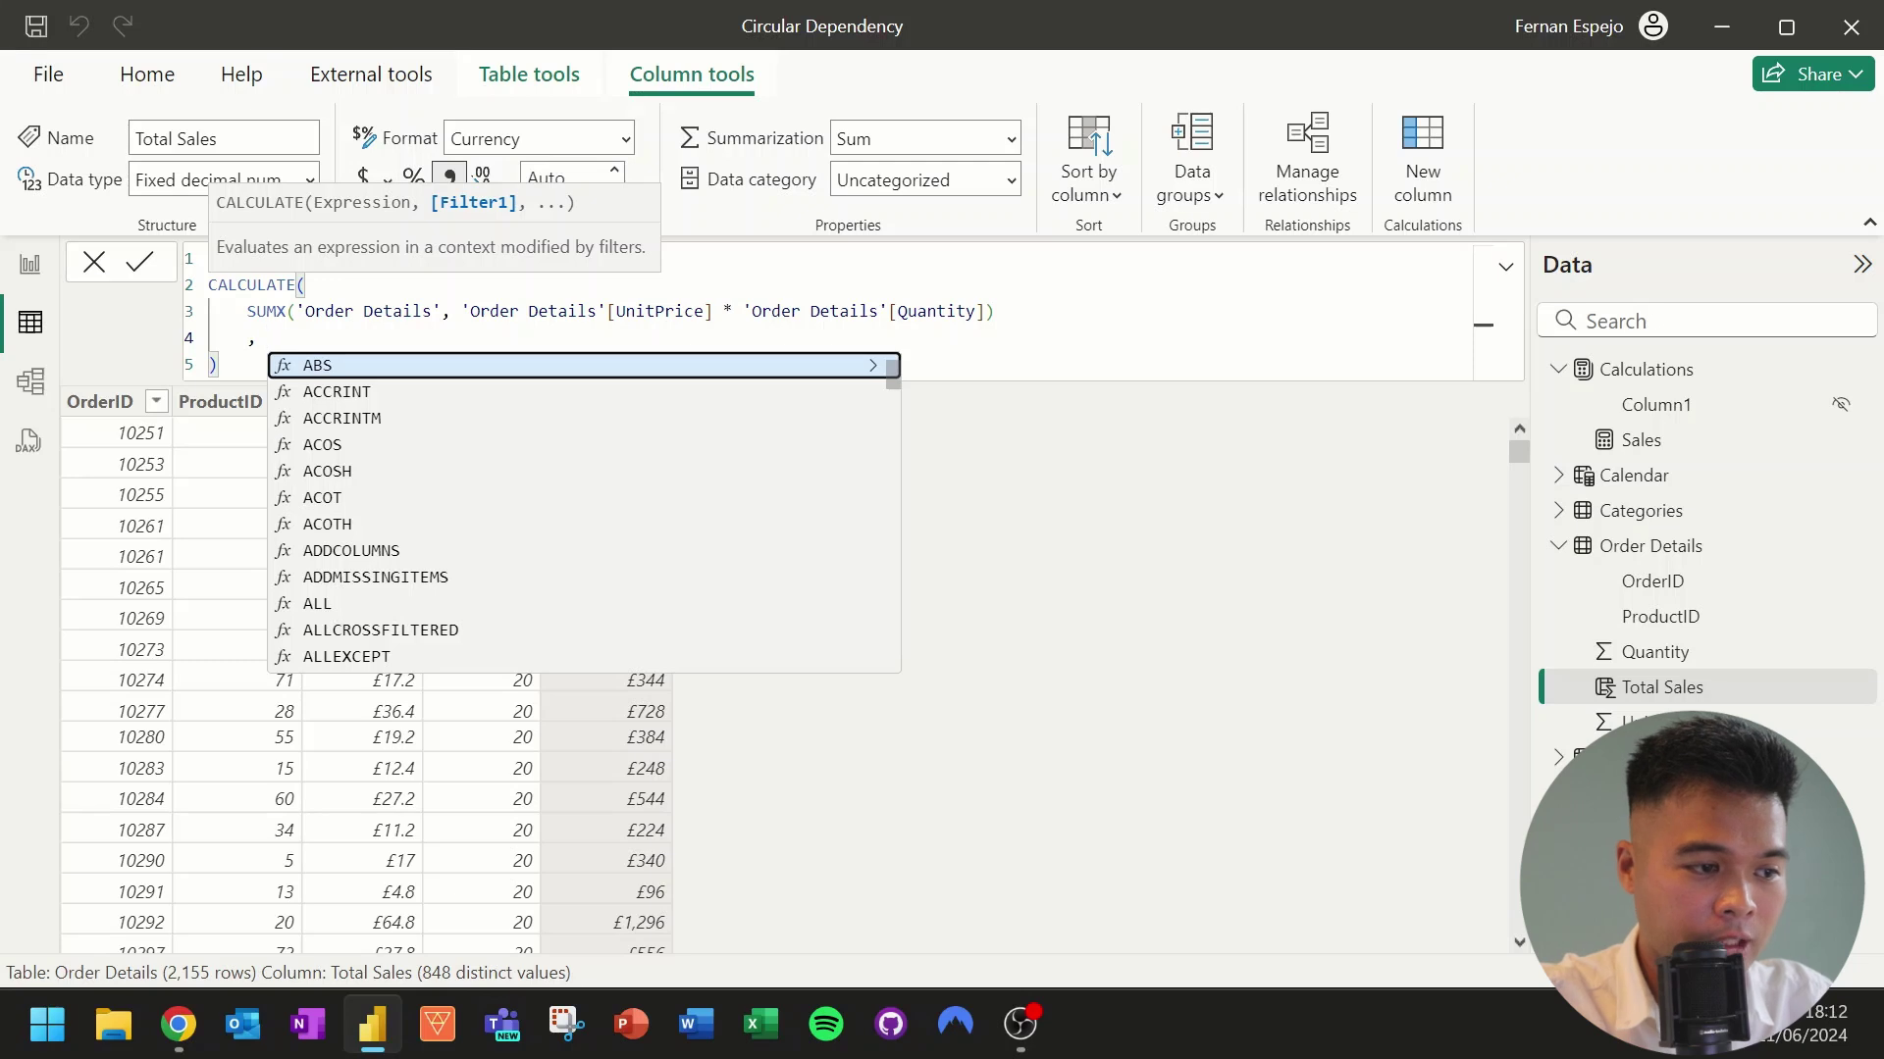
type(" Cate")
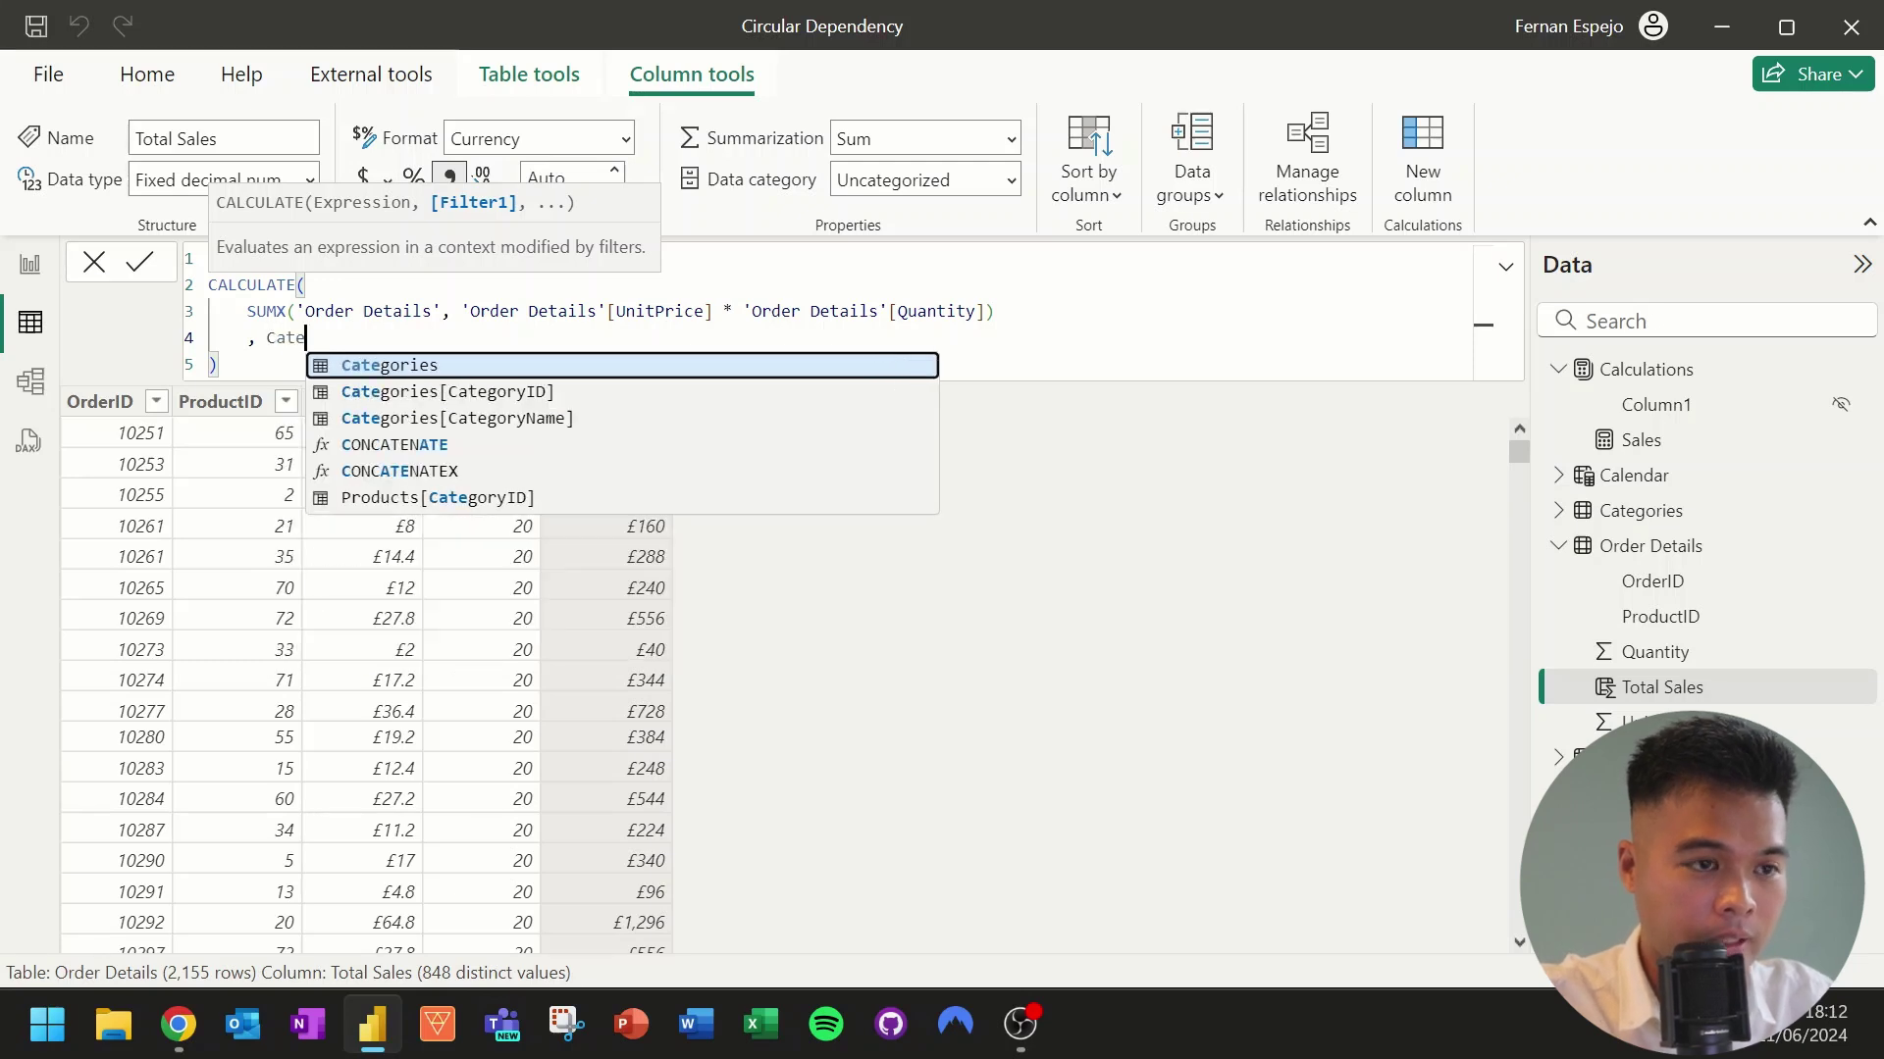
type("g")
key("Down")
key("Down")
key("Tab")
type("= \"Seafood\")")
key("BackSpace")
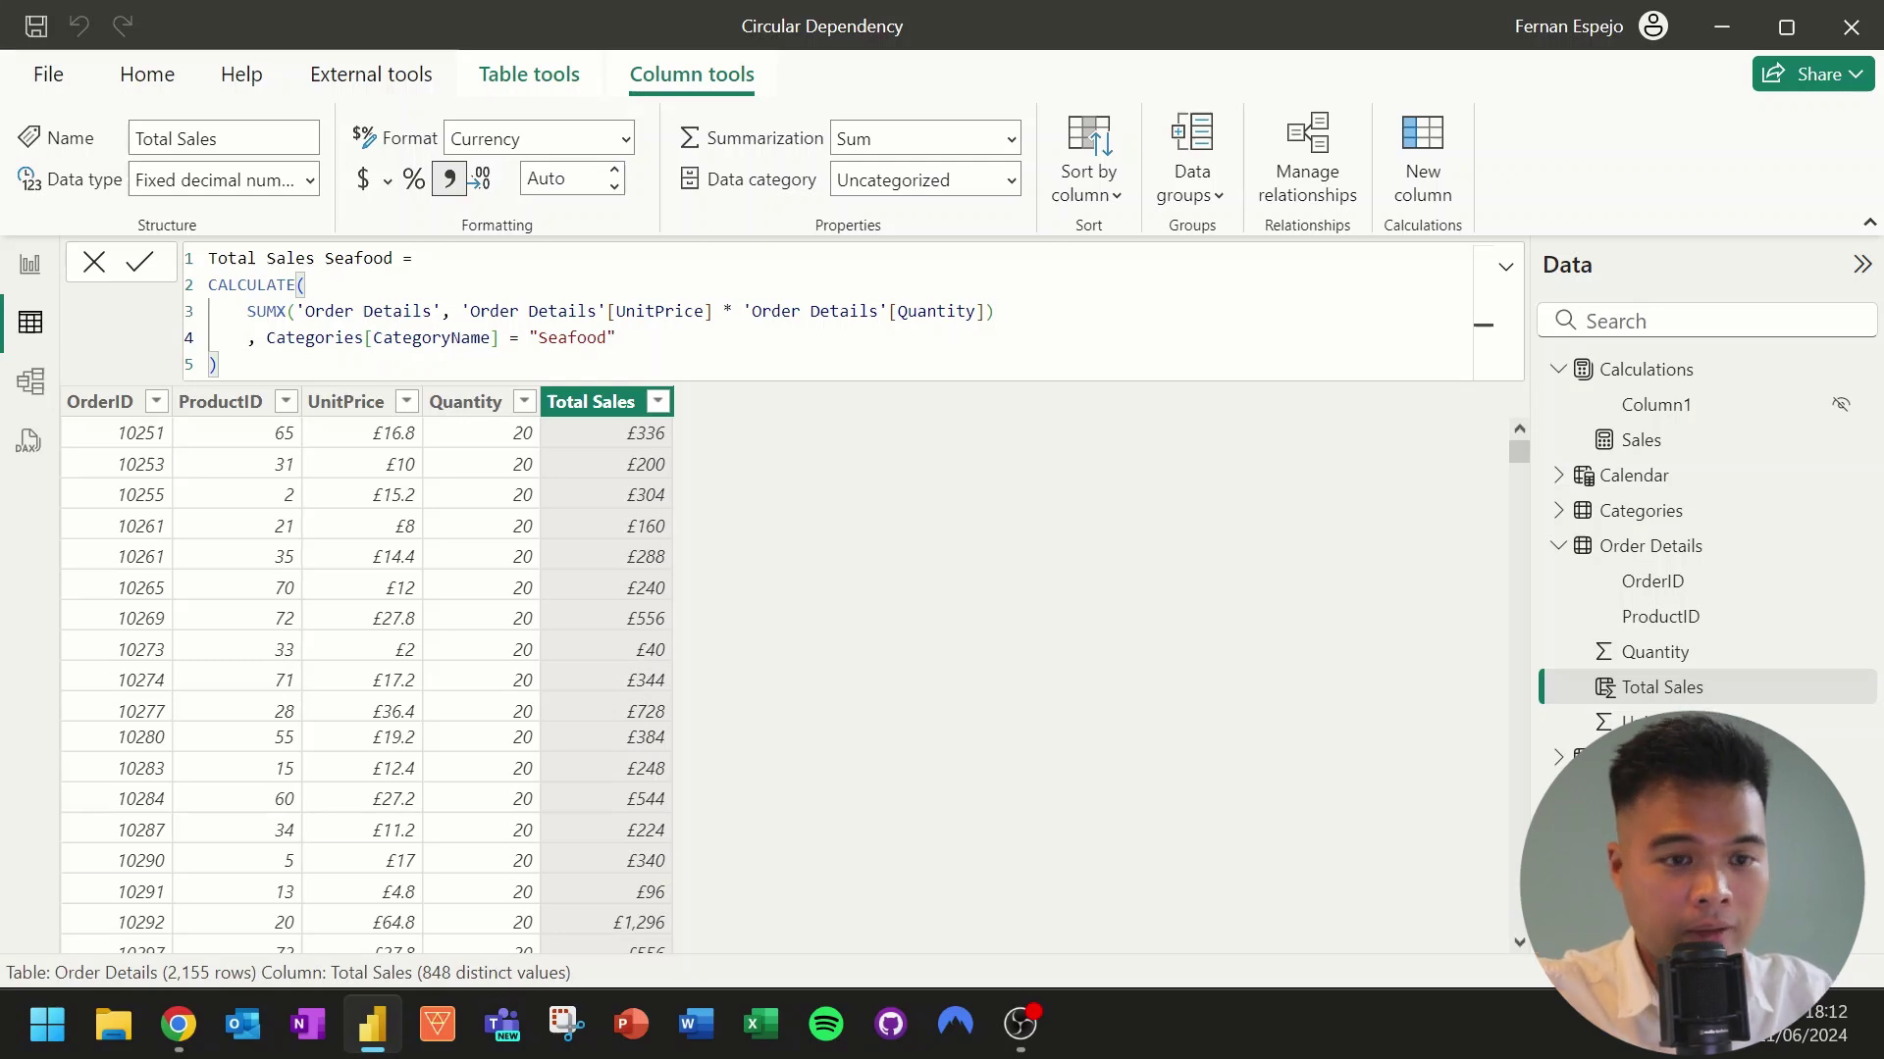
key("Return")
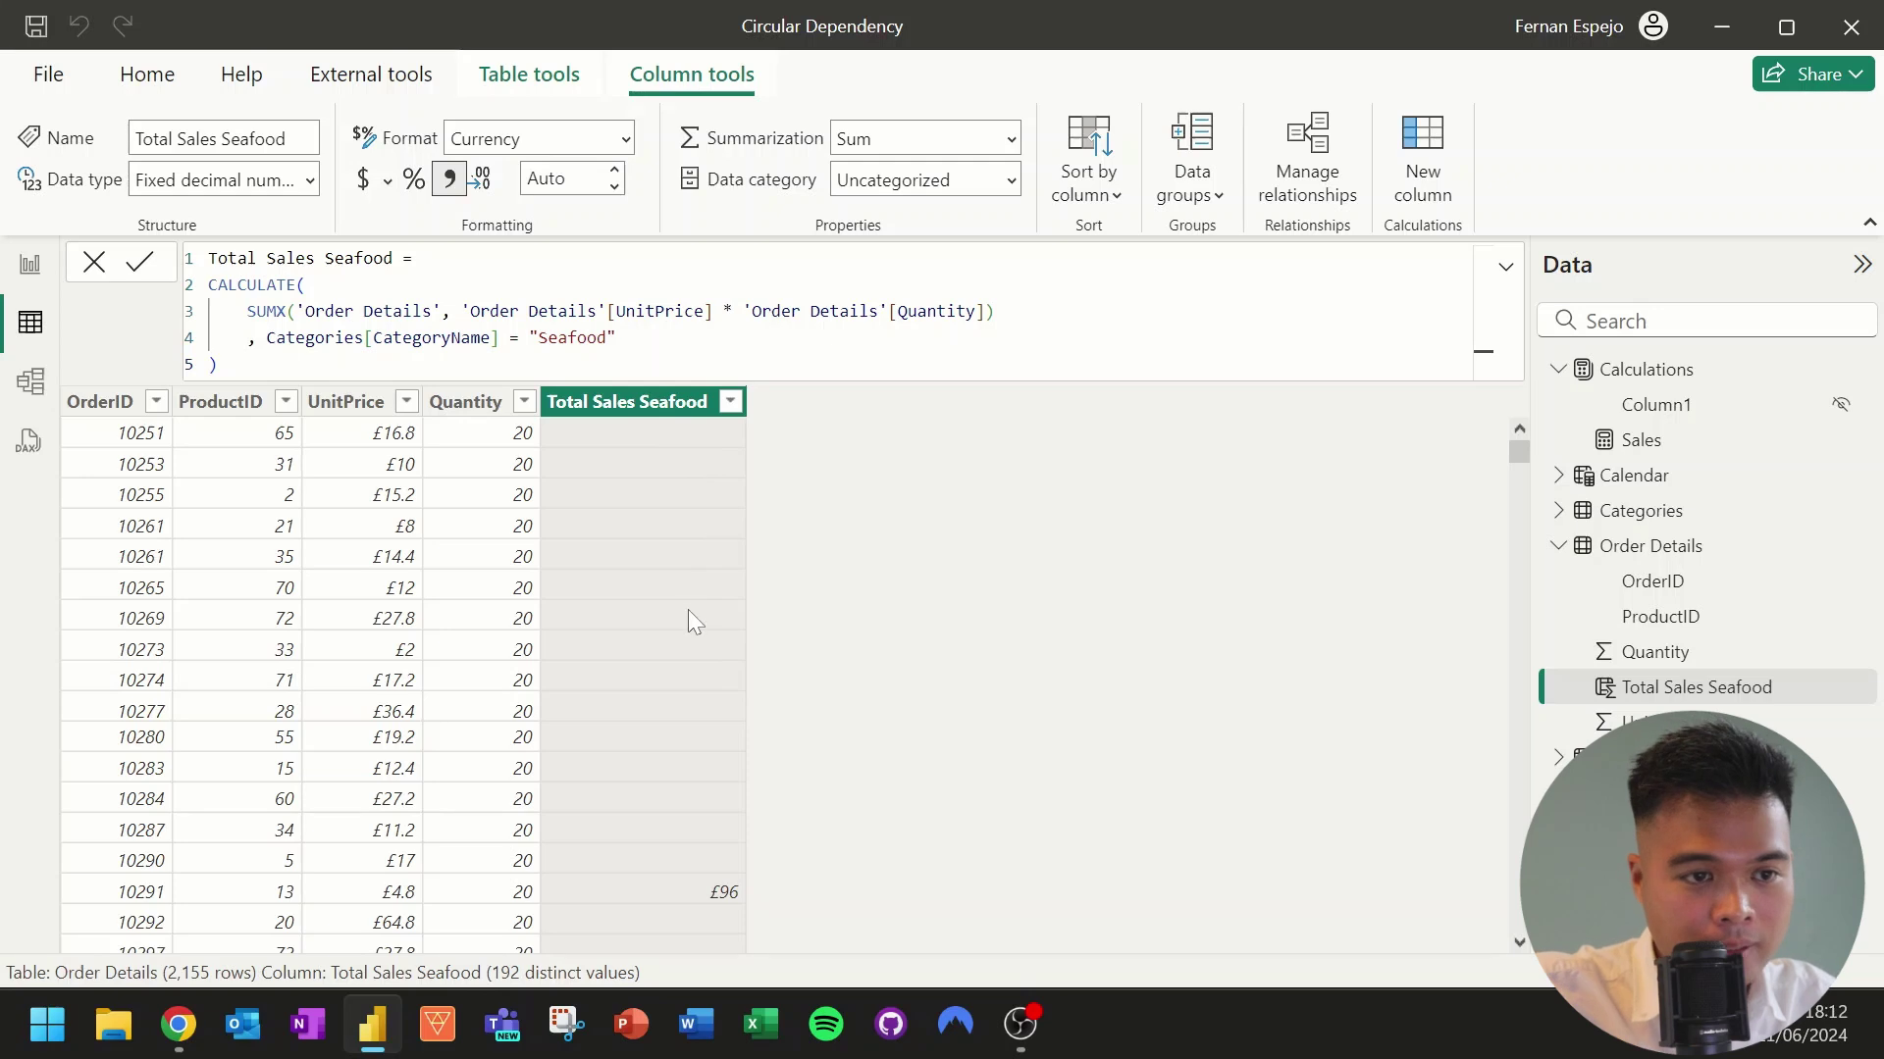
scroll(706, 677, "down", 2)
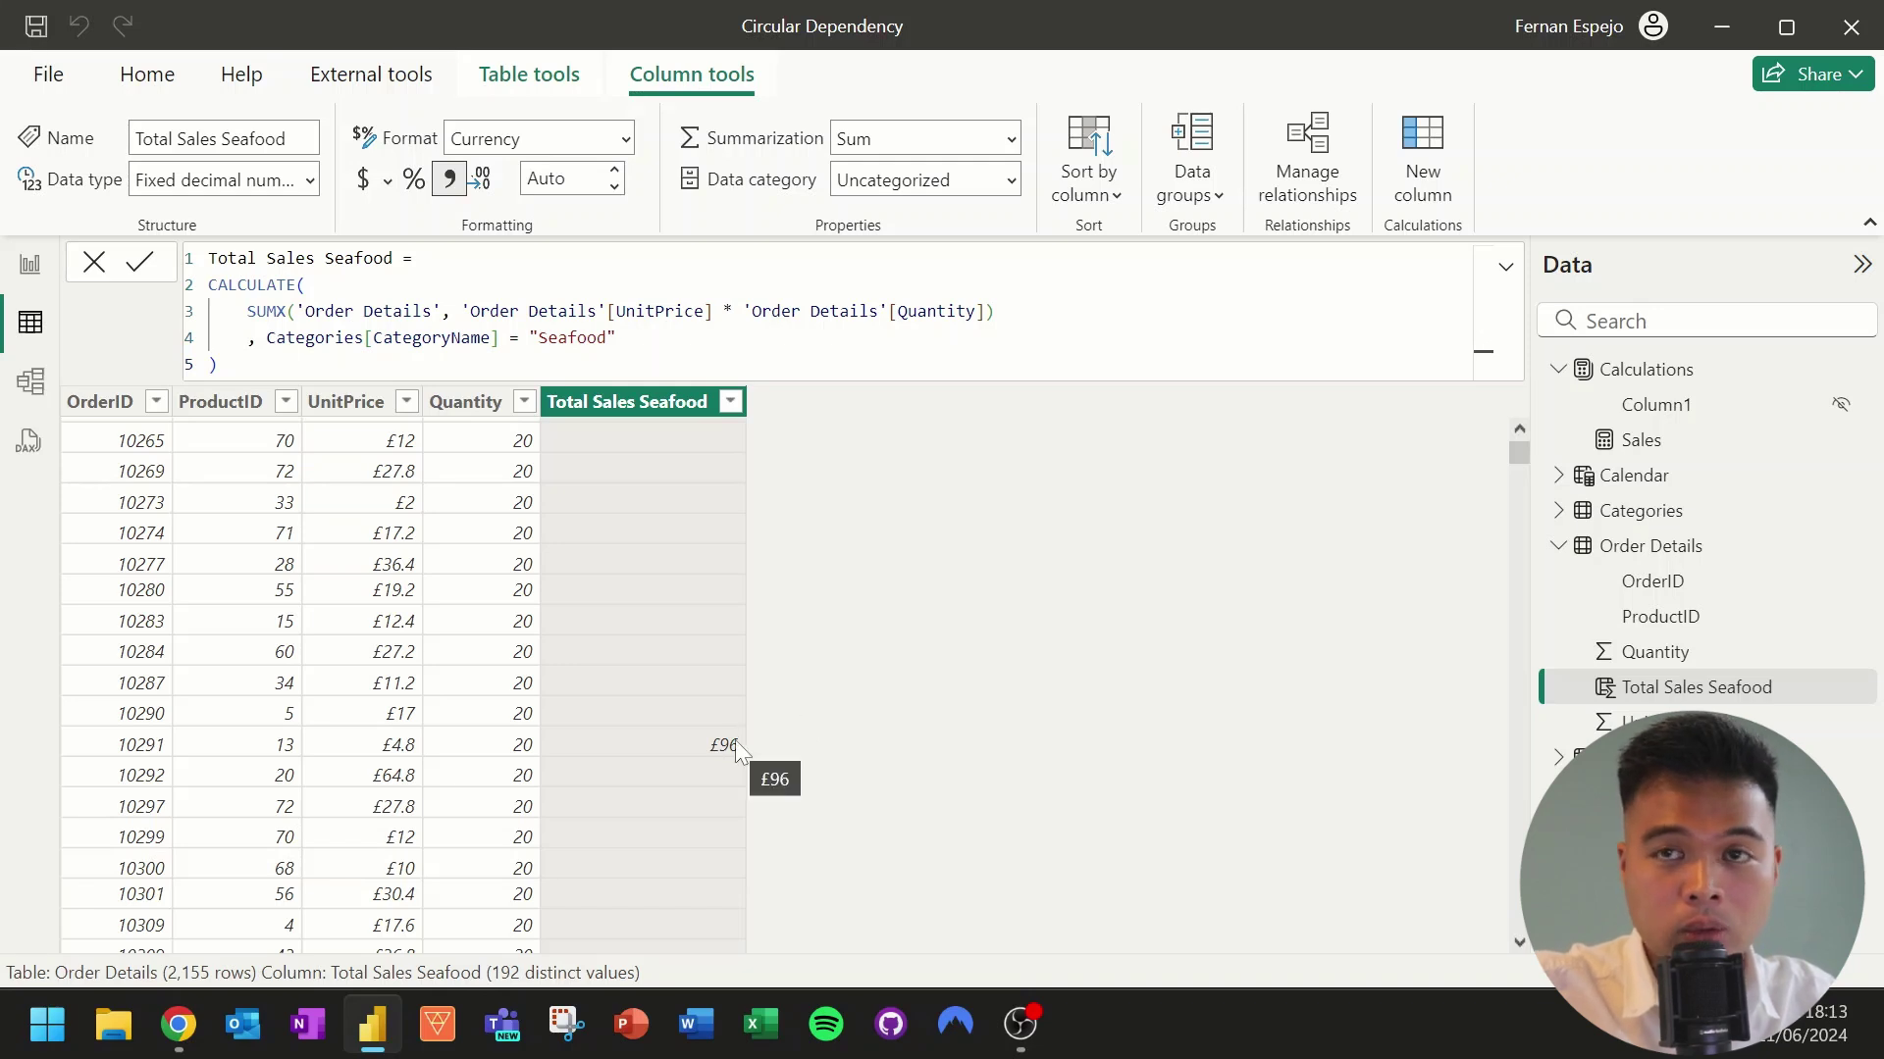
Add a calculated column named Seafood Sales Category to the Order Details table.
left_click(1422, 157)
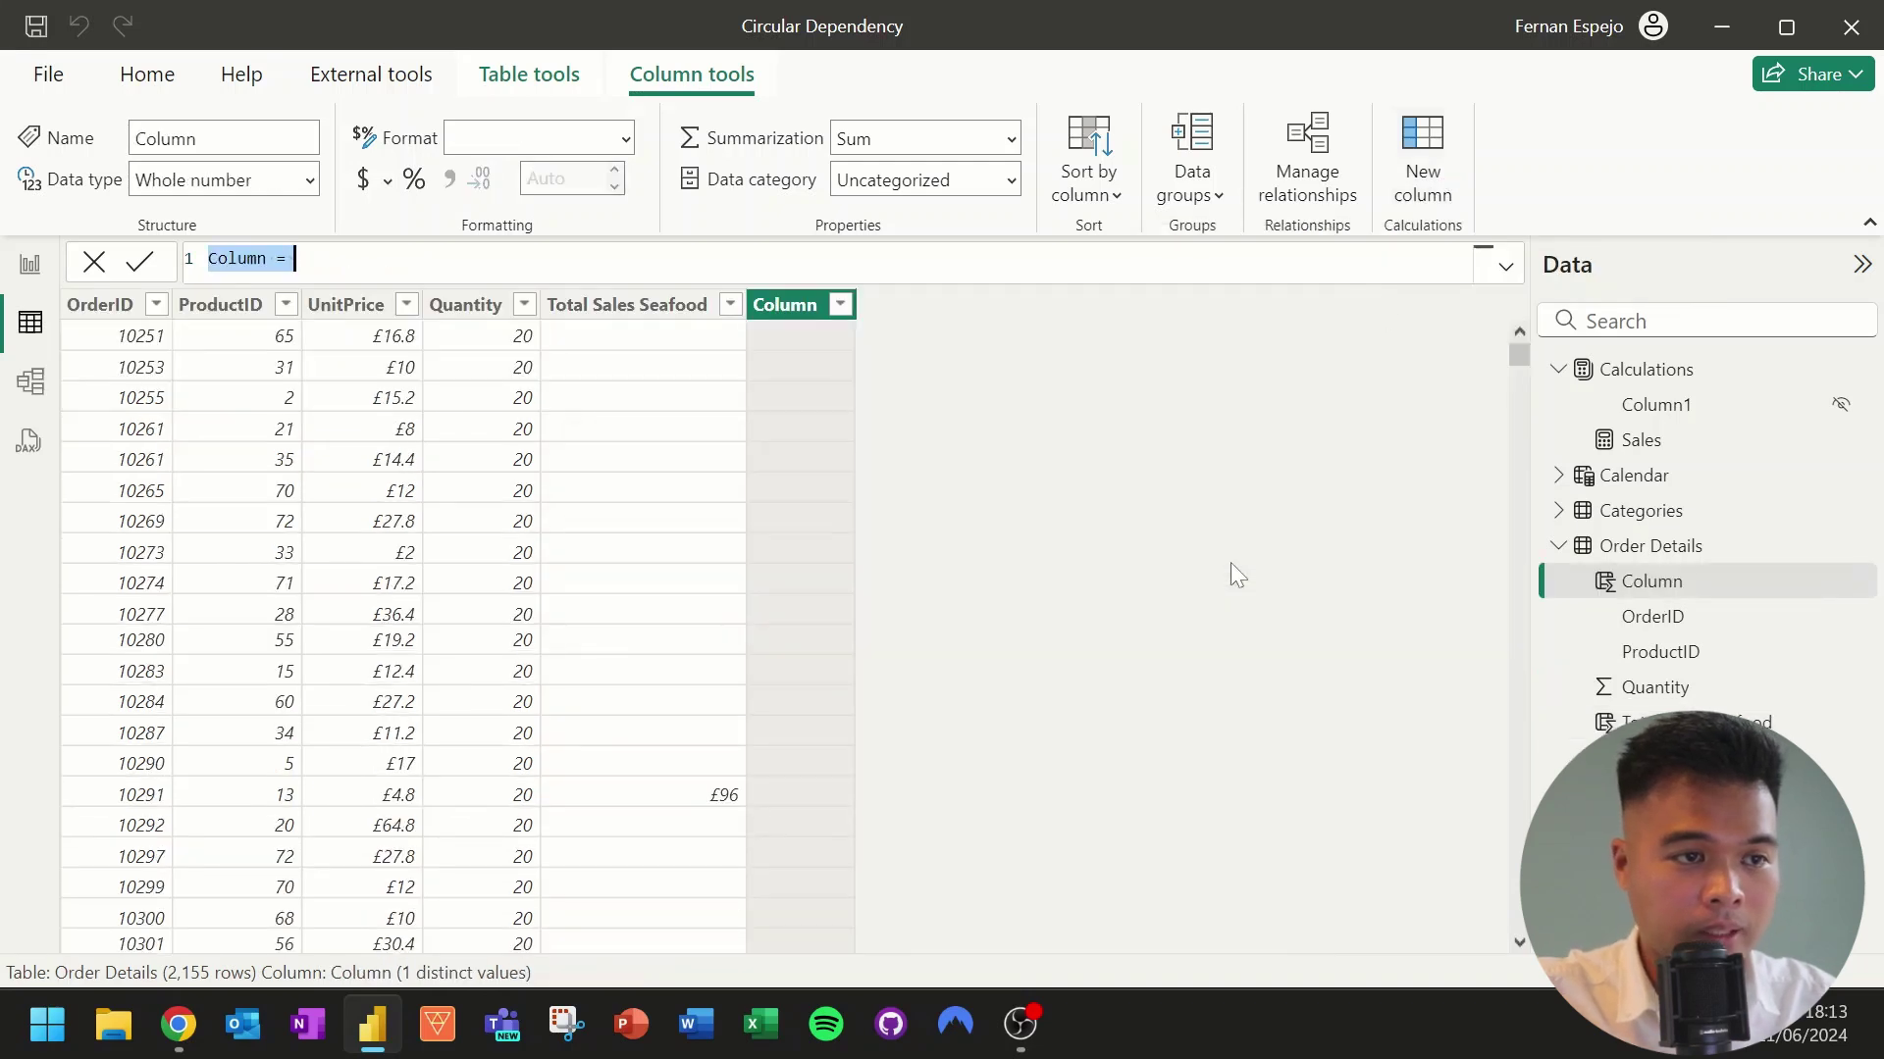
type("Sal")
key("BackSpace")
key("BackSpace")
key("BackSpace")
type("Catg")
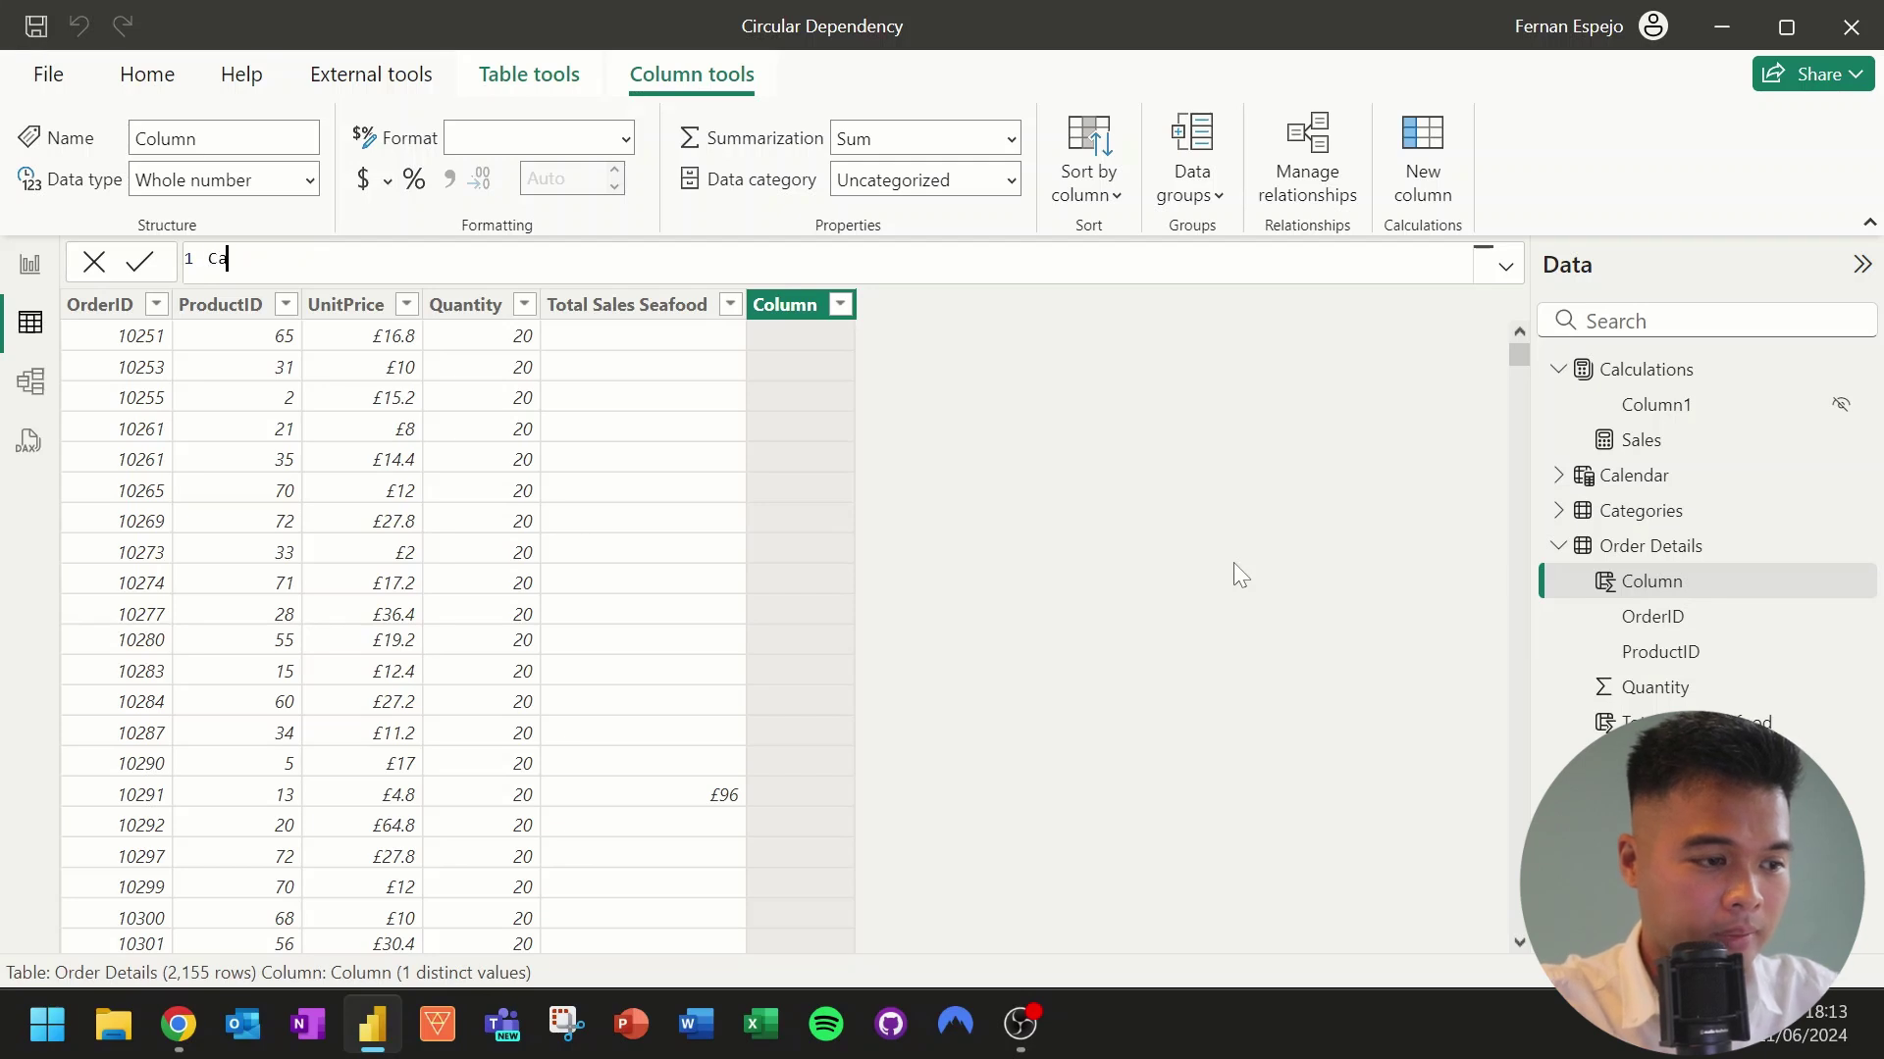
key("BackSpace")
key("BackSpace")
key("BackSpace")
key("BackSpace")
type("Seafood S")
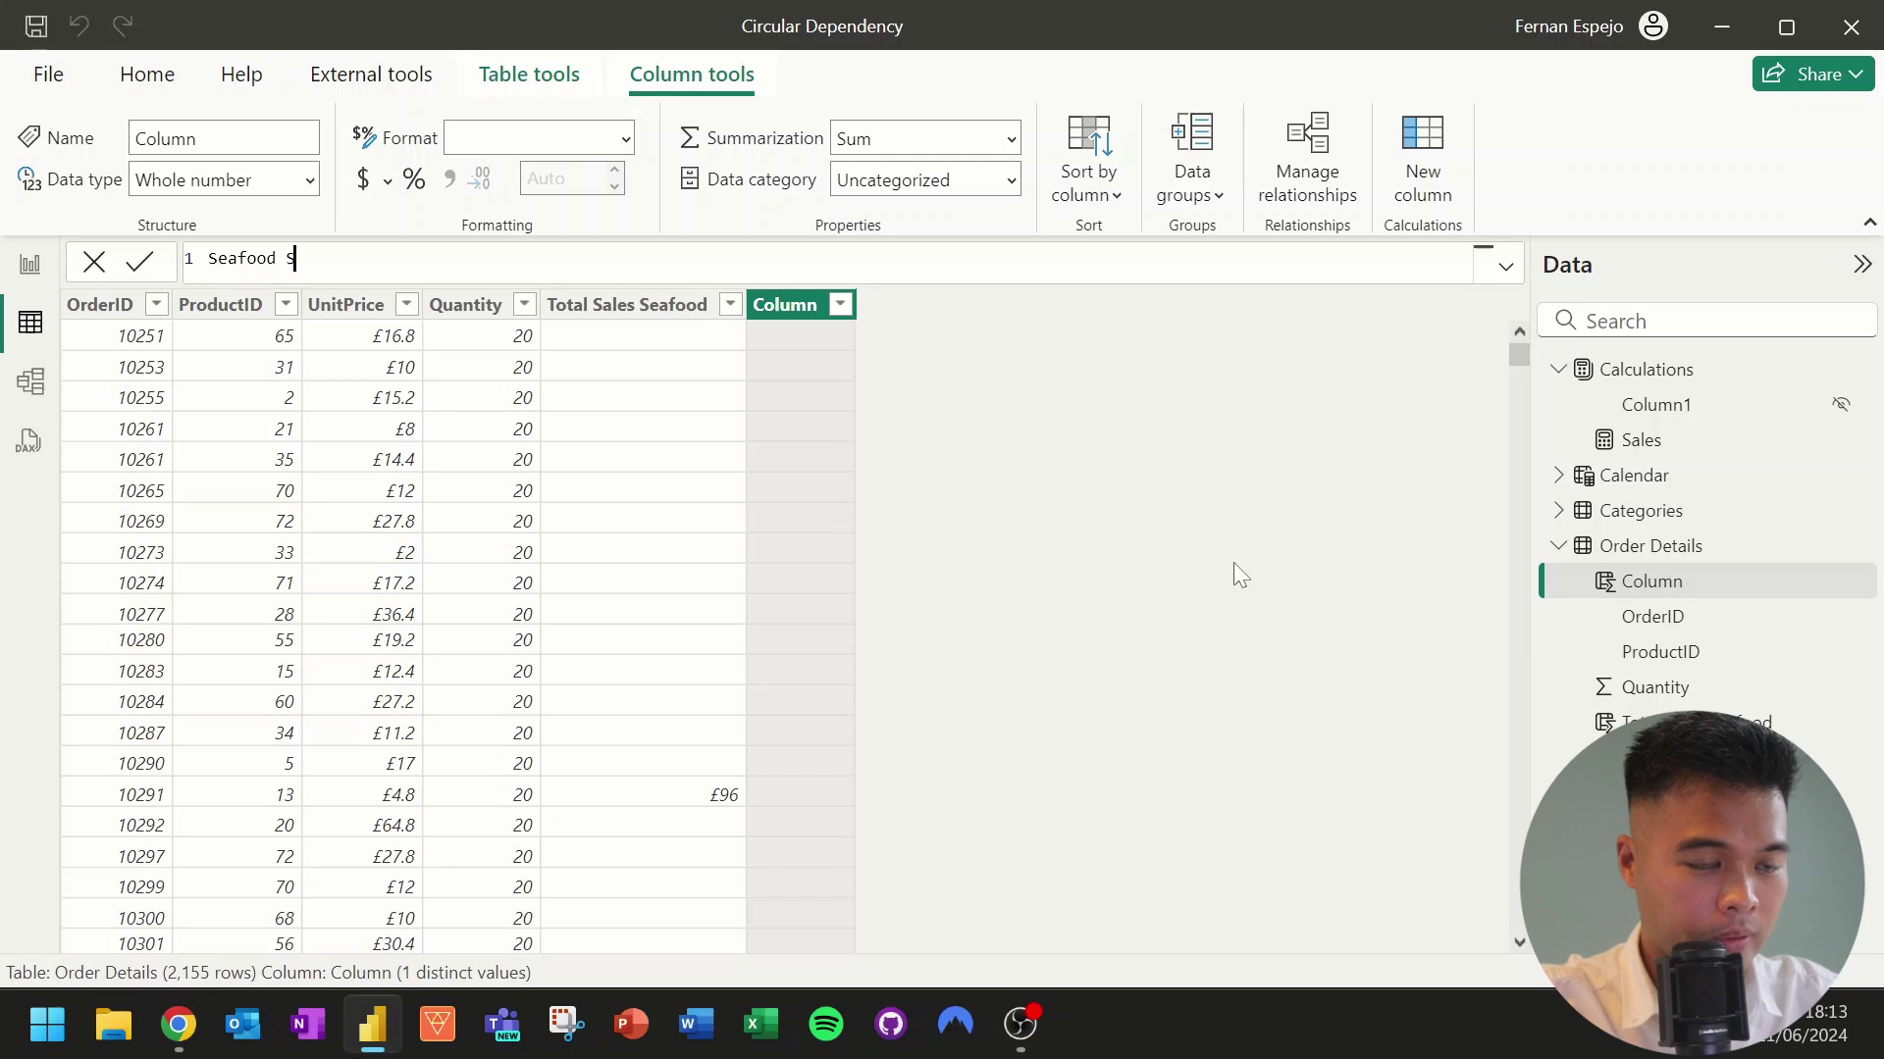
type("ales Category =")
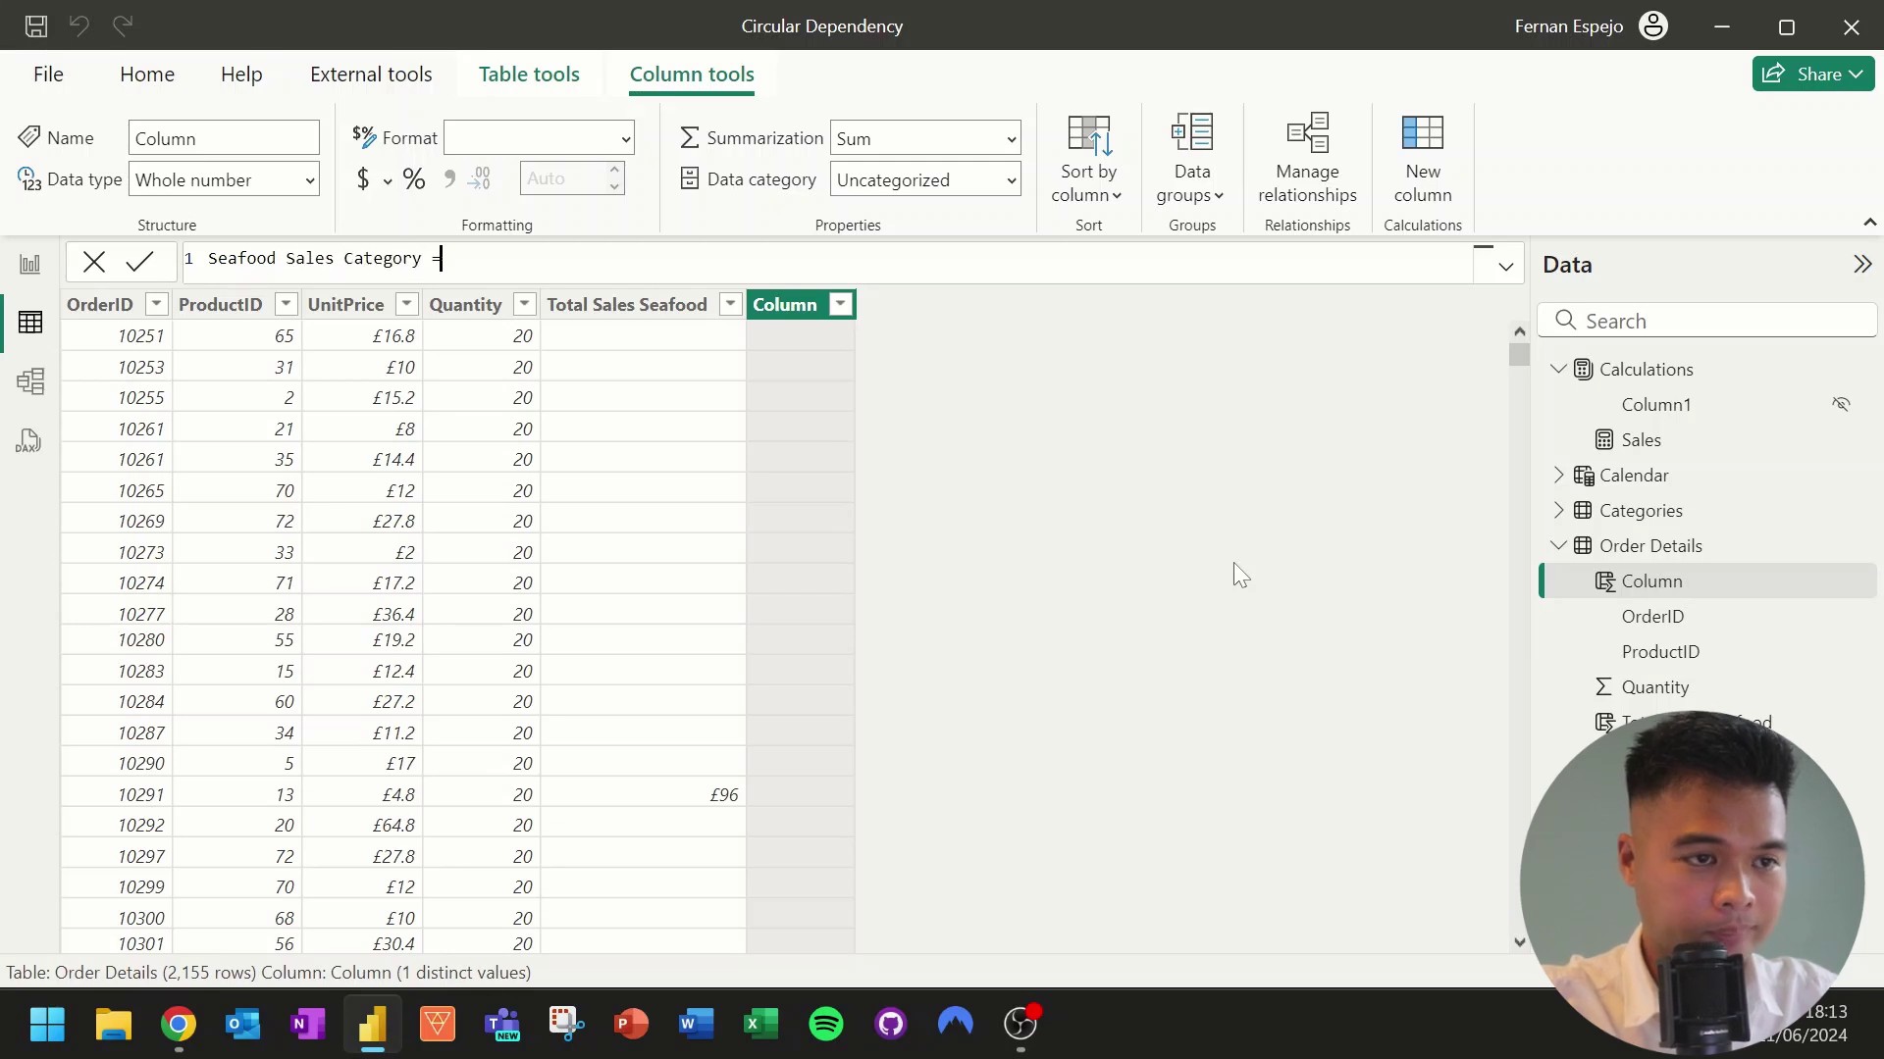
Begin the Seafood Sales Category formula with a SWITCH function that uses TRUE() as its expression on a separate line.
type(" sw")
key("Tab")
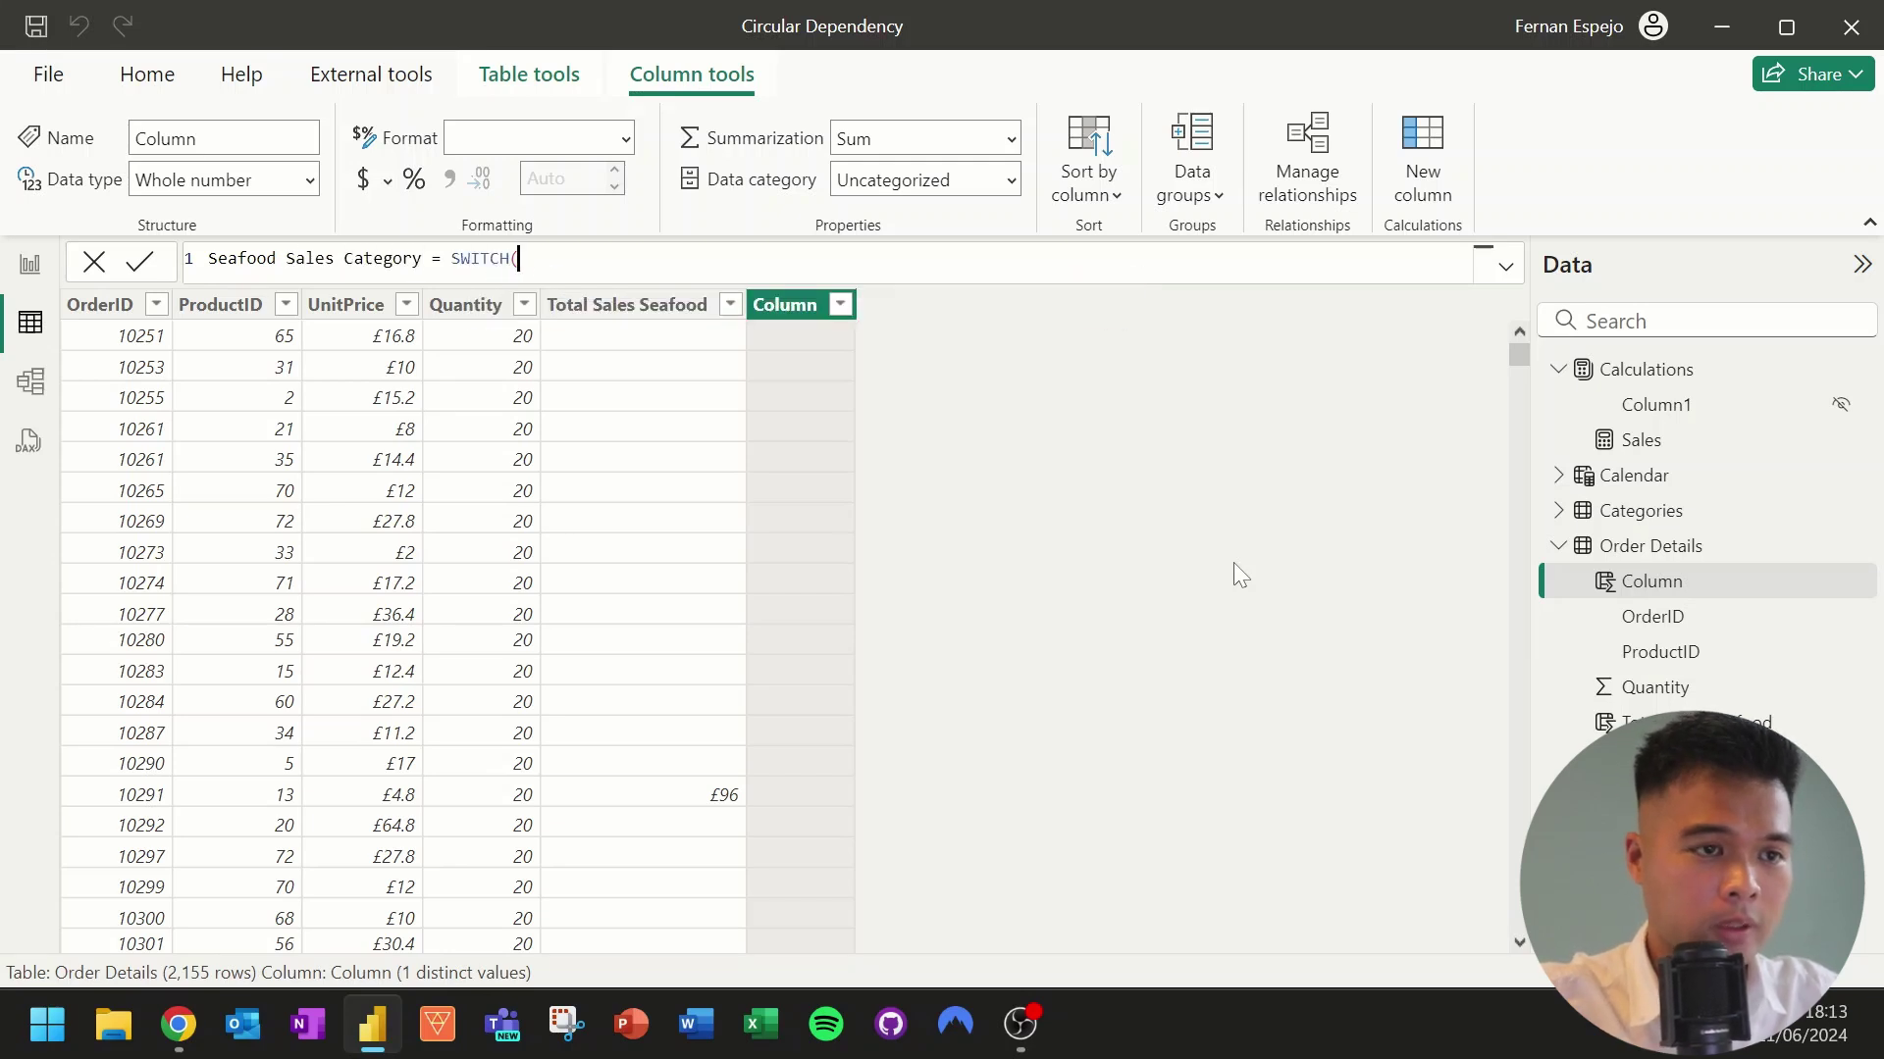
key("shift+Return")
type("tru")
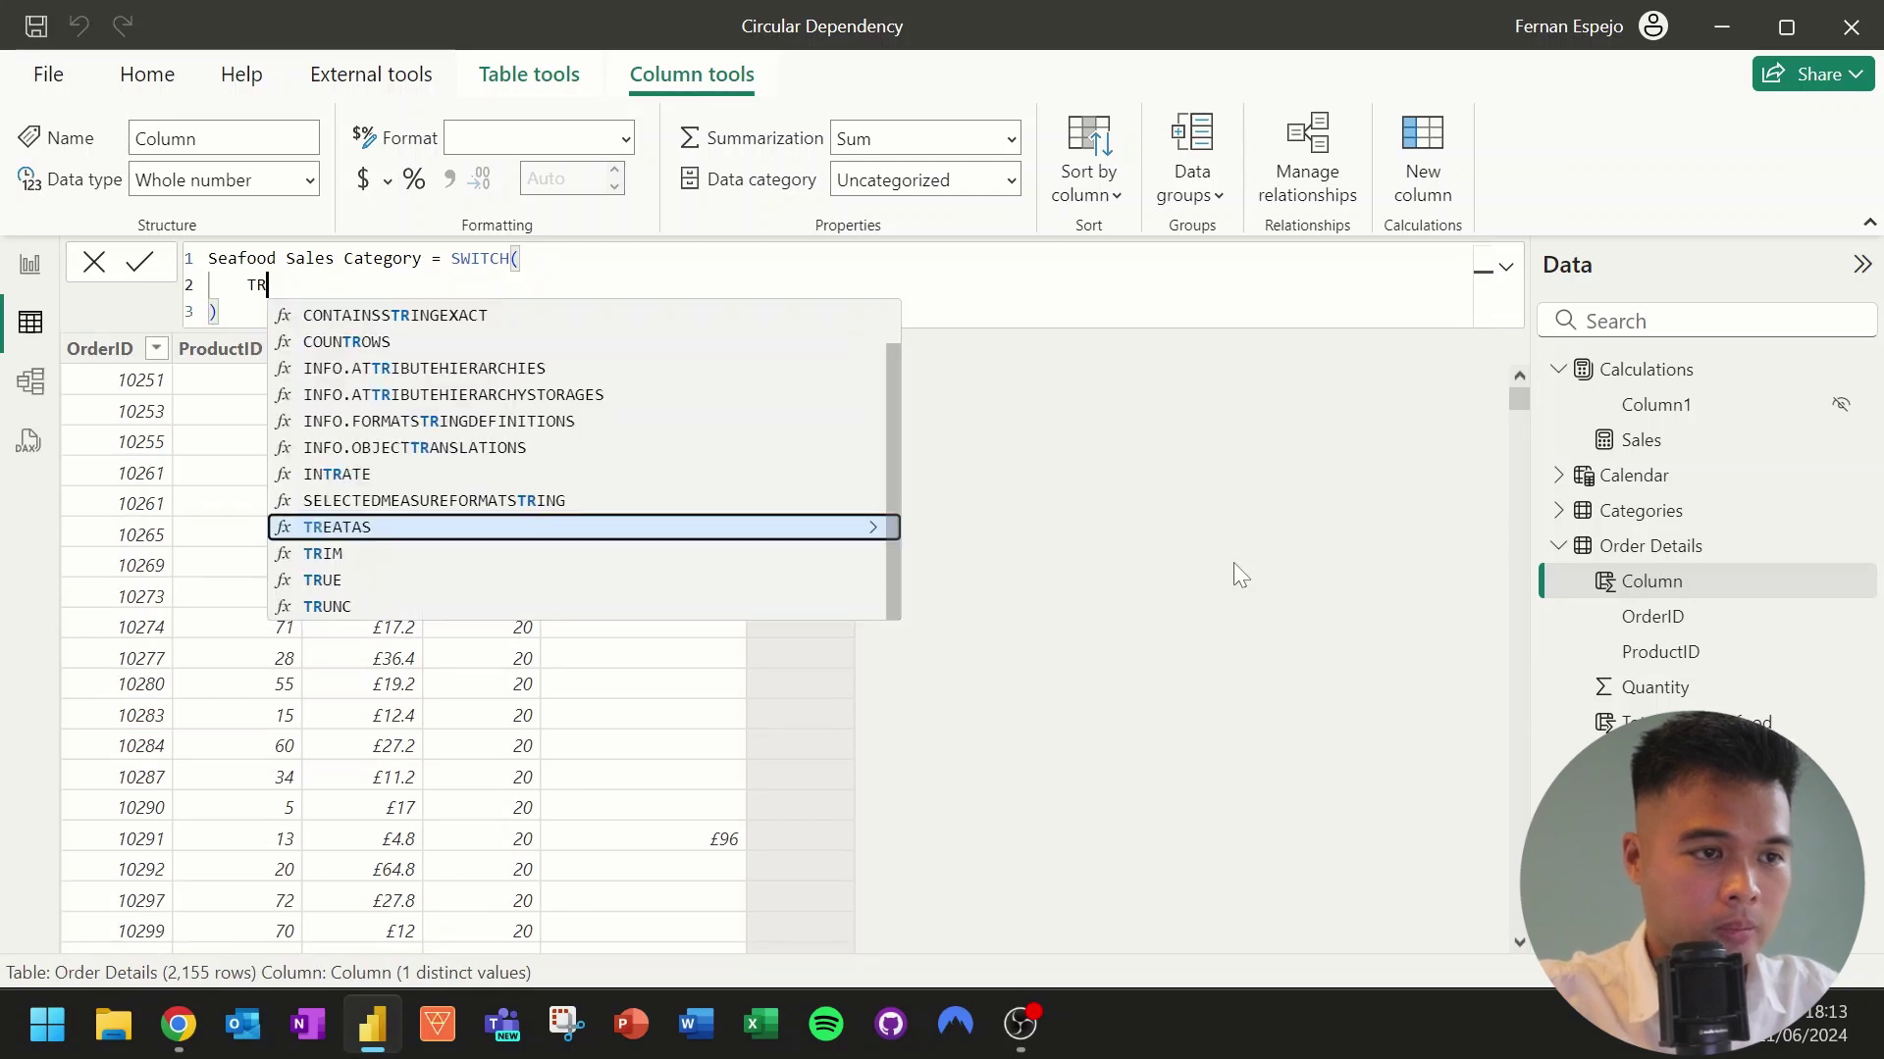
key("Tab")
type(")")
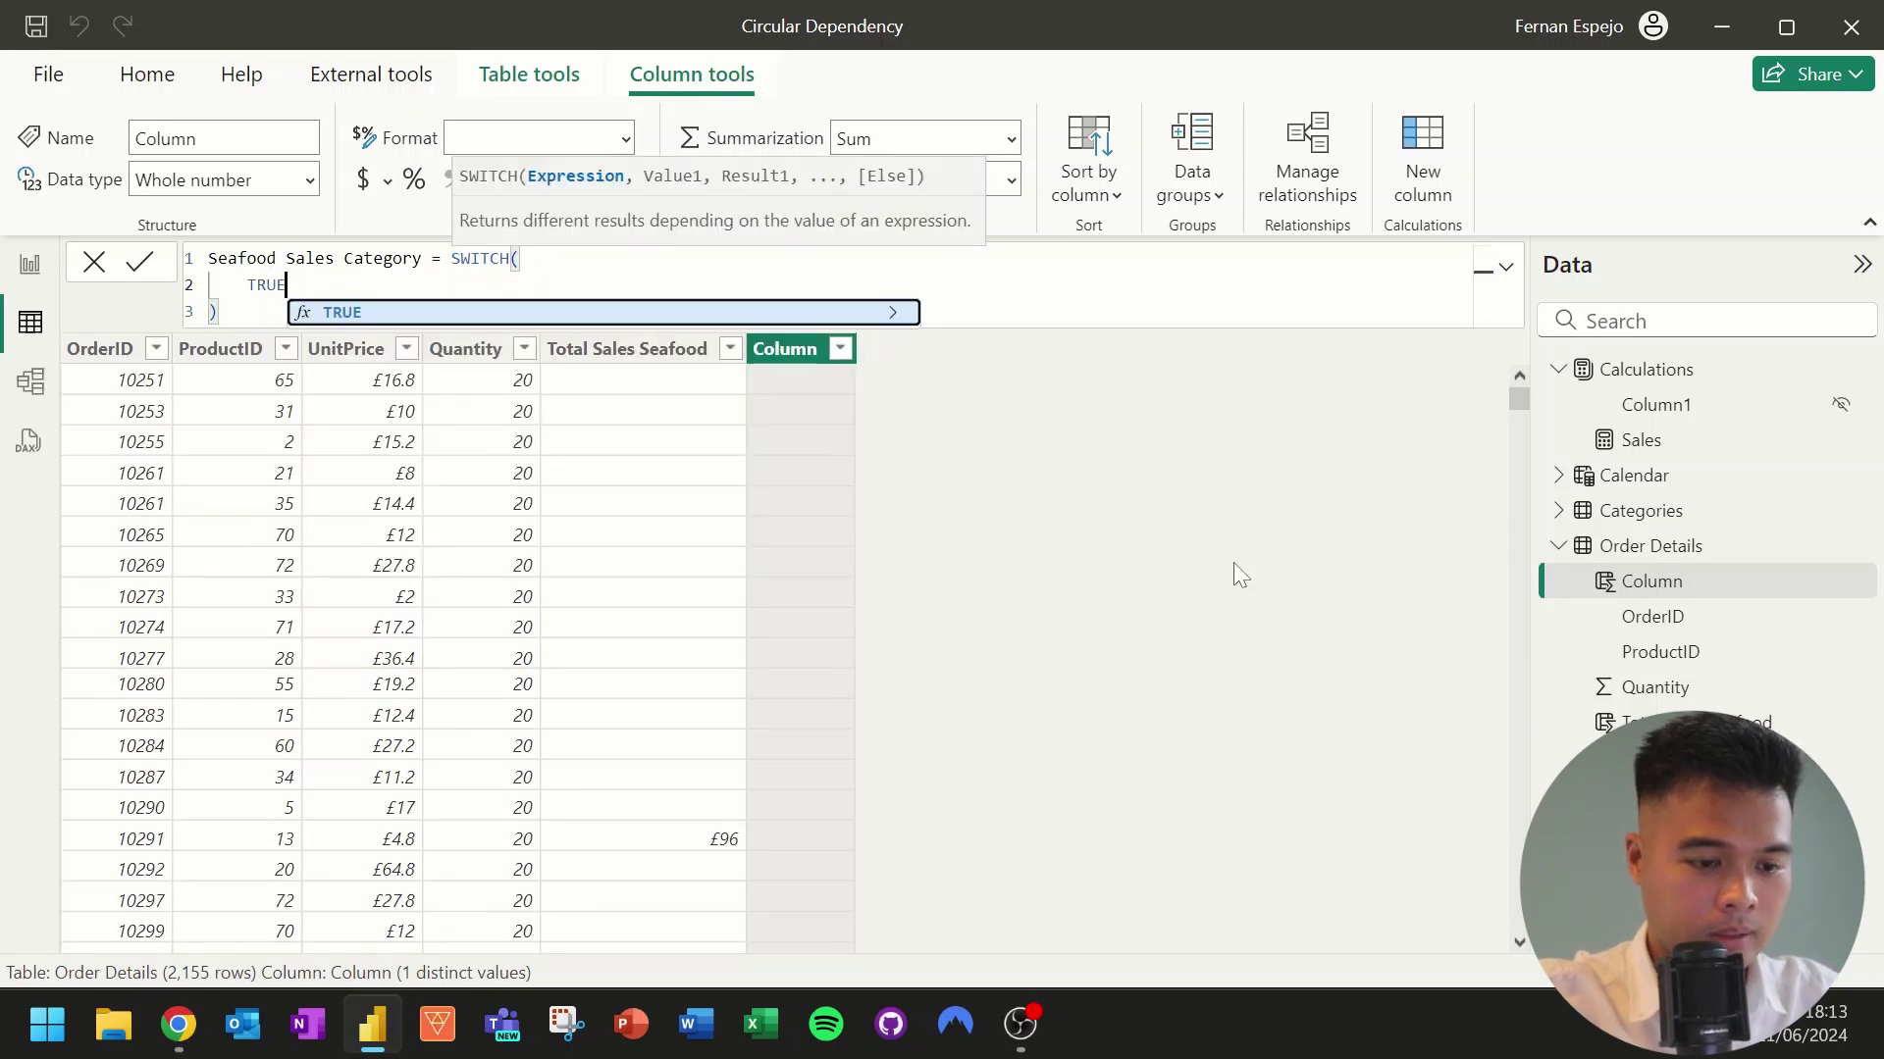
Add the SWITCH condition 'Order Details'[Total Sales Seafood] = BLANK() with BLANK() as its result.
key("shift+Return")
type(",")
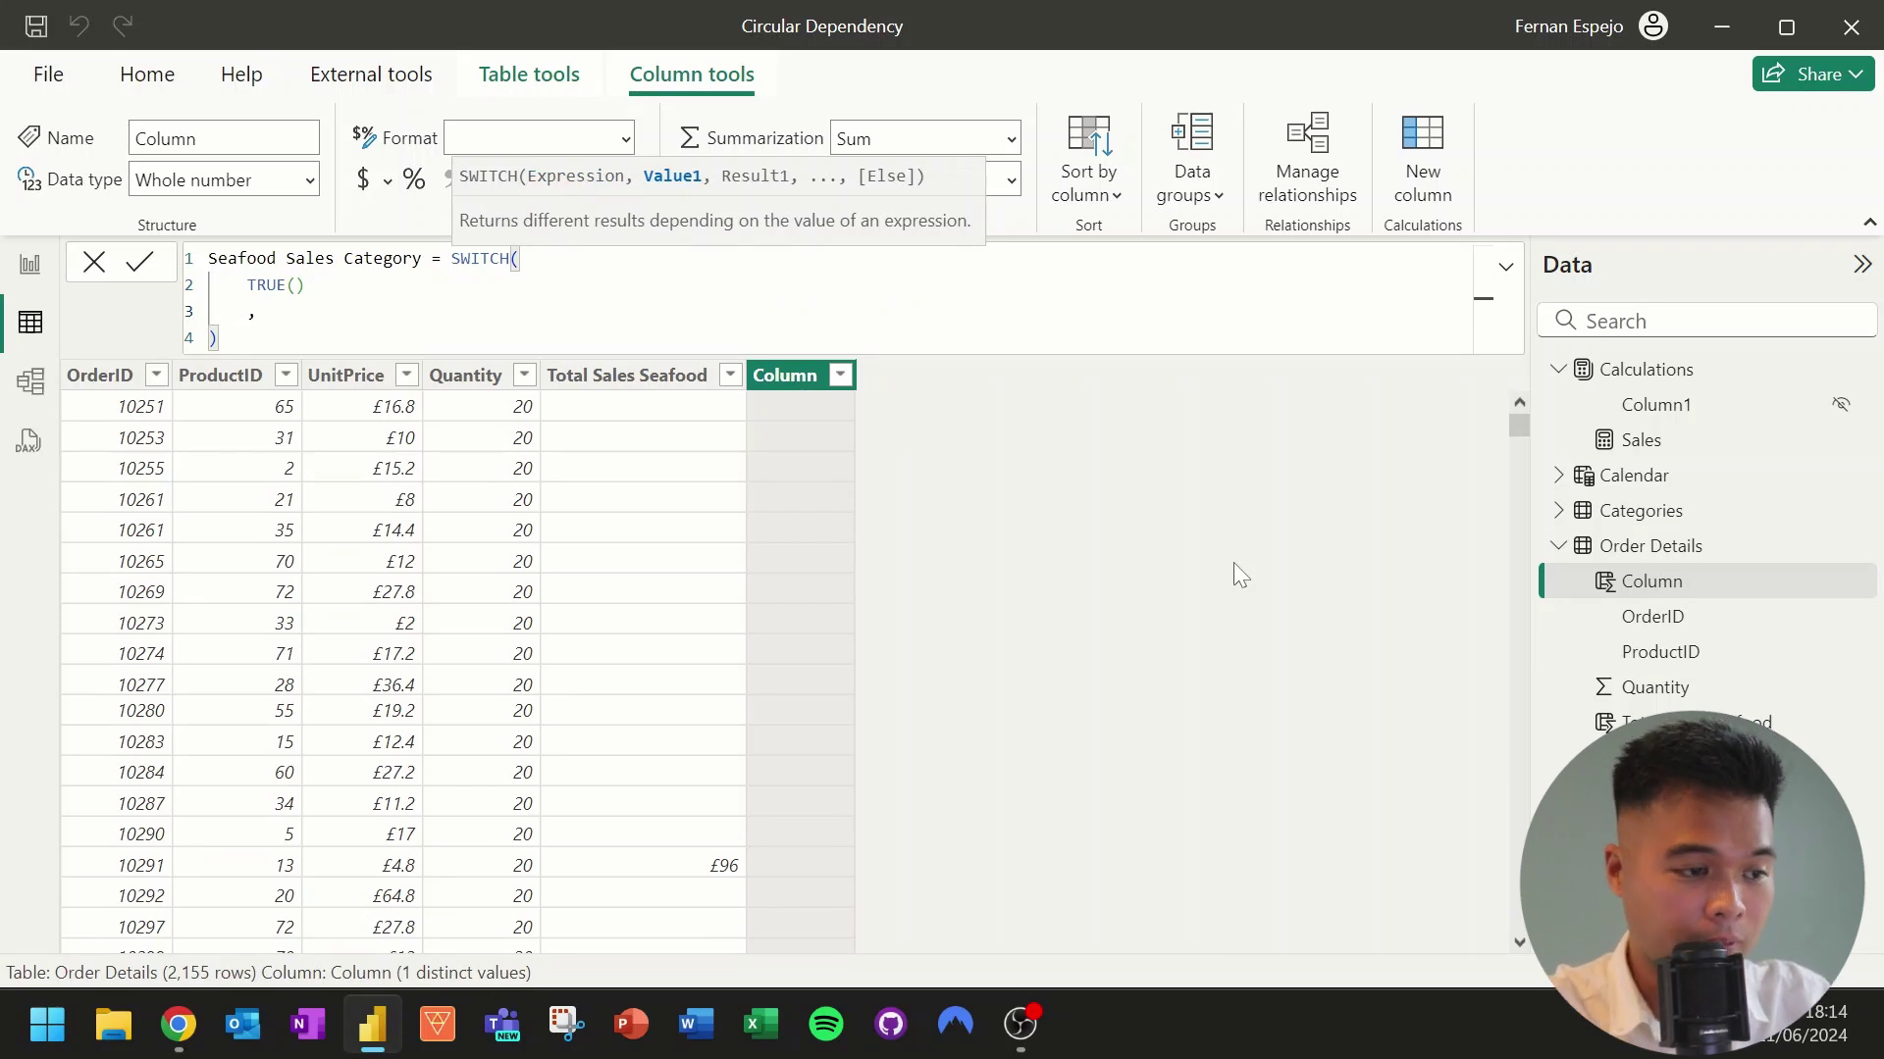
type(" Order")
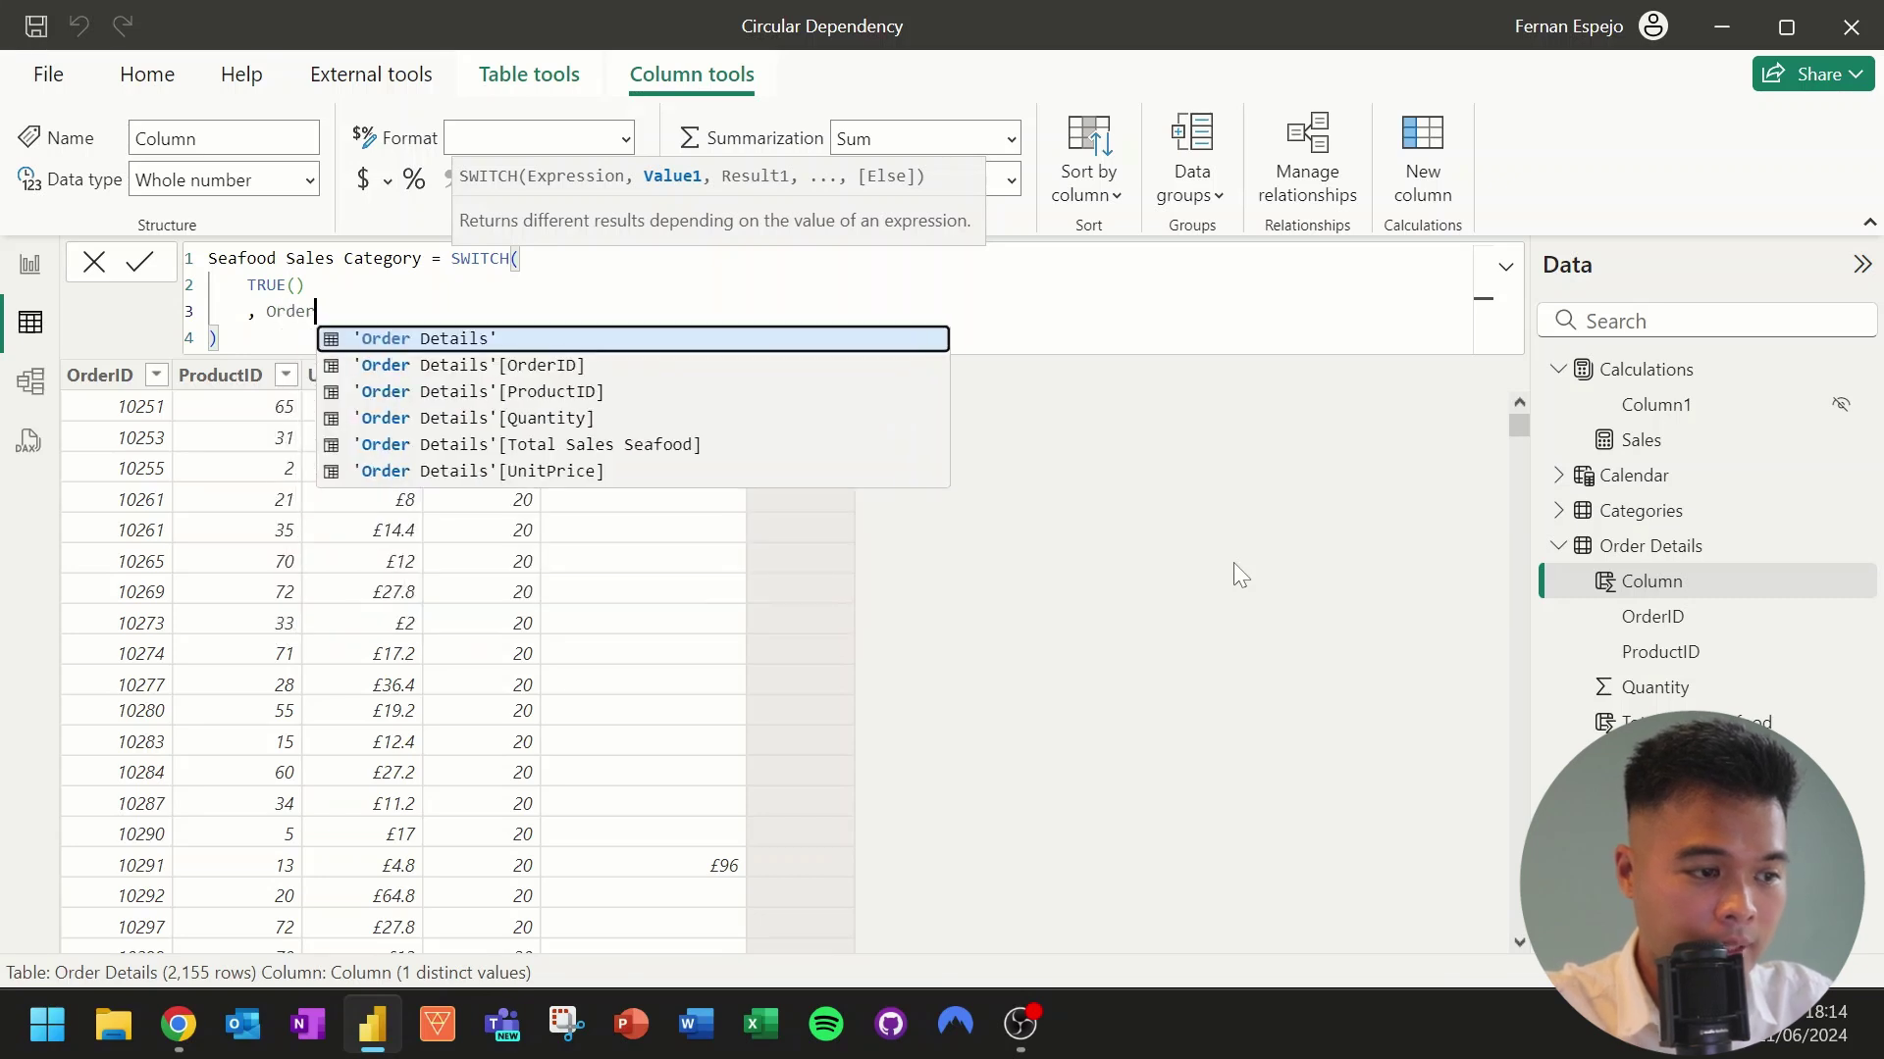
key("BackSpace")
key("BackSpace")
key("BackSpace")
key("BackSpace")
key("BackSpace")
type("tot")
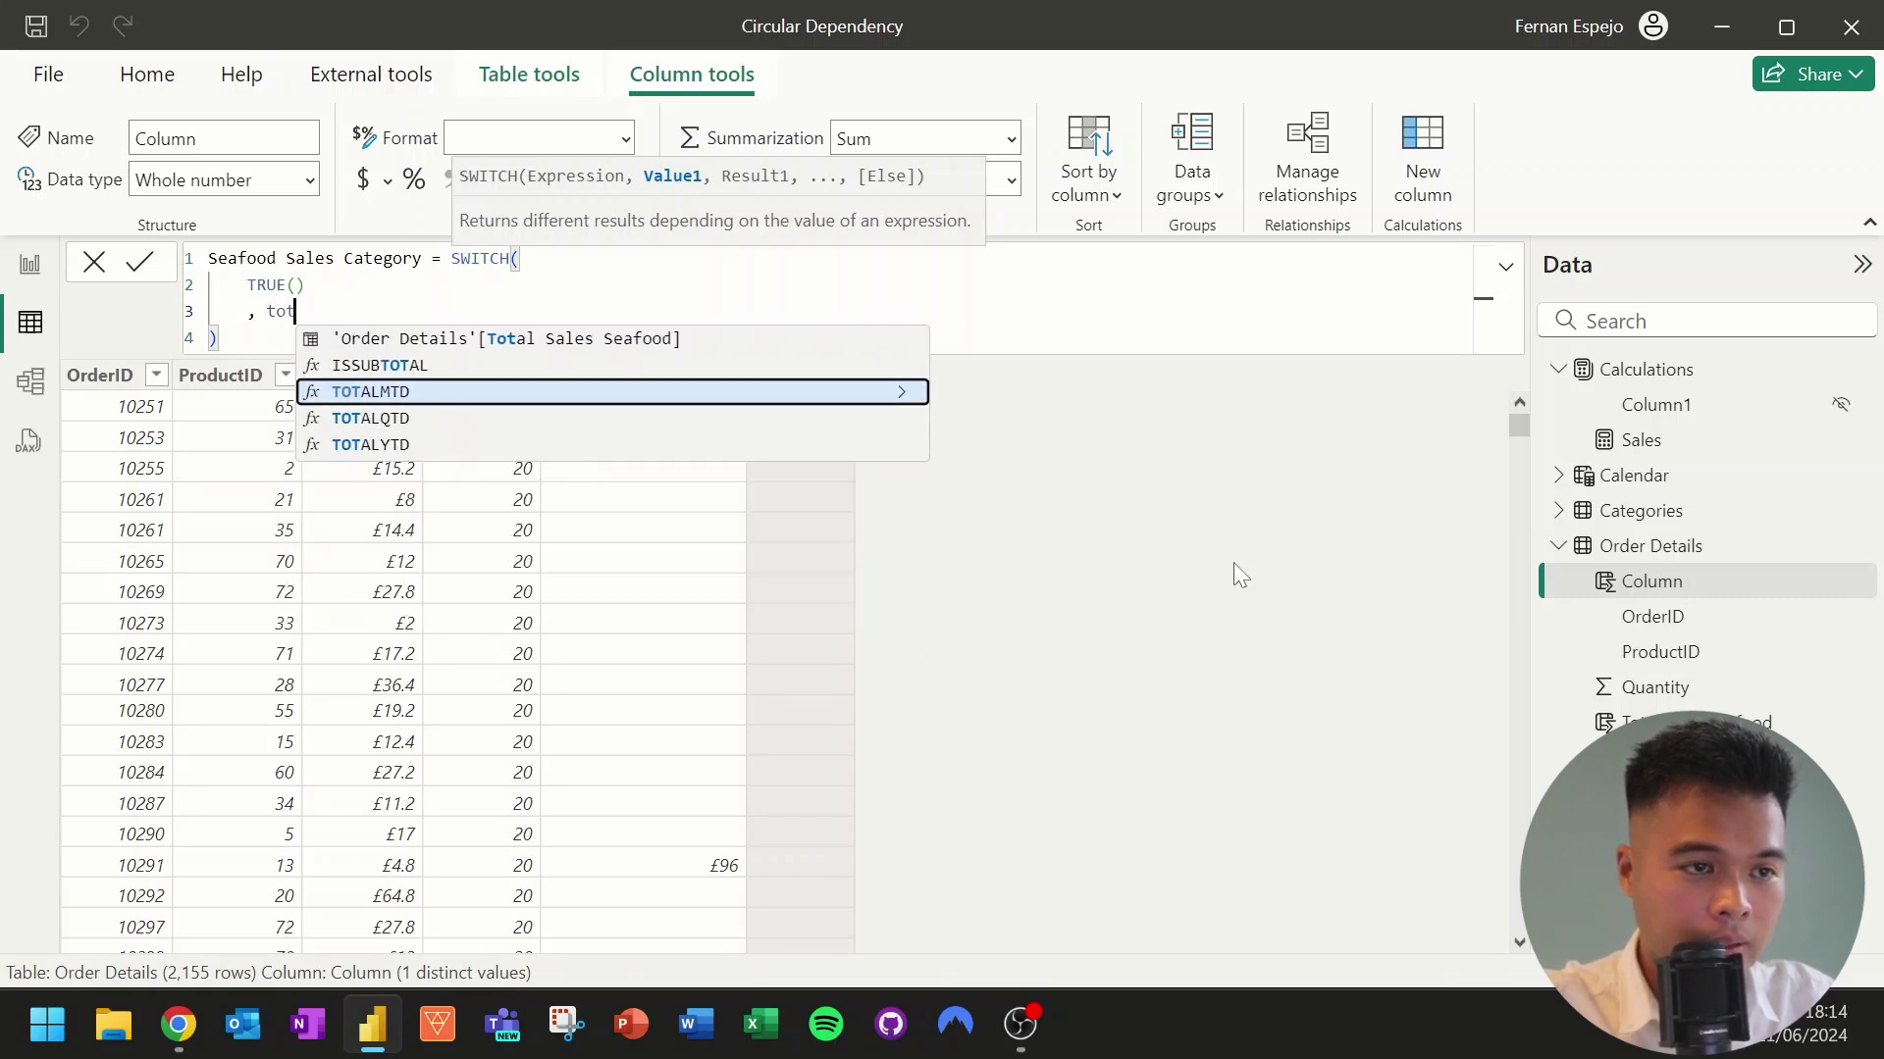
key("Up")
key("Up")
key("Tab")
type("= BLANMK")
key("BackSpace")
key("BackSpace")
type("K")
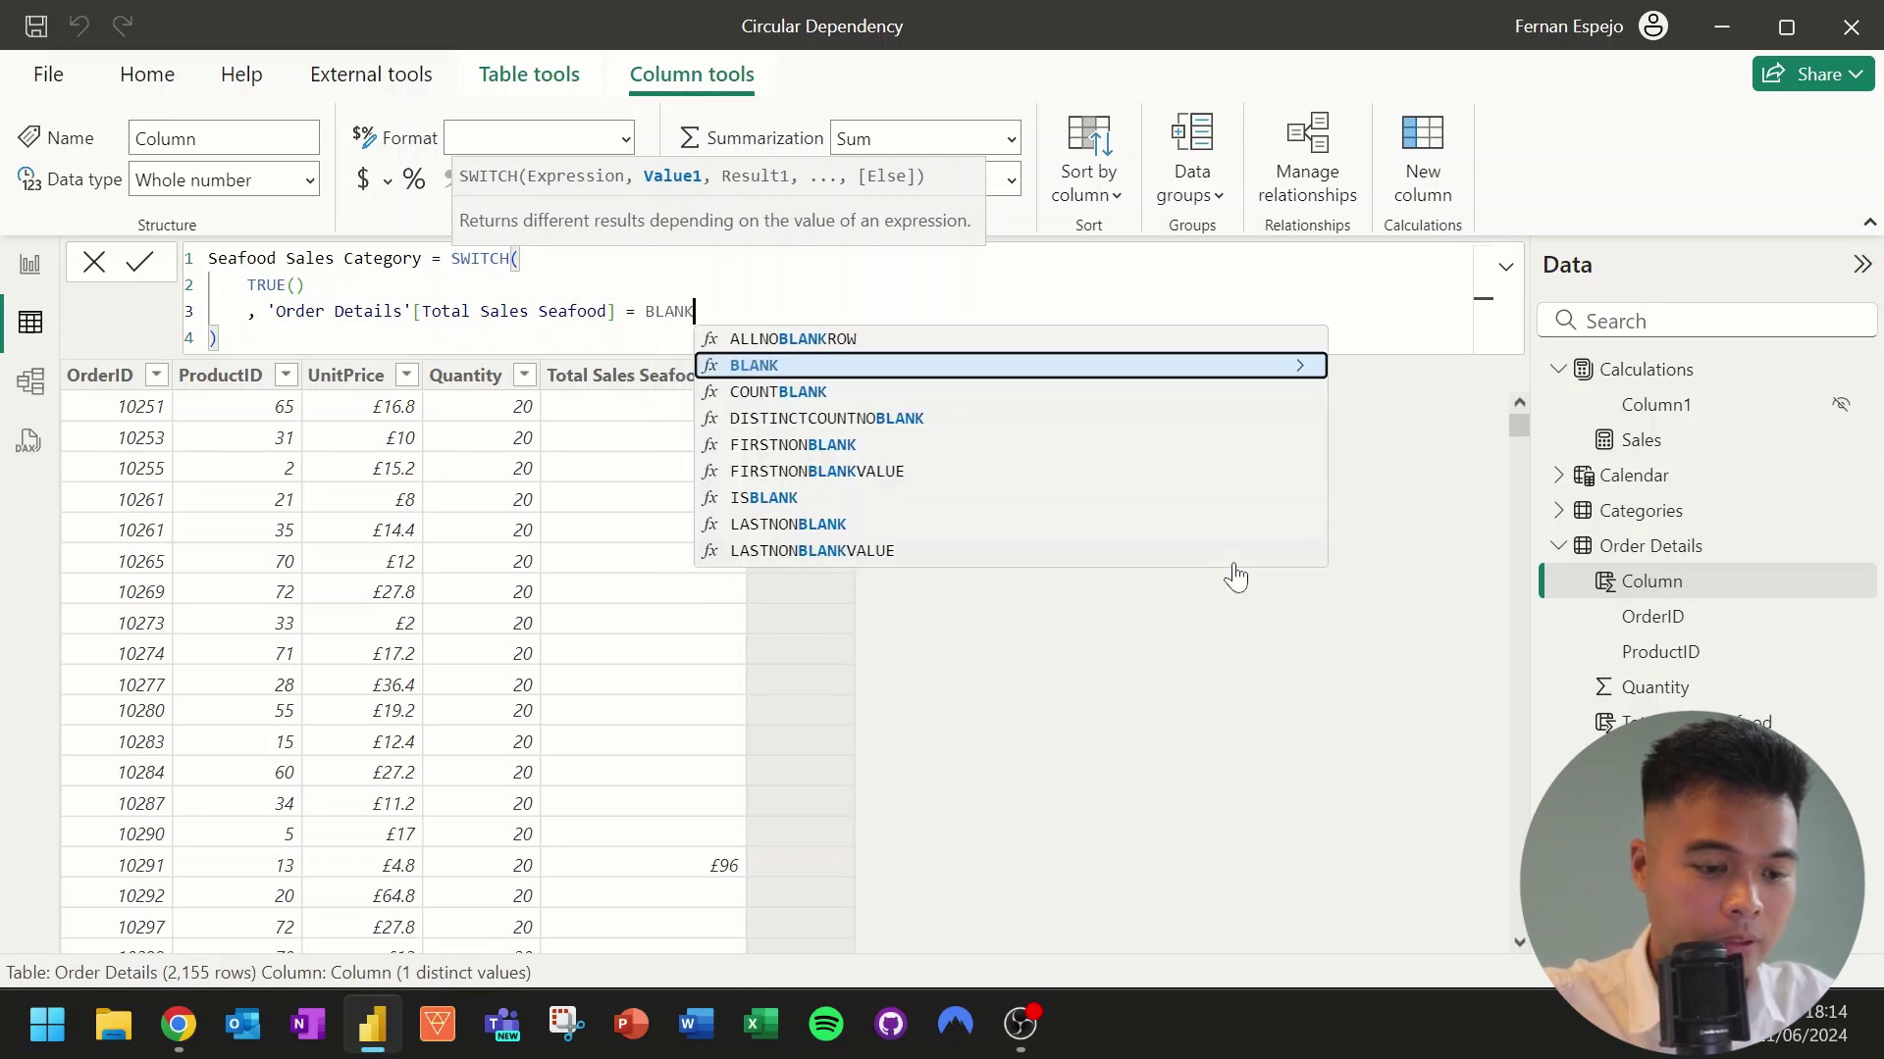
type("(), BLANK()")
Add a second SWITCH condition on a new line, 'Order Details'[Total Sales Seafood] < 100, with "Low" as its result.
key("shift+Return")
type(", ")
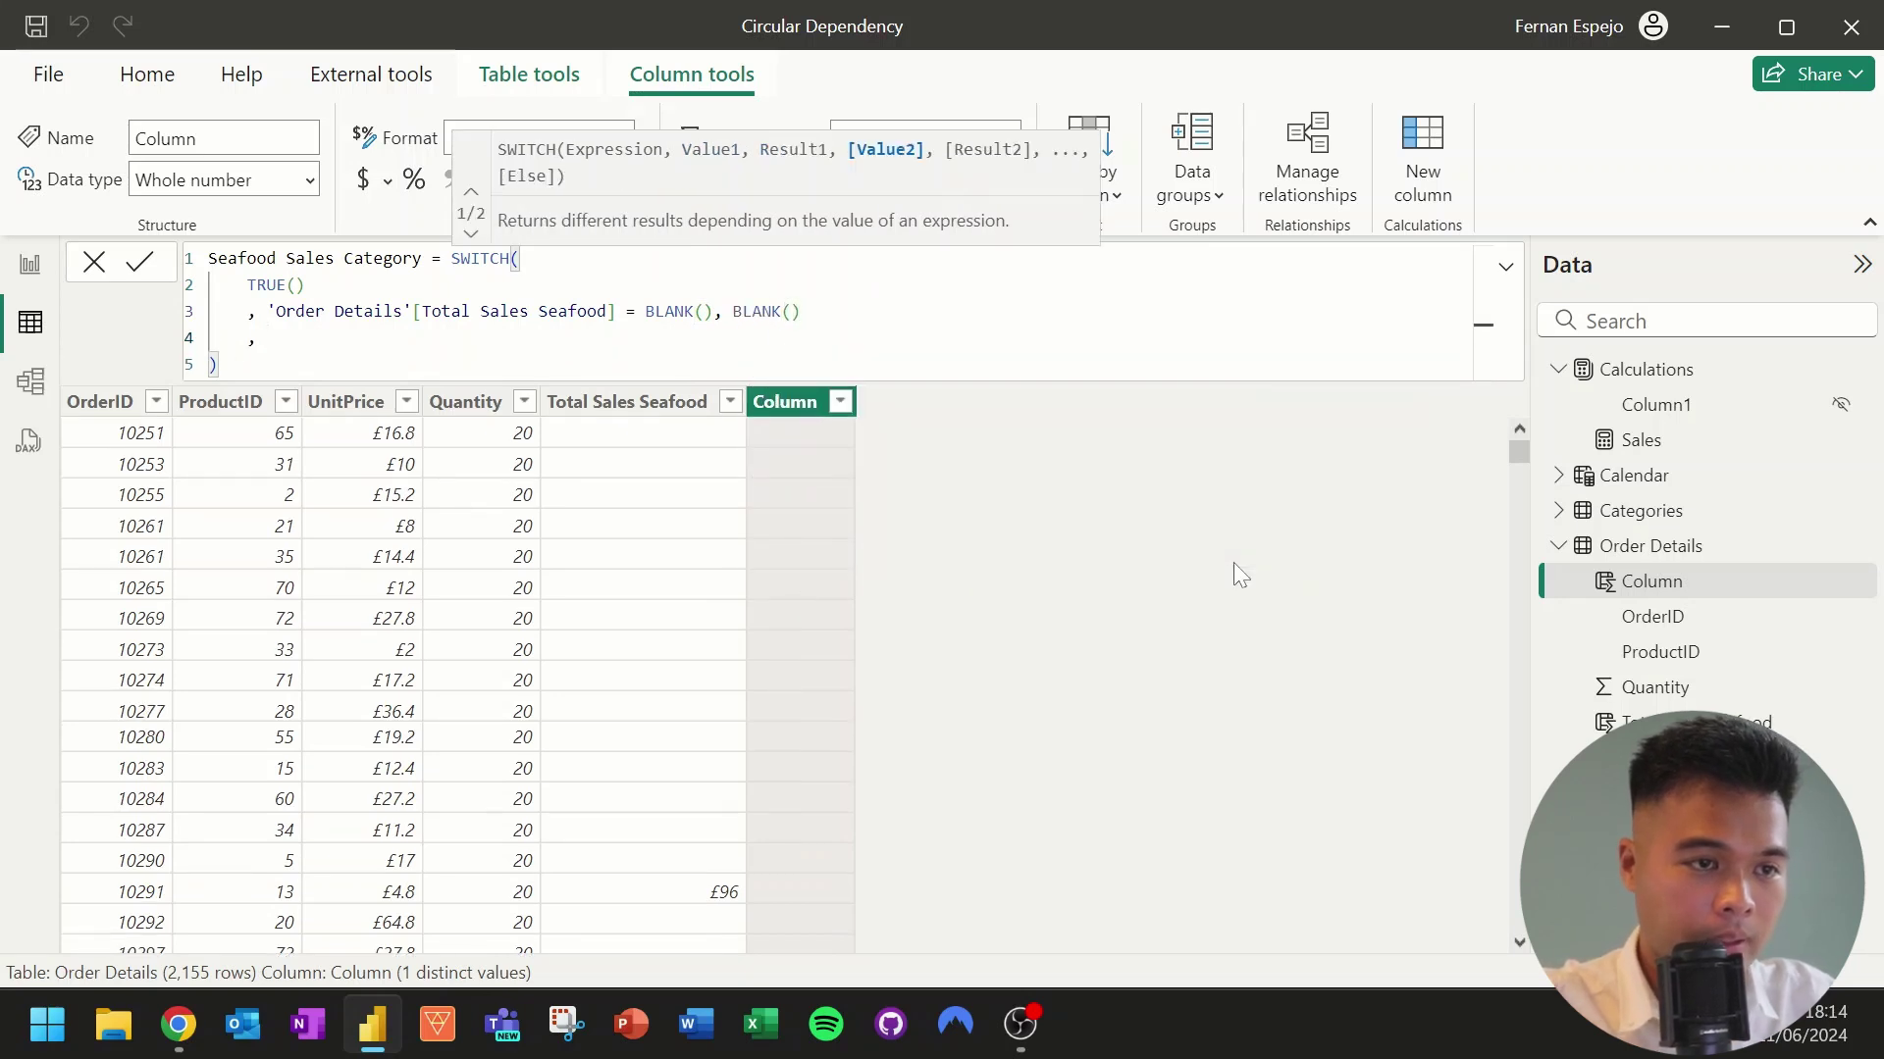
type("total")
key("Up")
key("Tab")
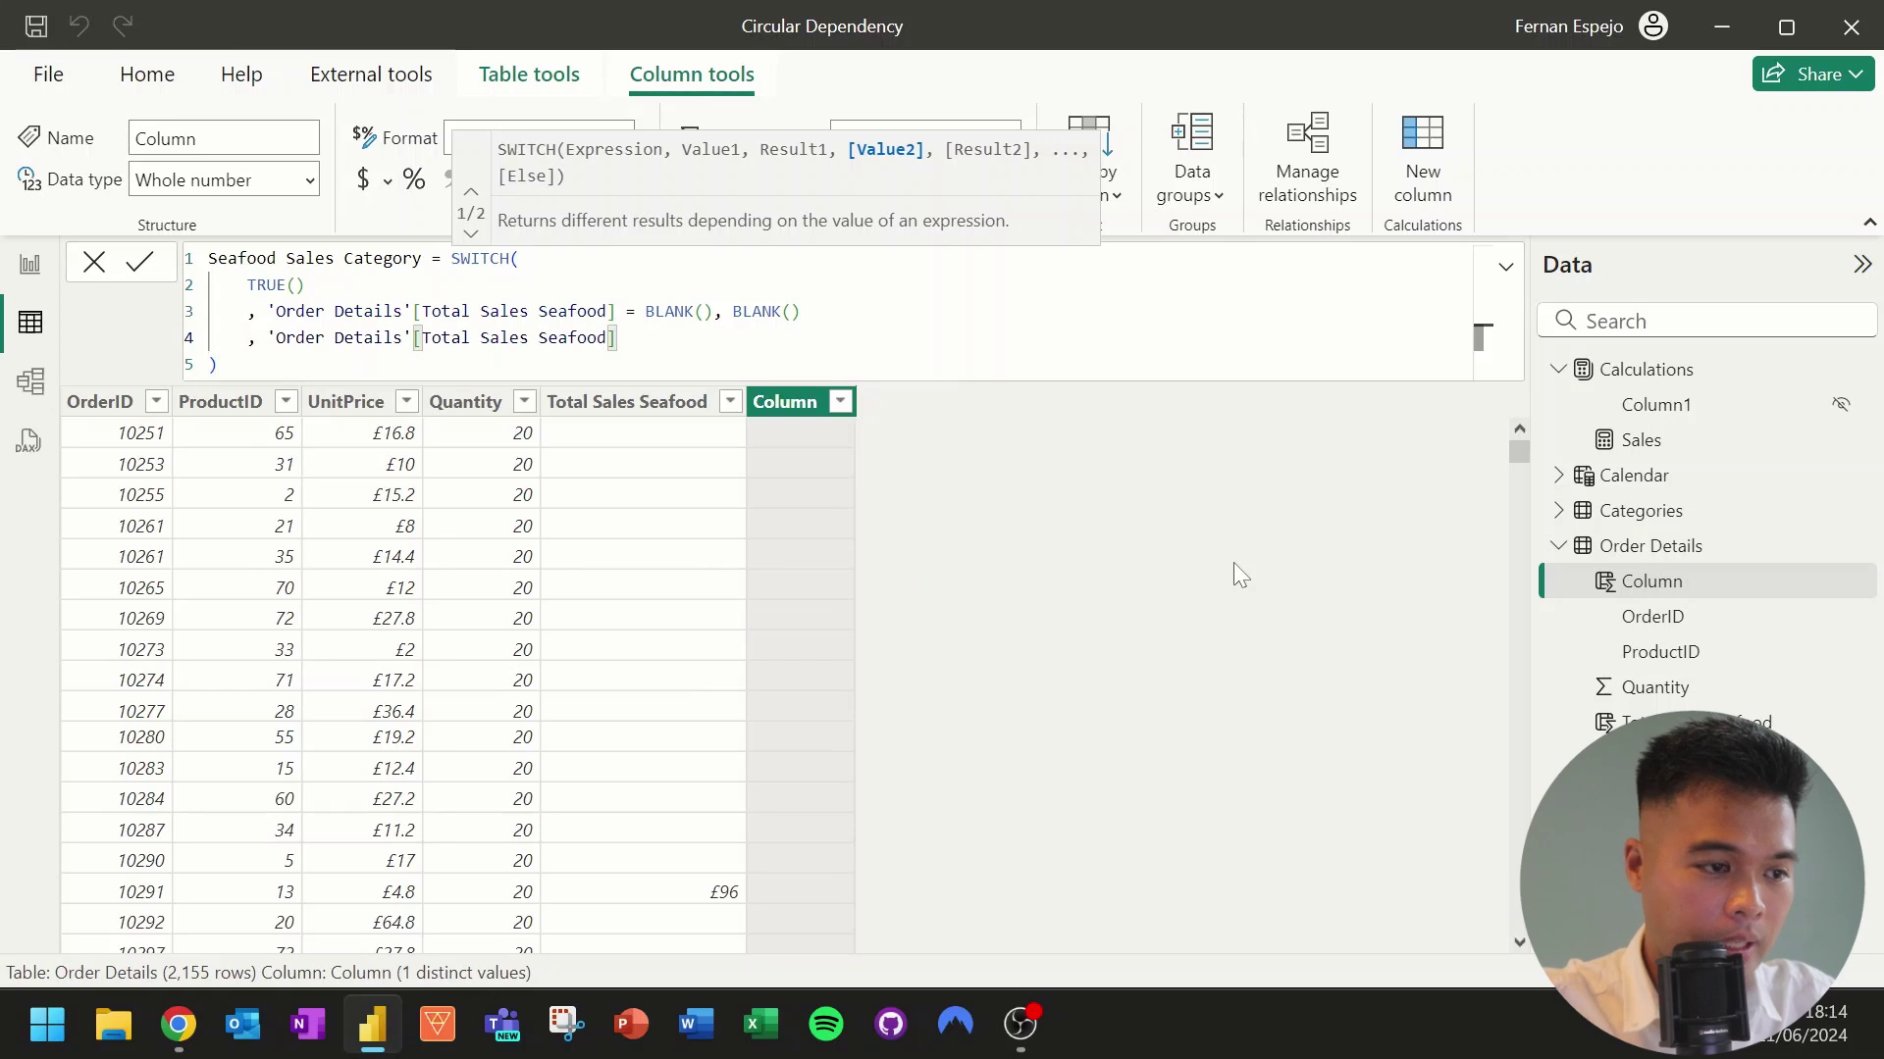
type("< 100")
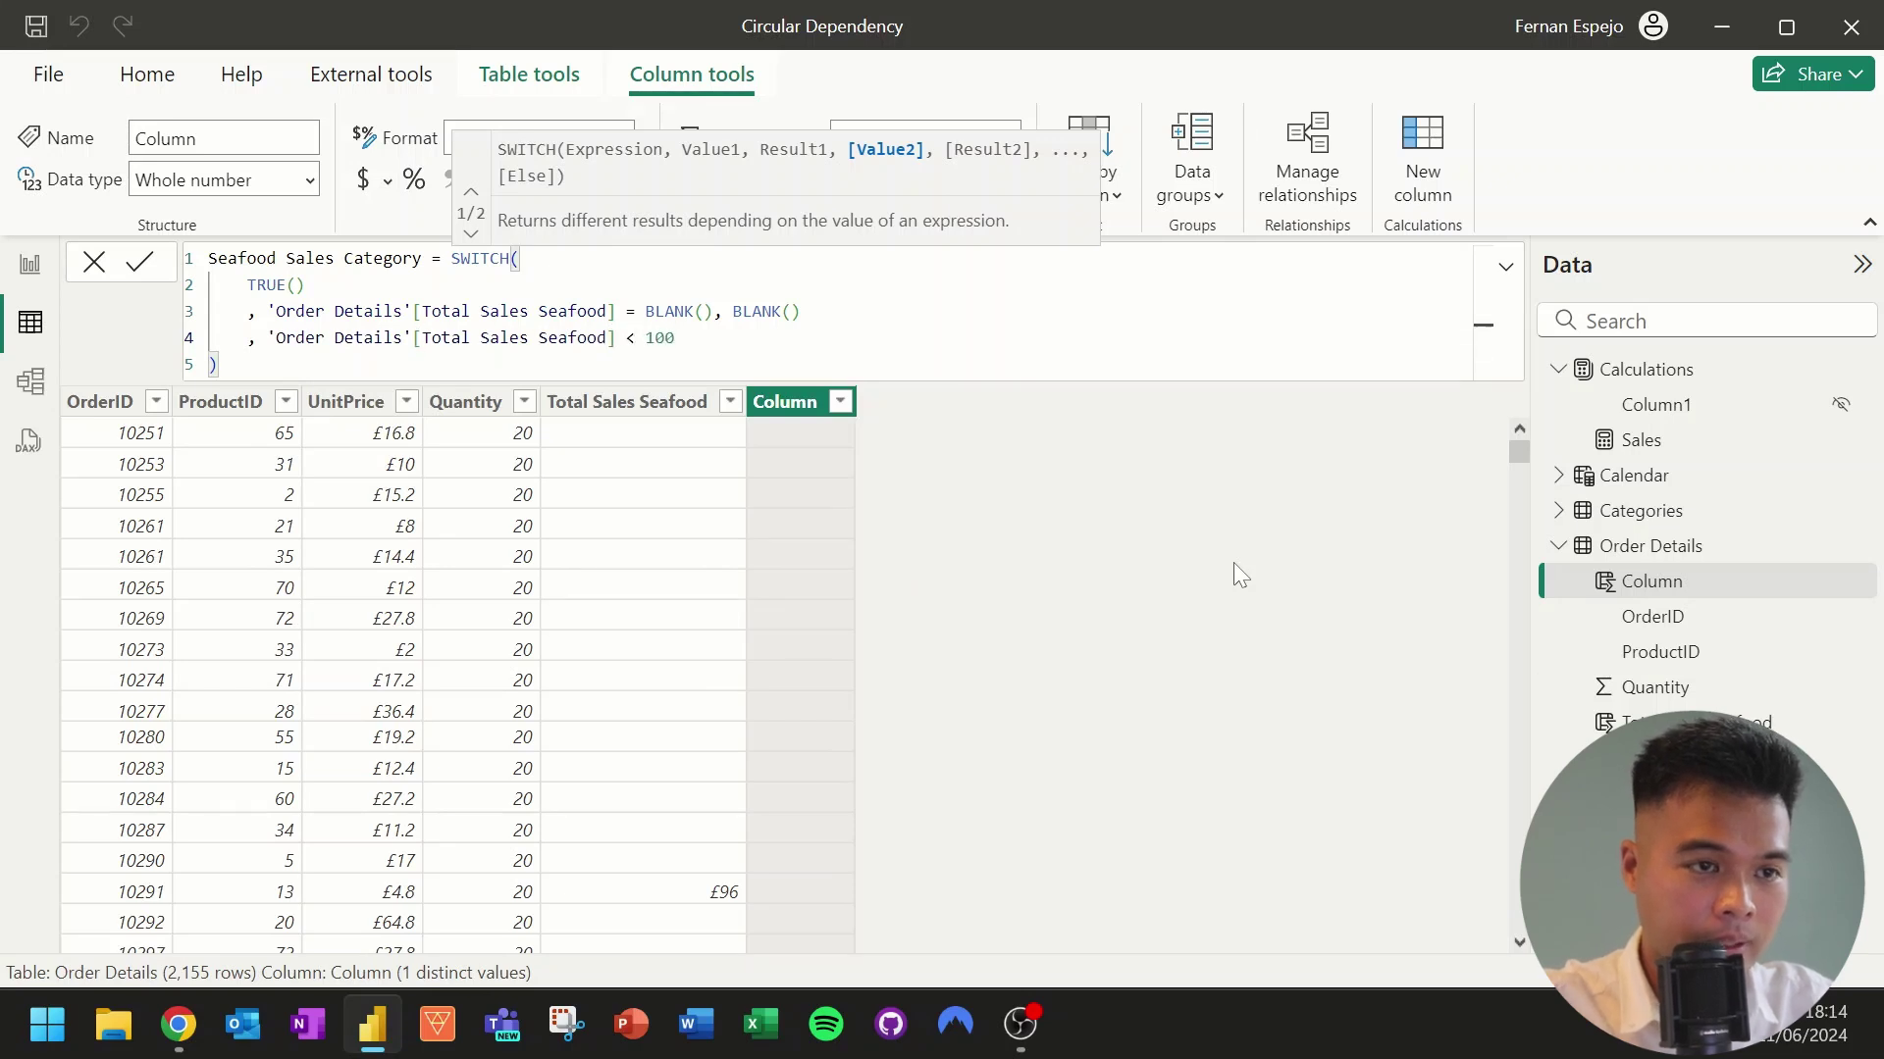
type(", \"Lo")
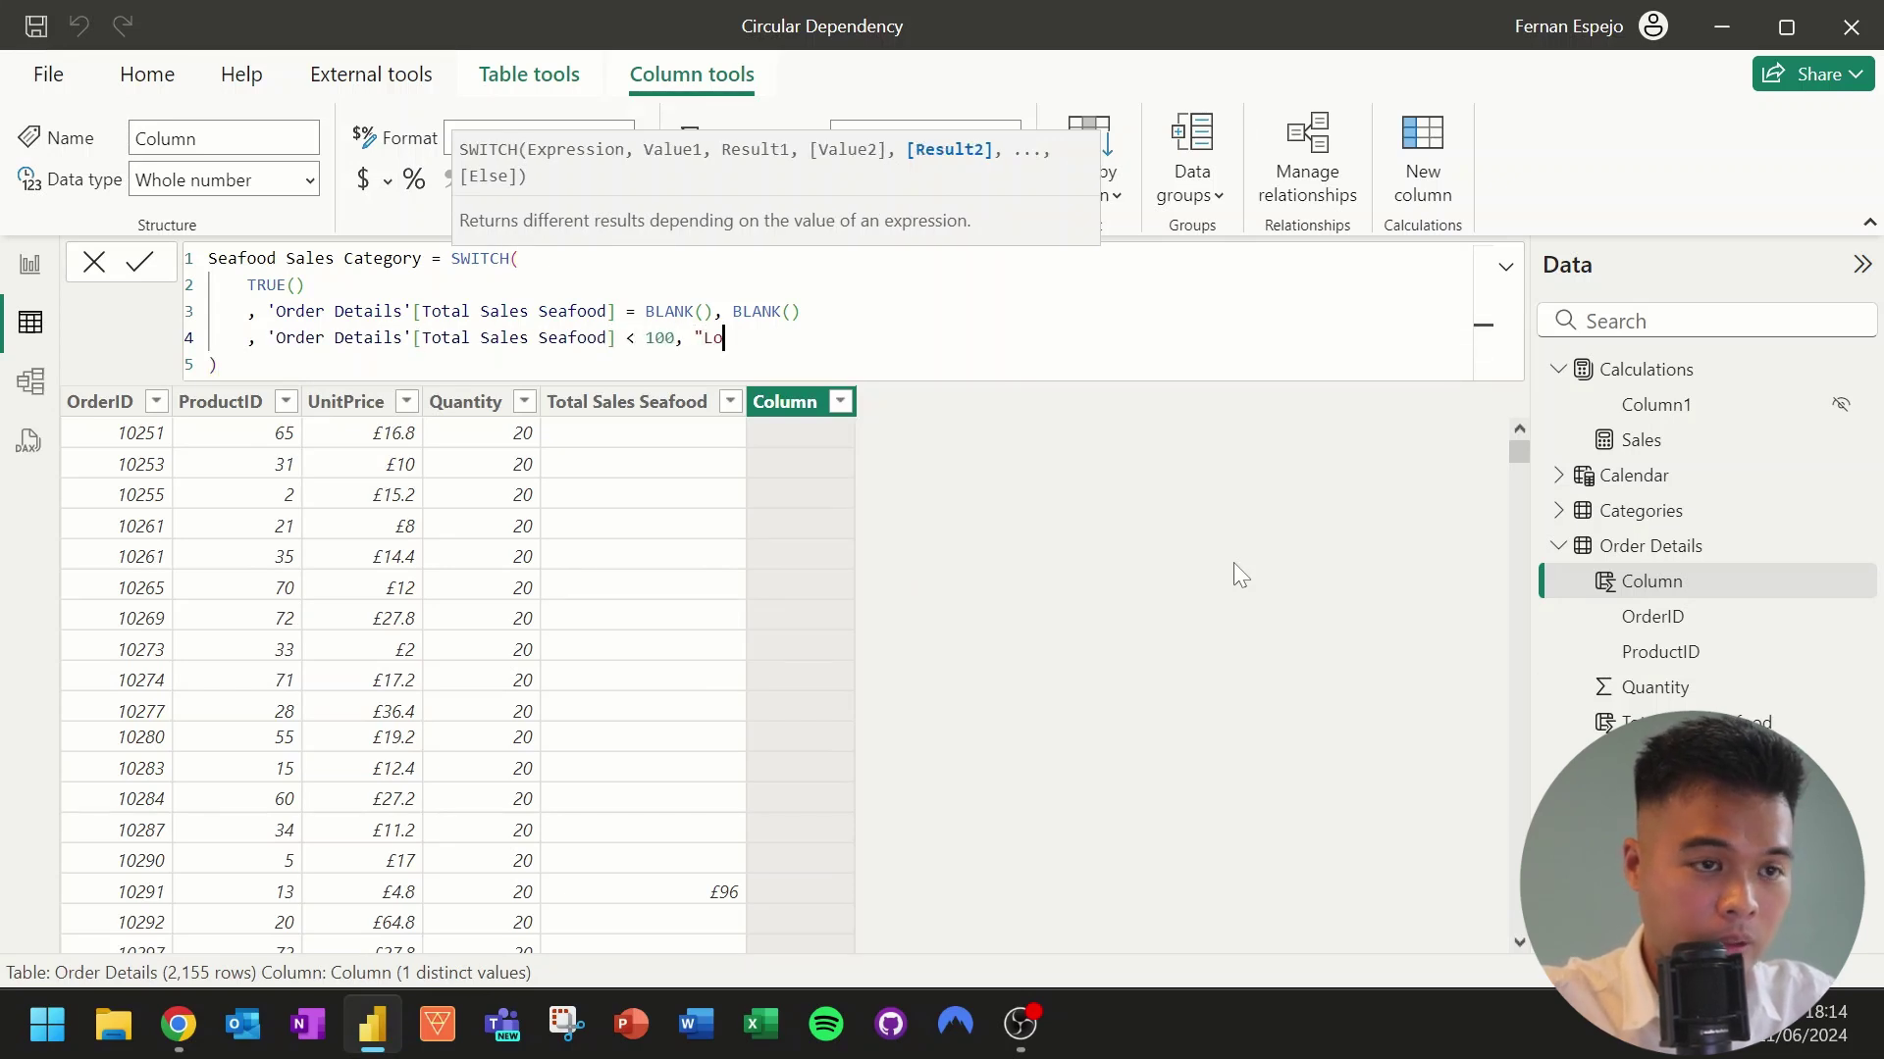
type("w\"")
Add "High" as the SWITCH fallback result on a new line and commit the Seafood Sales Category formula.
key("shift+Return")
type(", ")
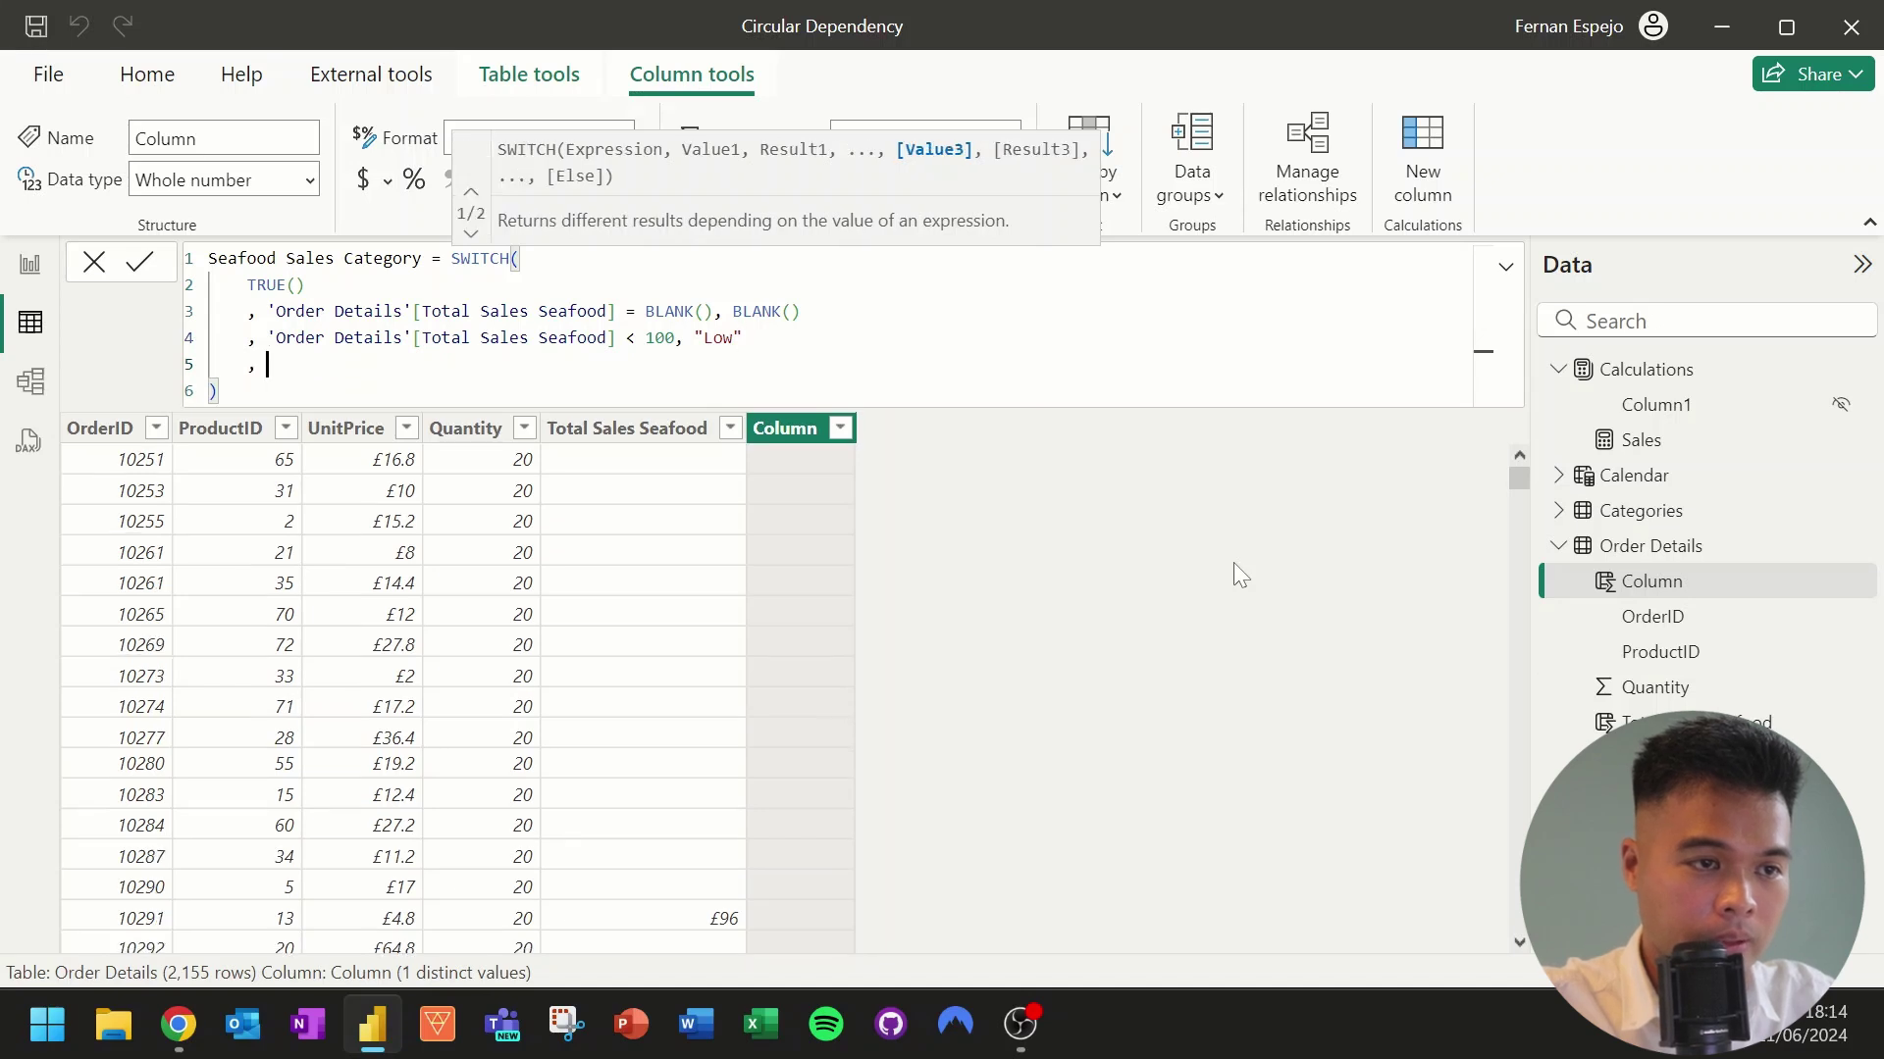
type("\"hIGH\"")
key("BackSpace")
key("BackSpace")
key("BackSpace")
key("BackSpace")
key("BackSpace")
type("High\"")
key("Return")
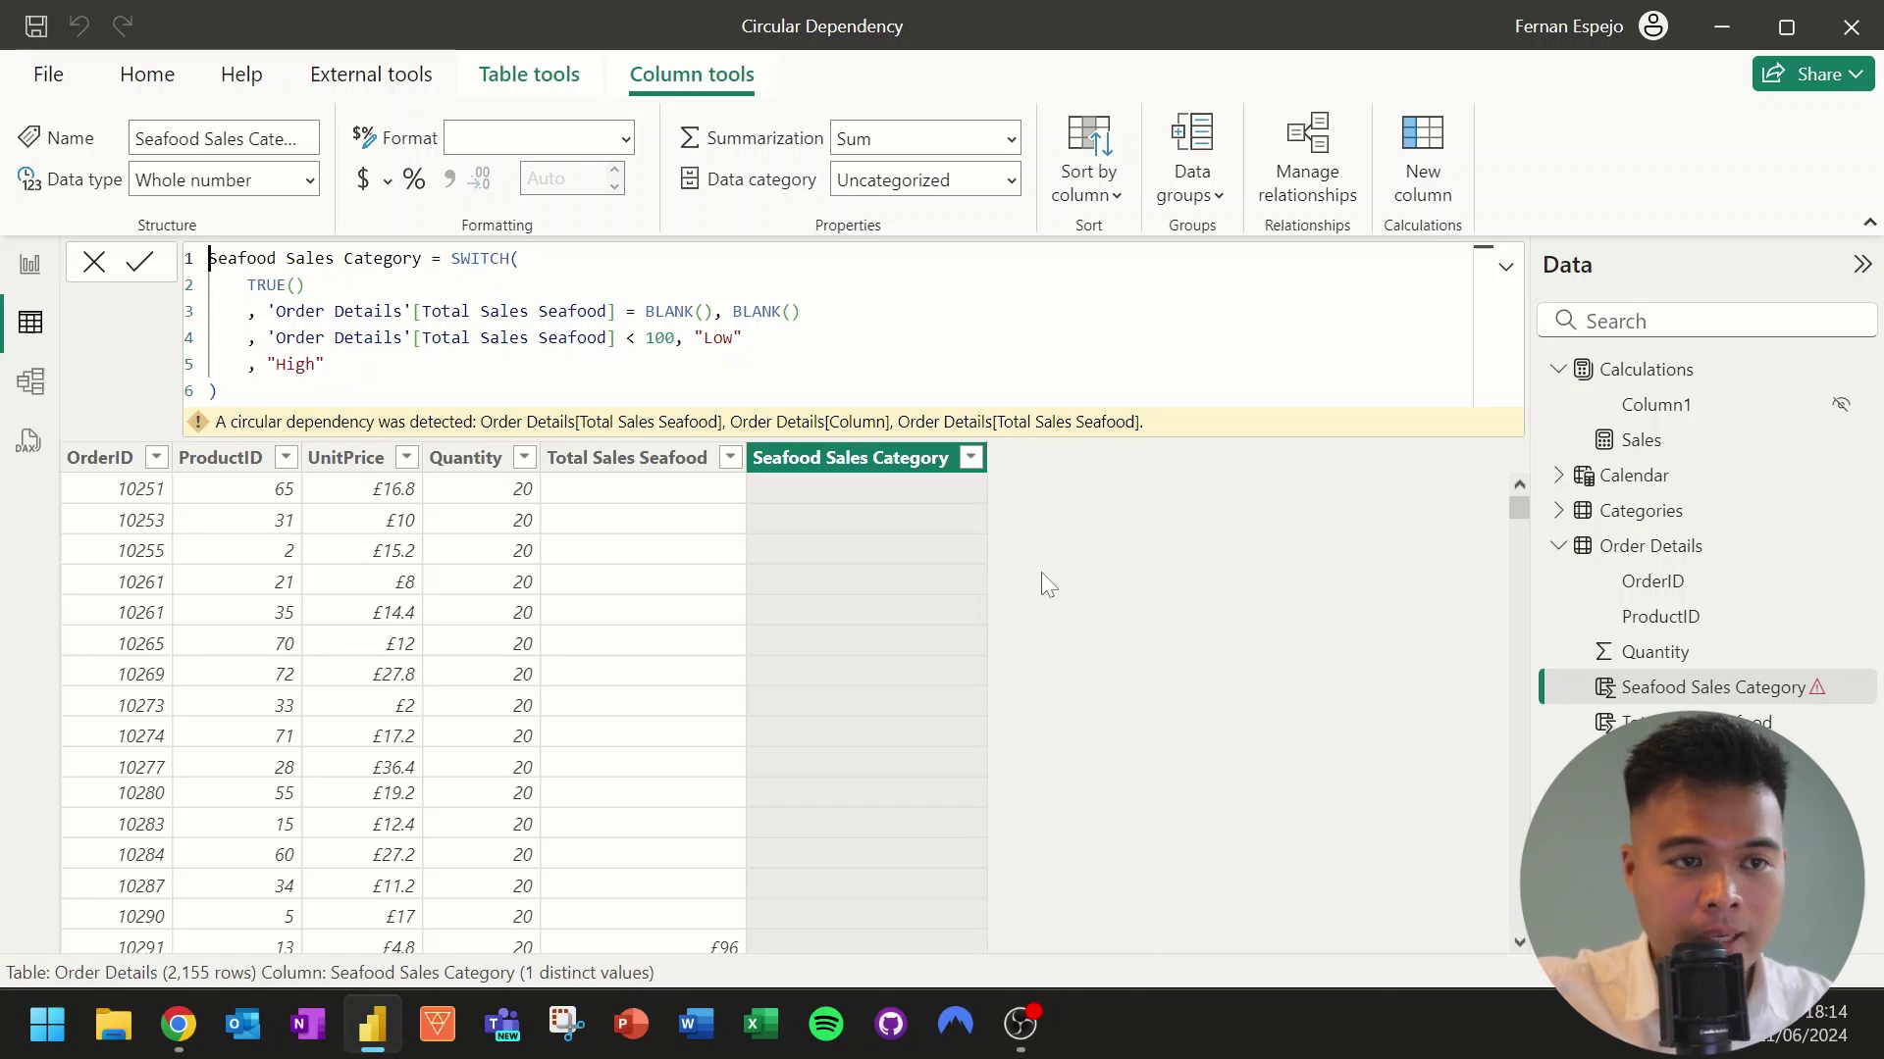
Add REMOVEFILTERS('Order Details'[Seafood Sales Category]) as another filter argument in the Total Sales Seafood CALCULATE formula and commit it.
left_click(676, 470)
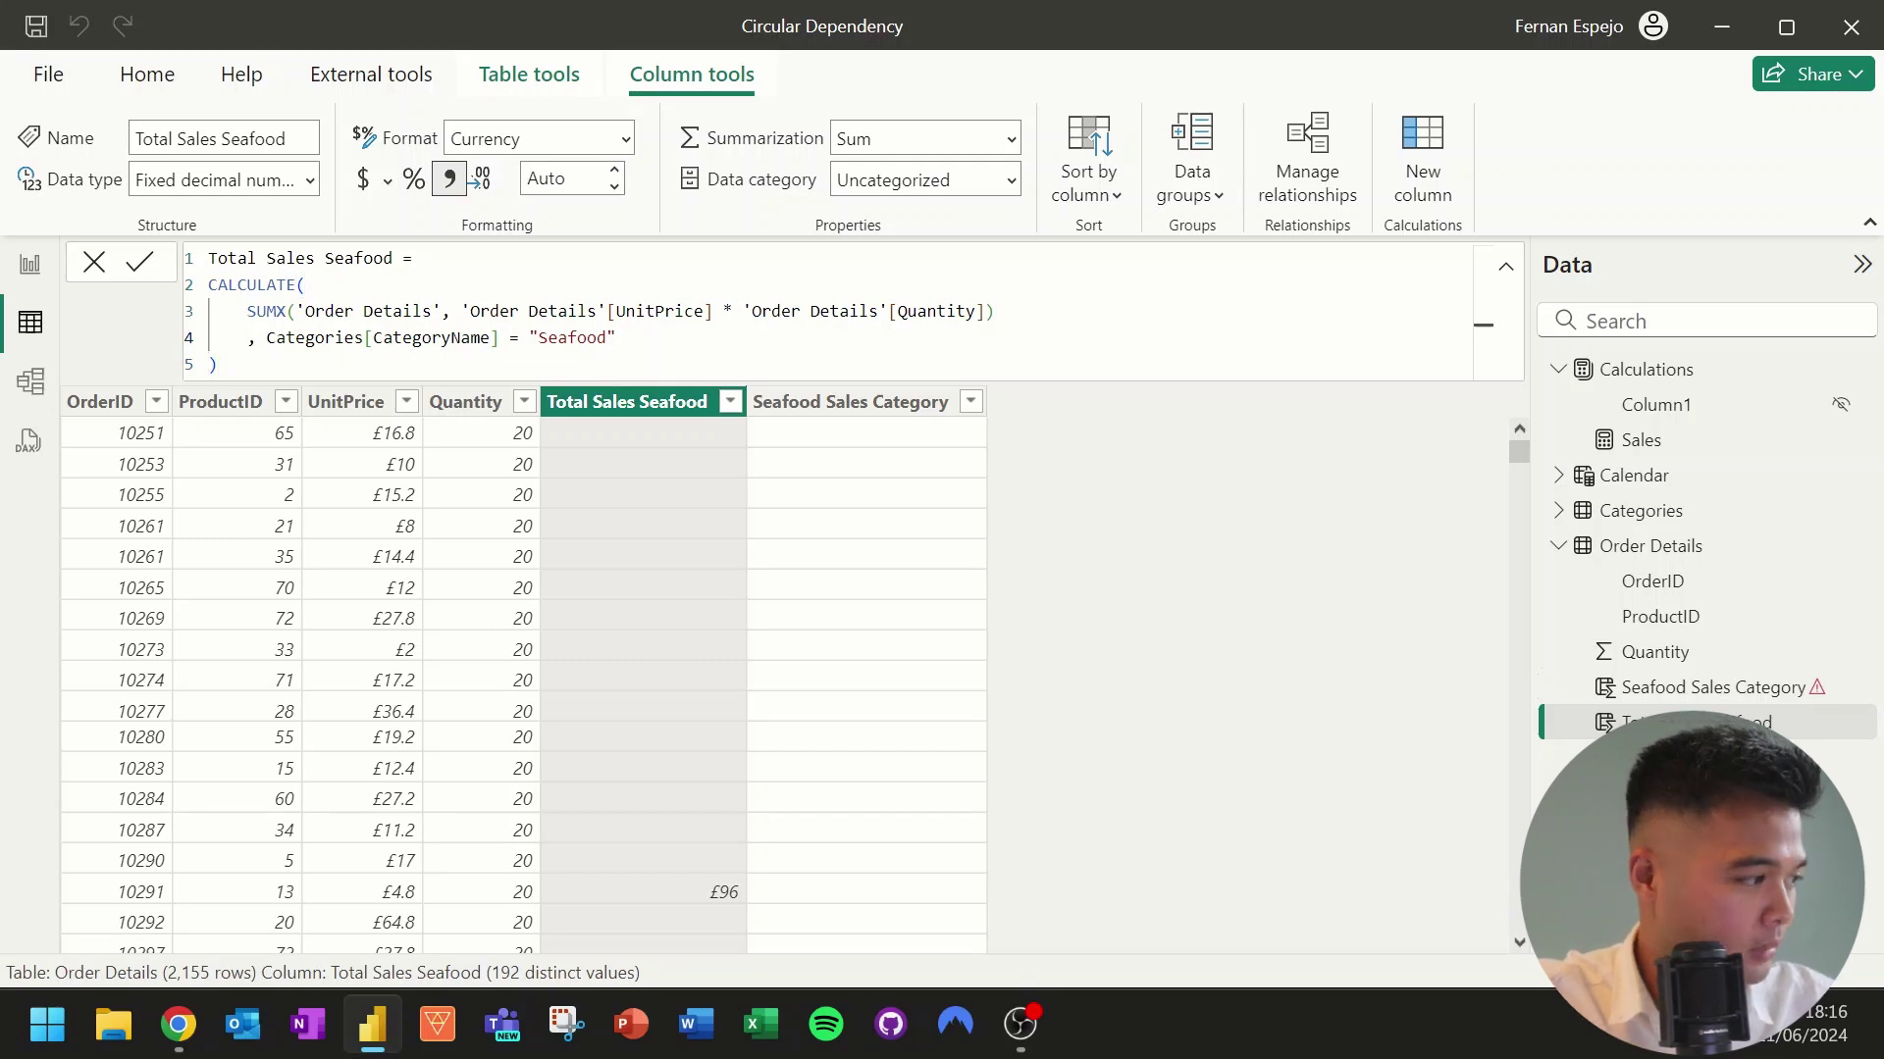
key("Return")
type(", ")
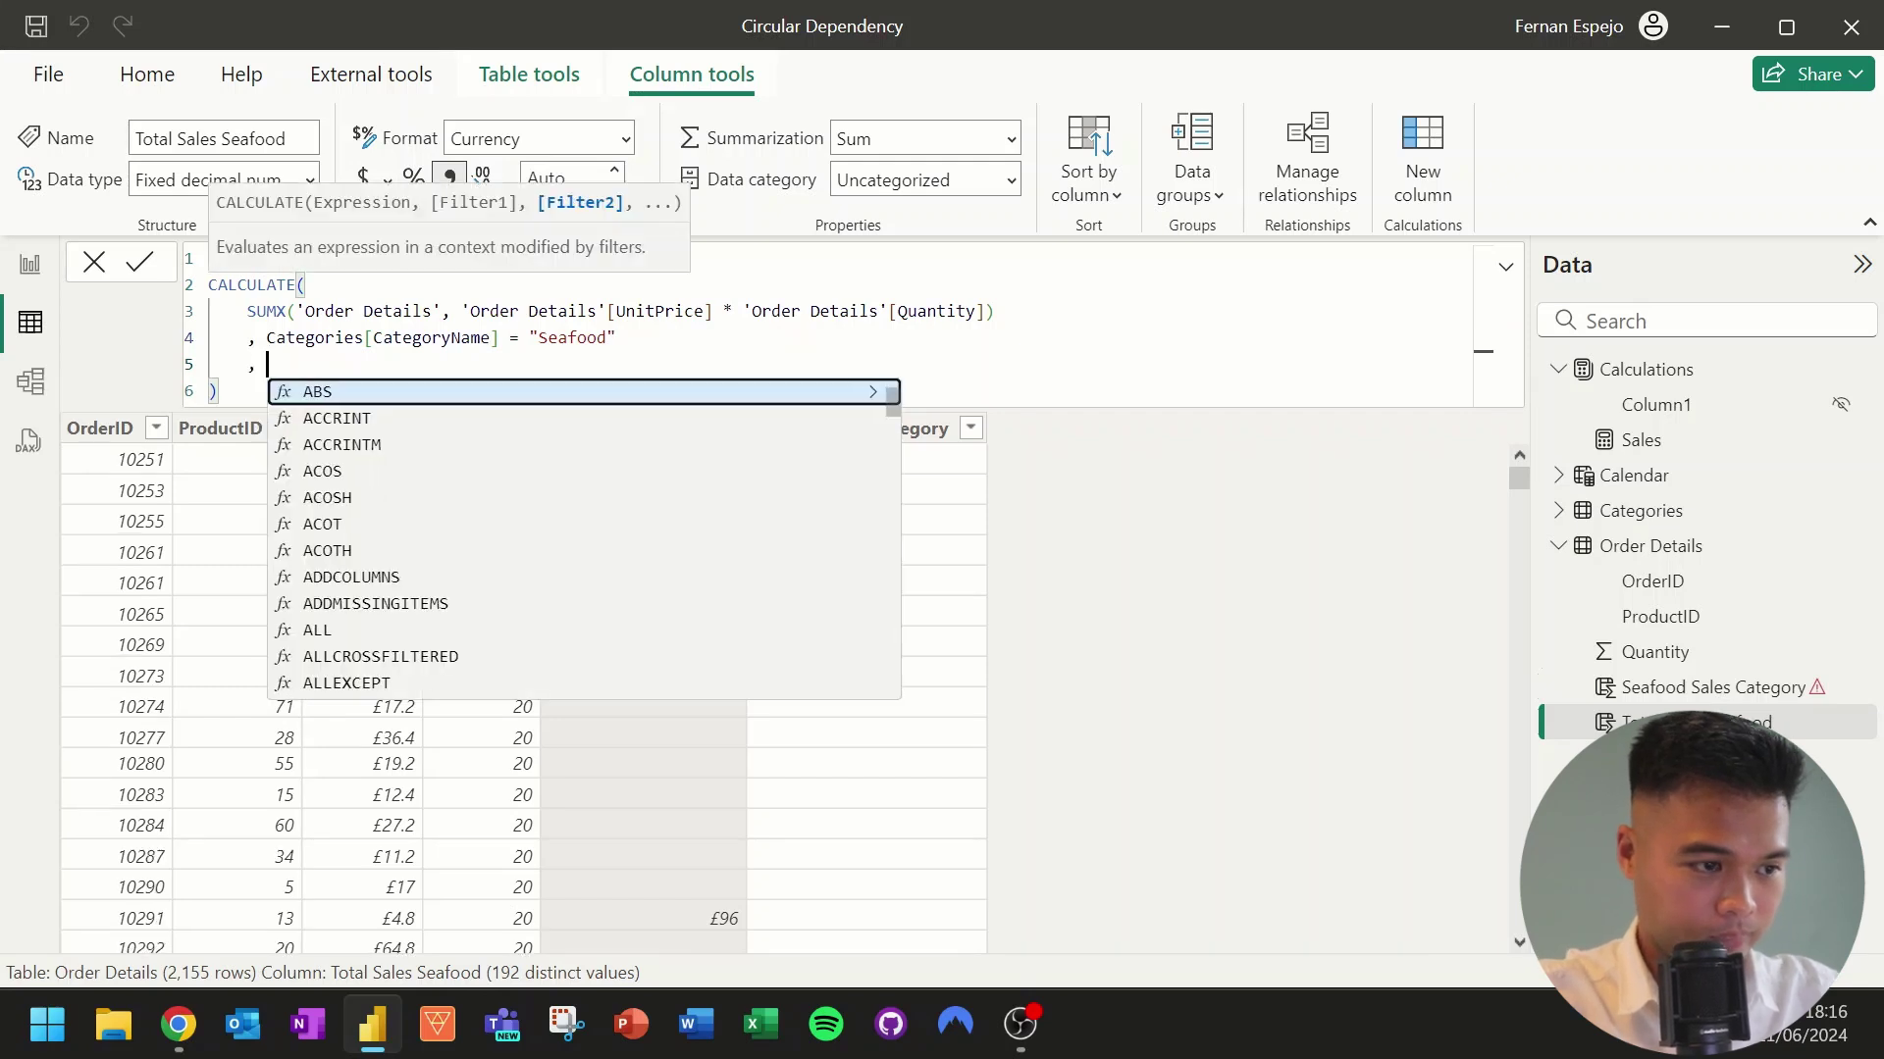
type("REMOVE")
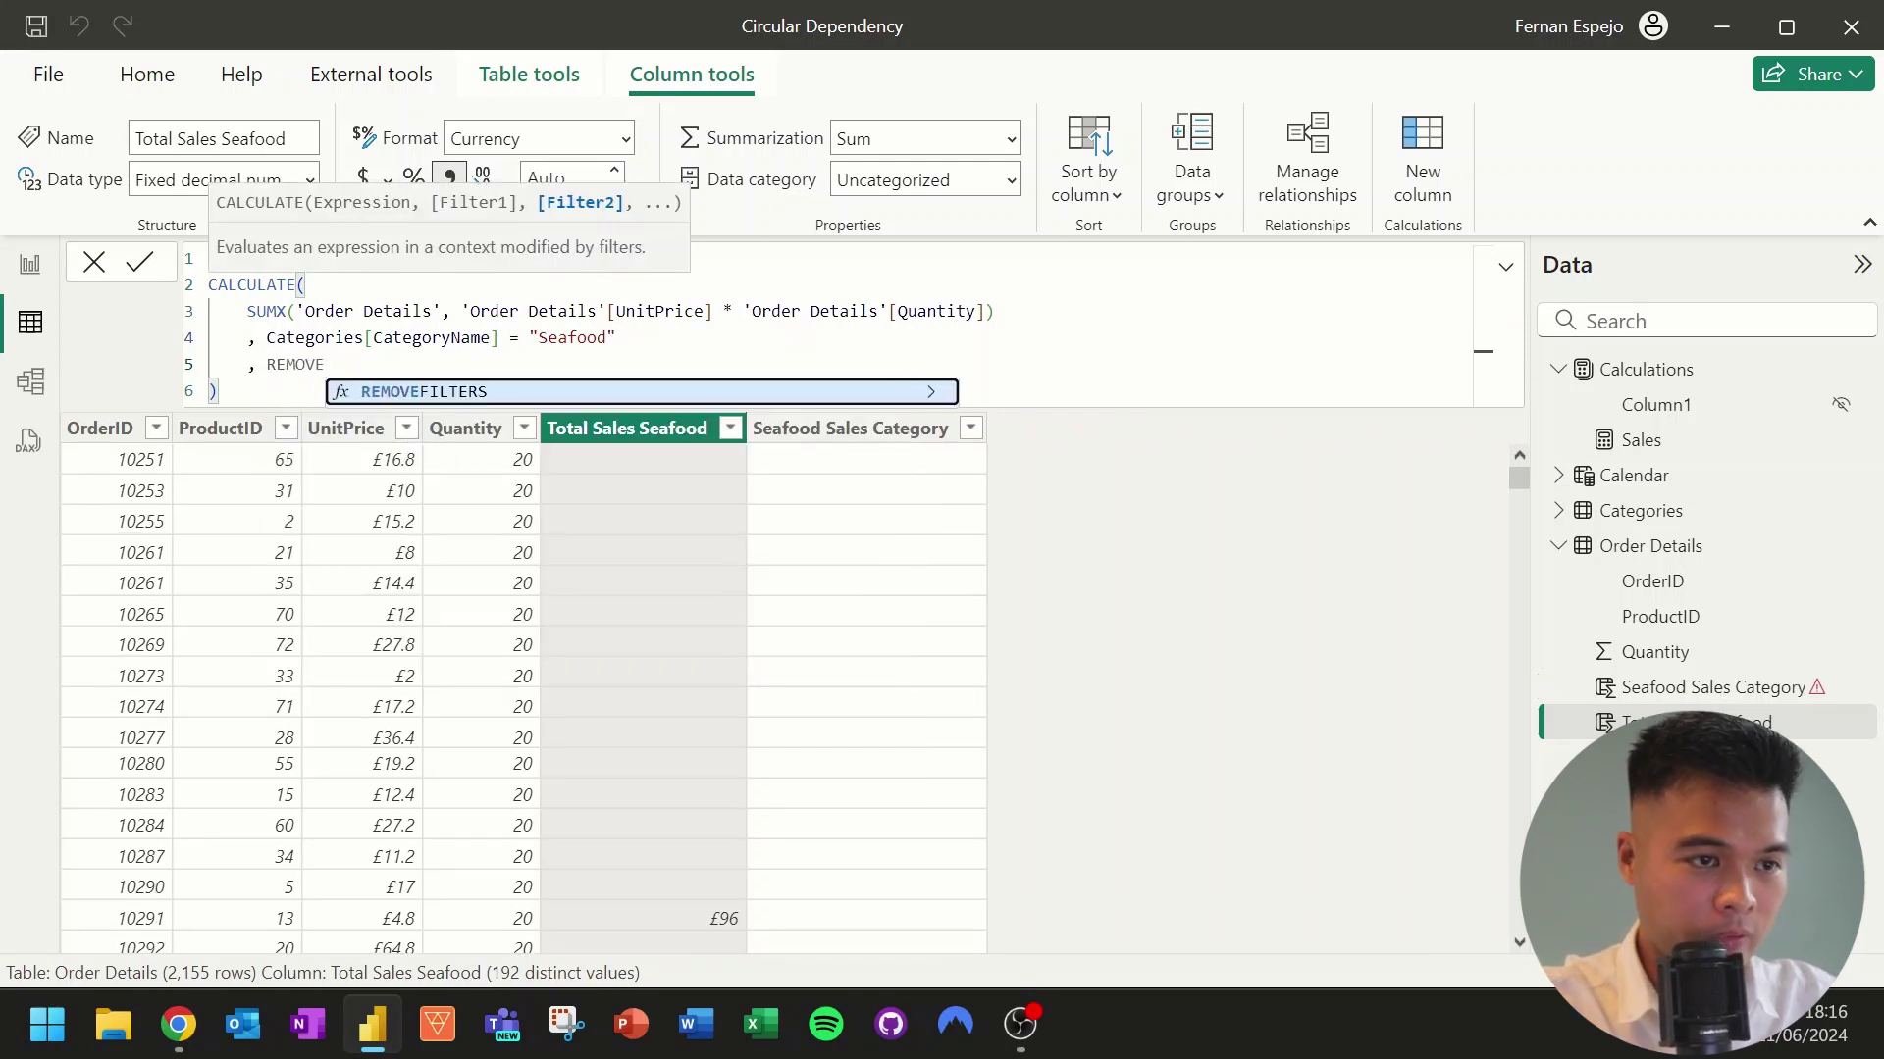
key("Tab")
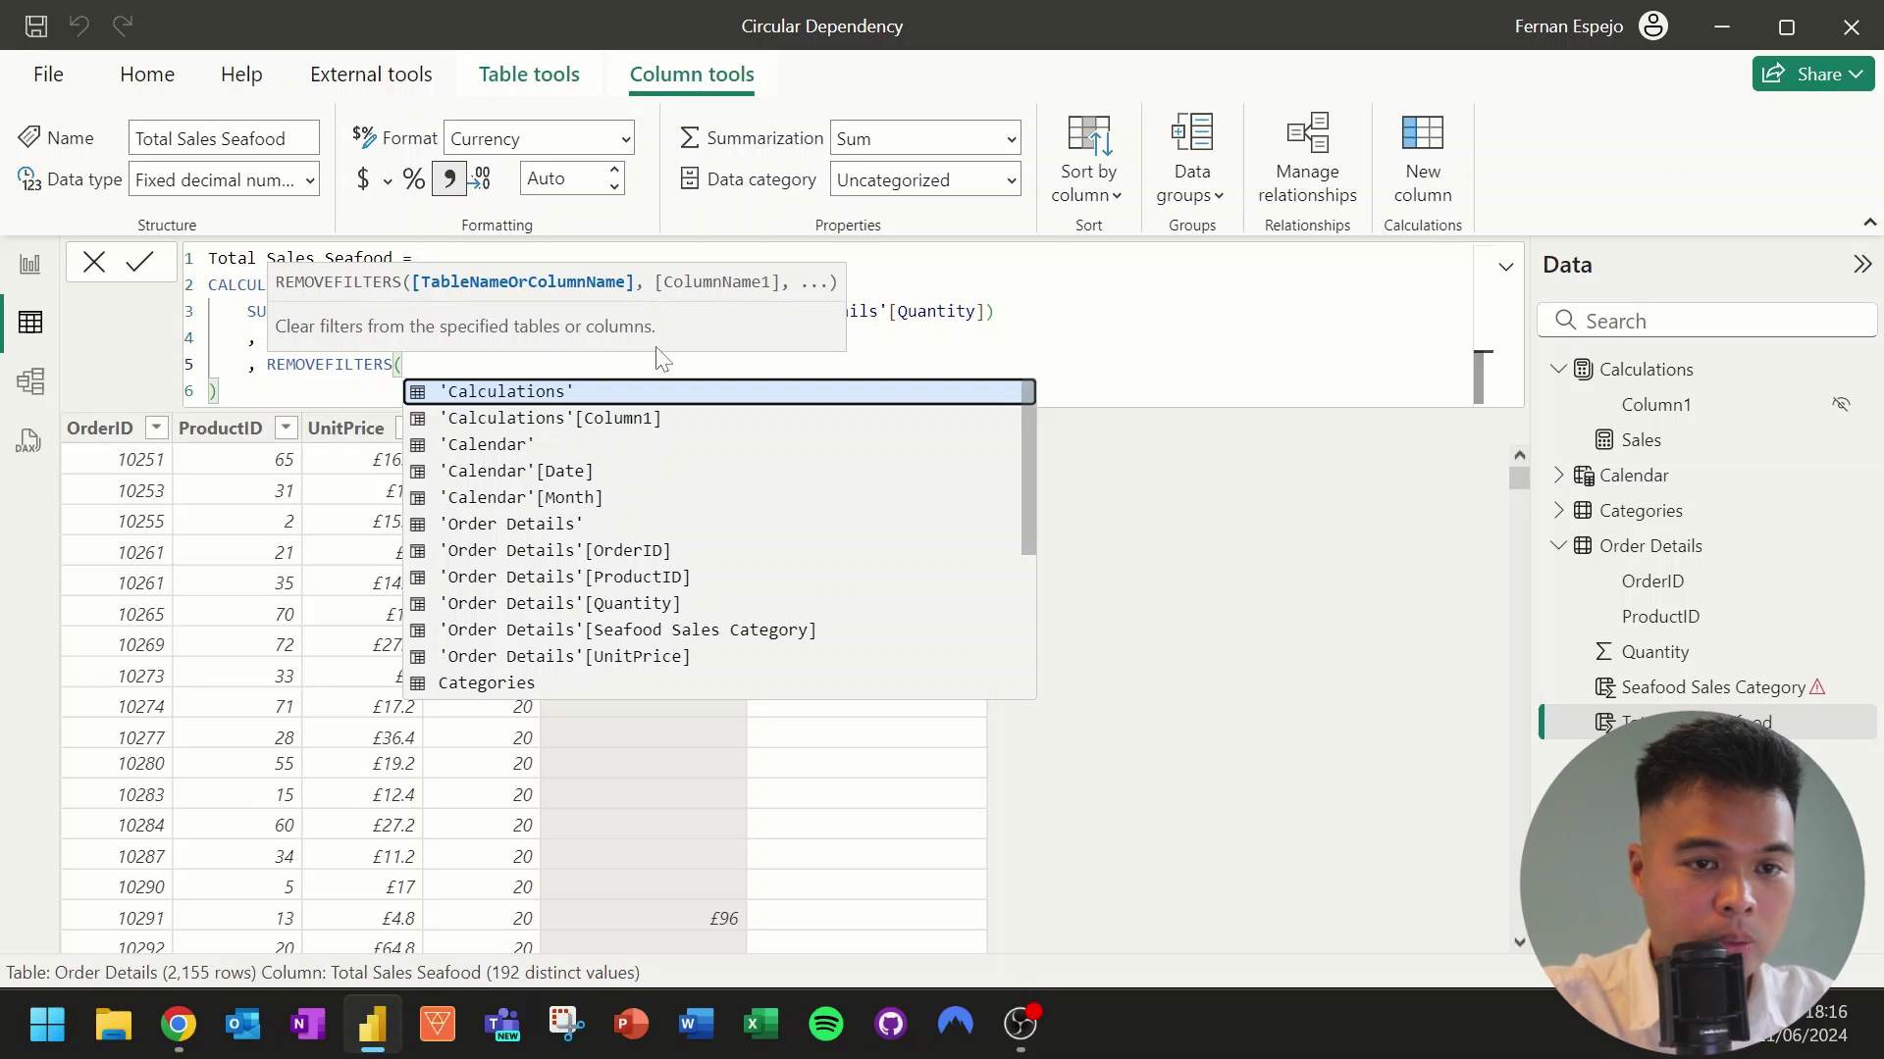
type("seafood")
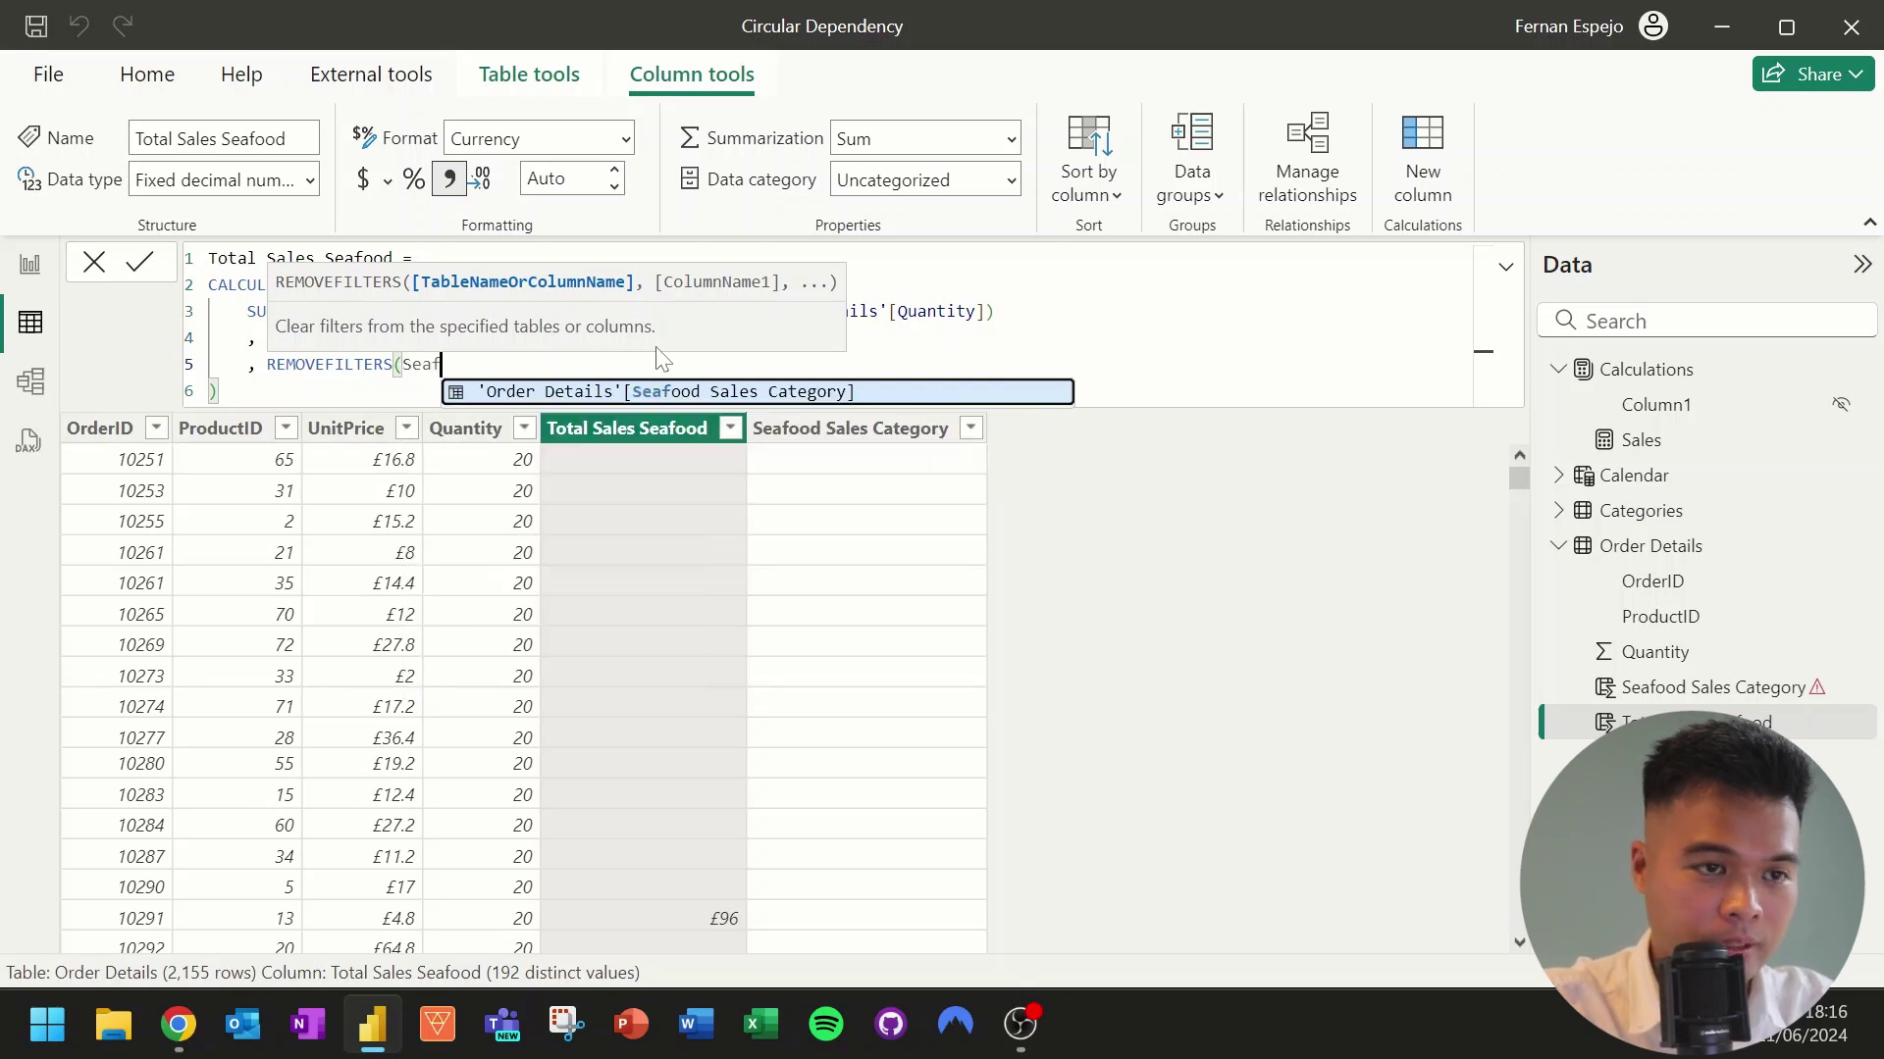
key("Tab")
type(")")
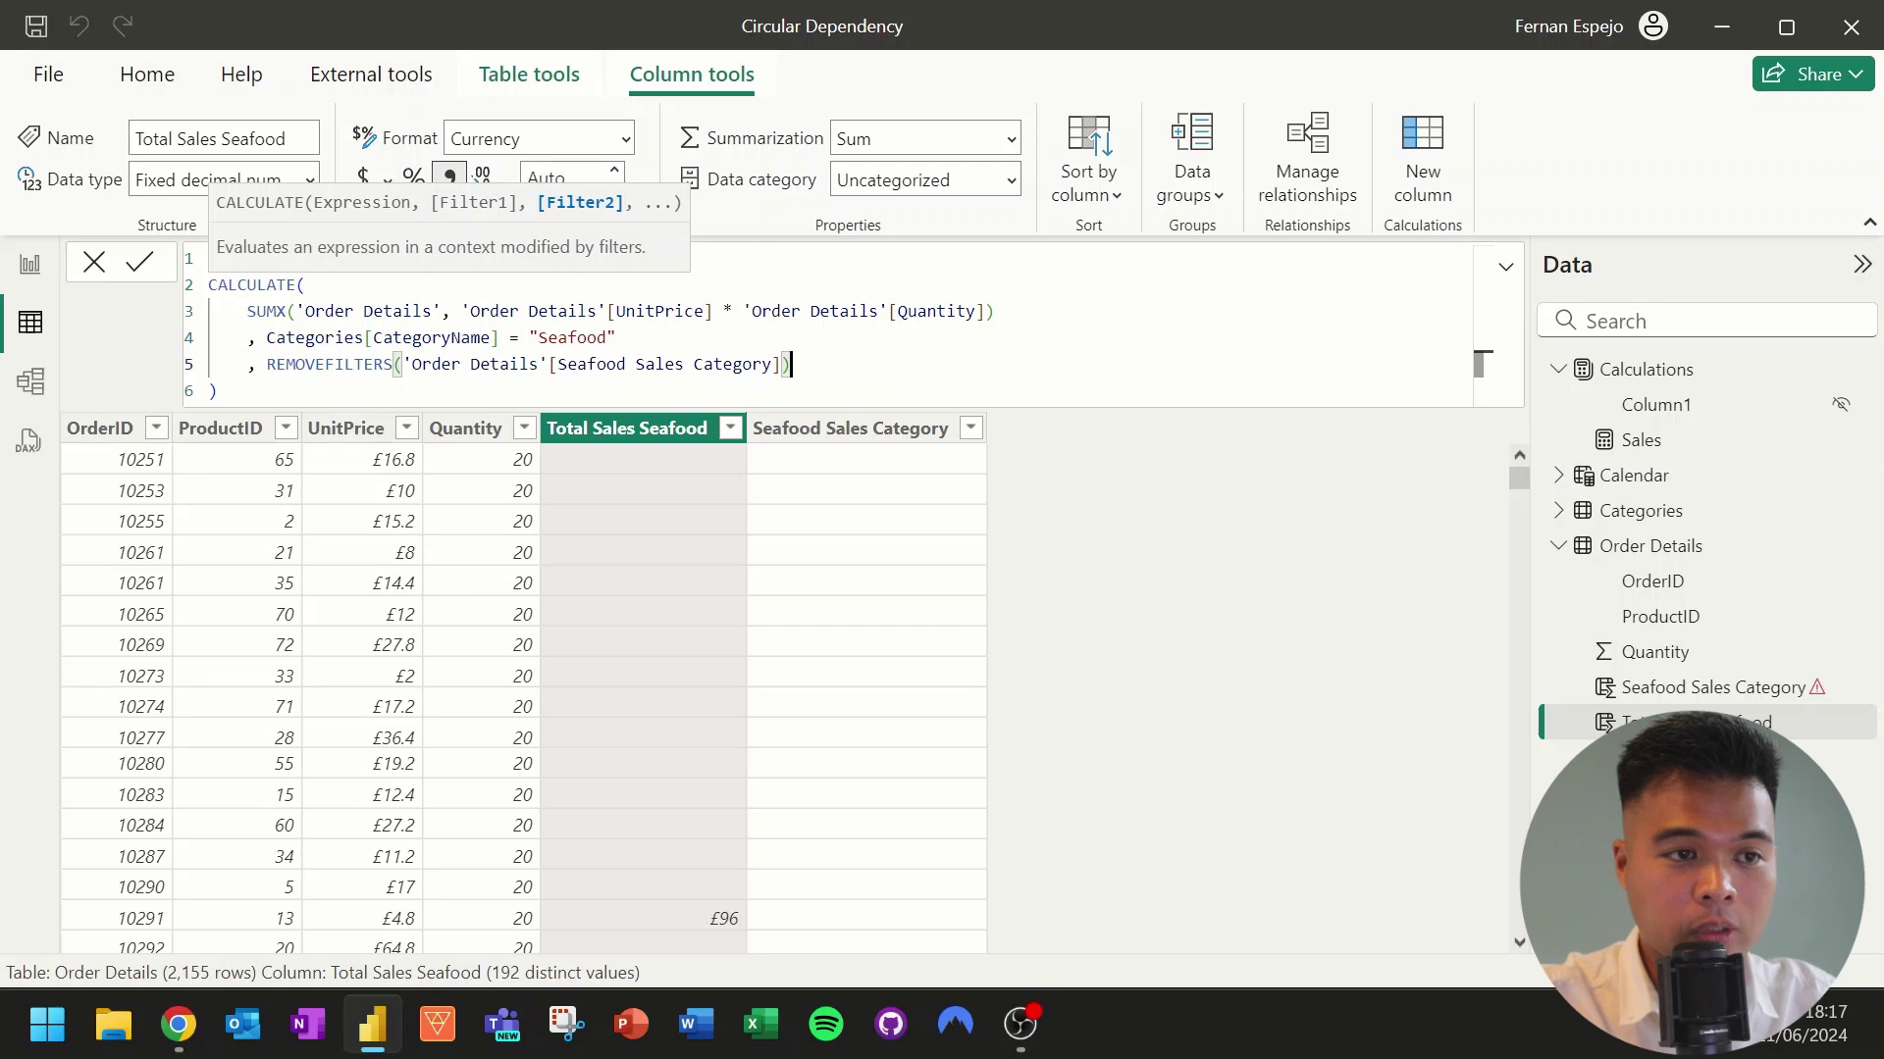
key("Return")
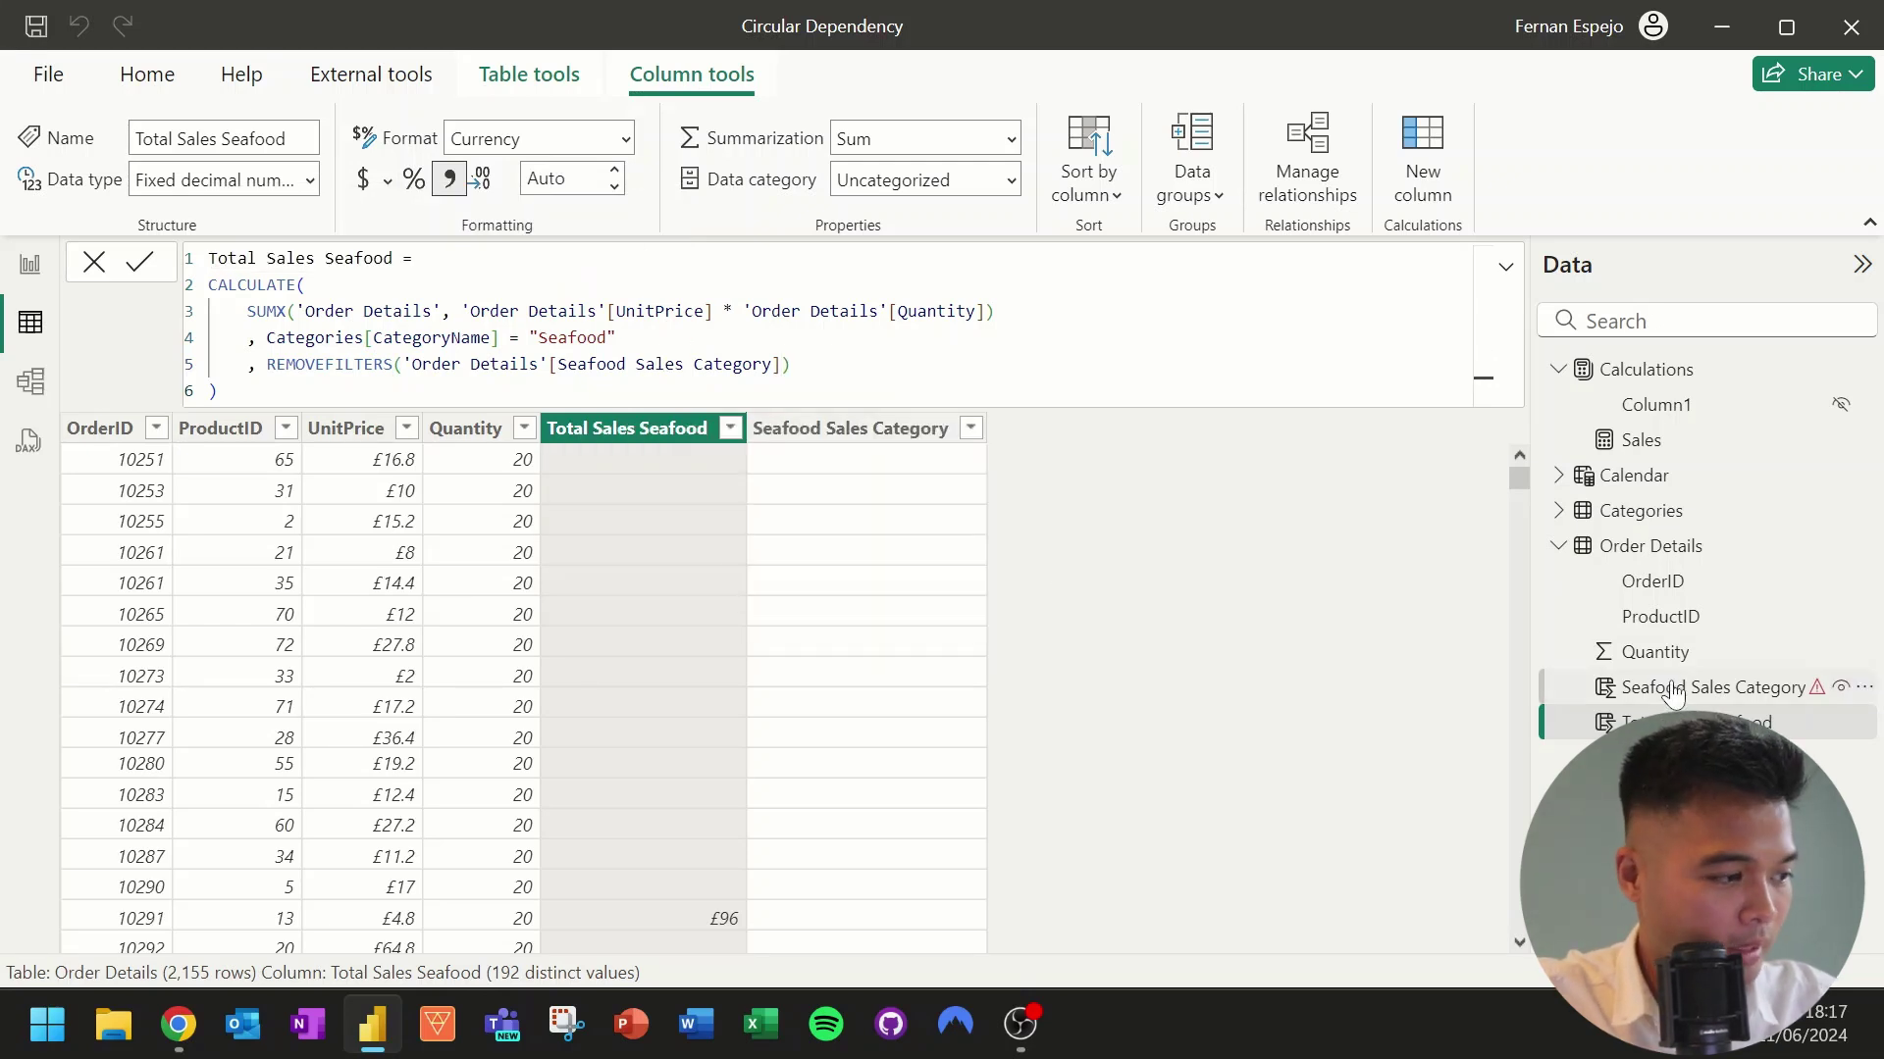
Recommit the unchanged Seafood Sales Category formula and check the column's values against Total Sales Seafood in the table rows.
left_click(1712, 687)
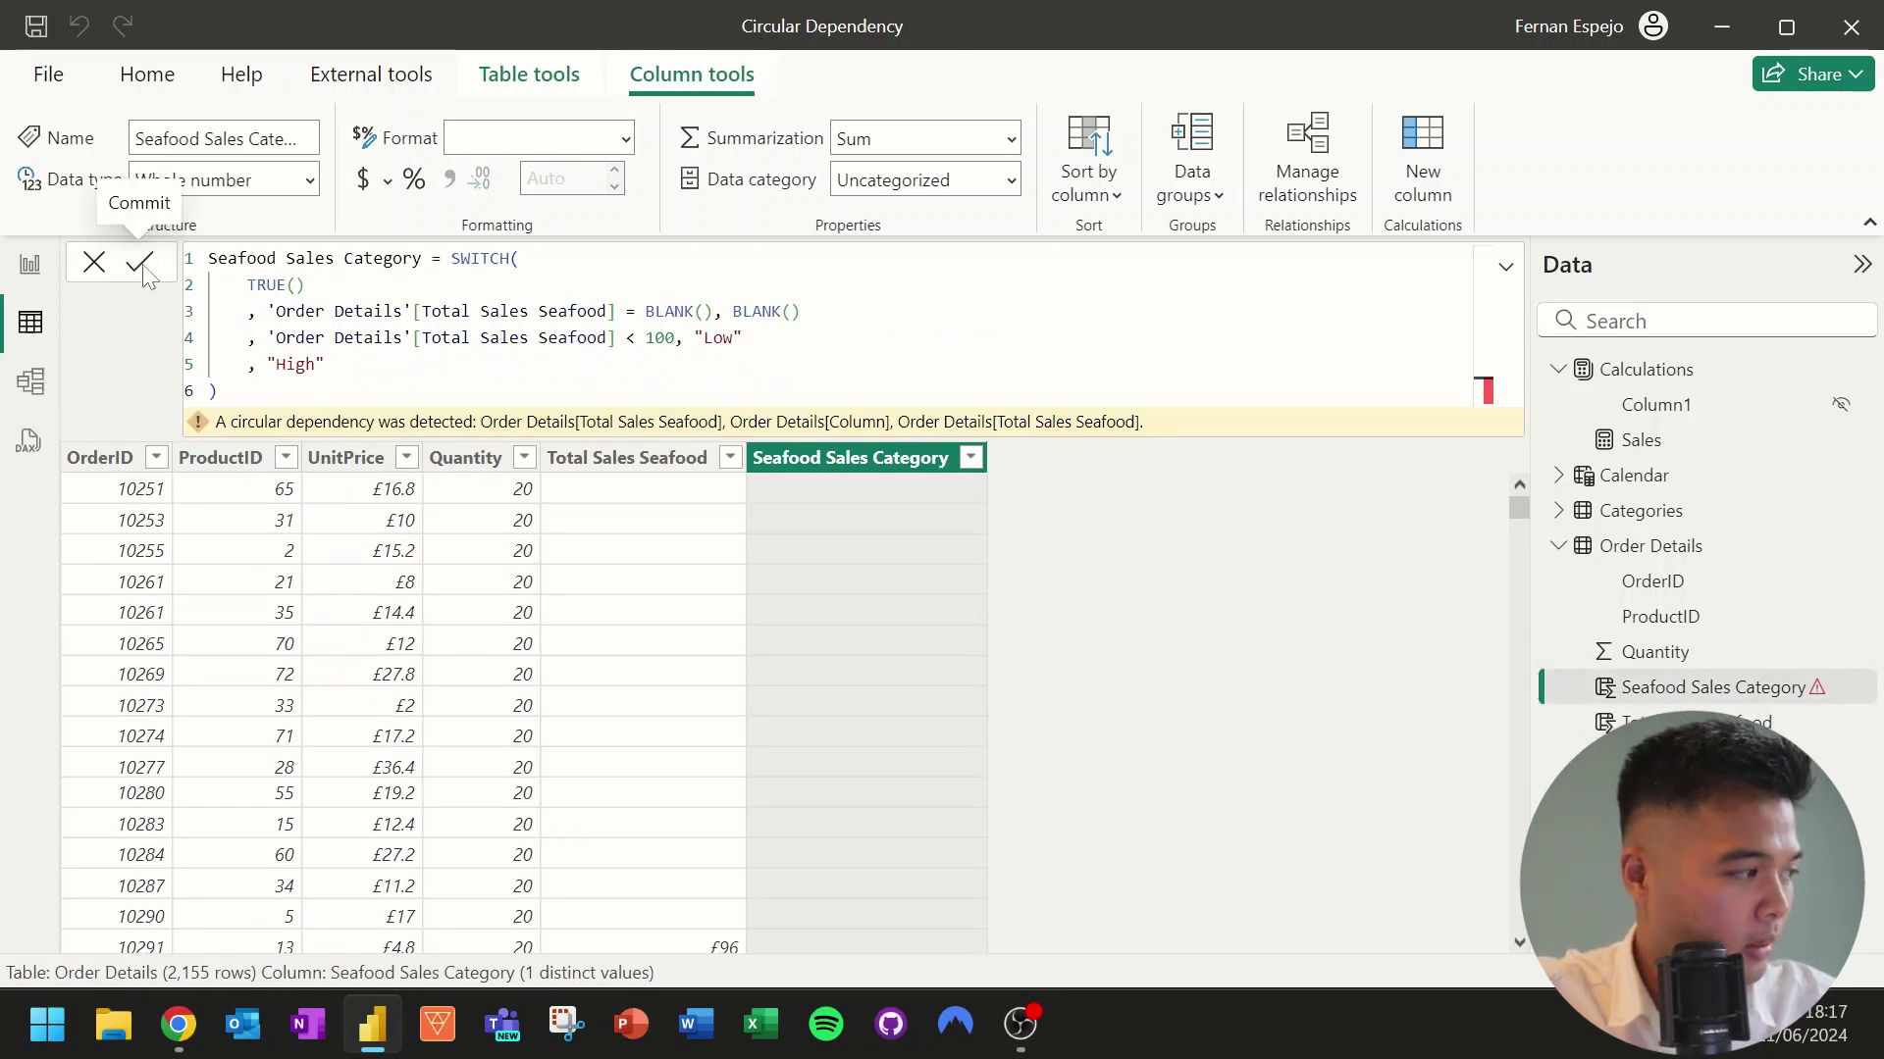
left_click(324, 364)
key("Return")
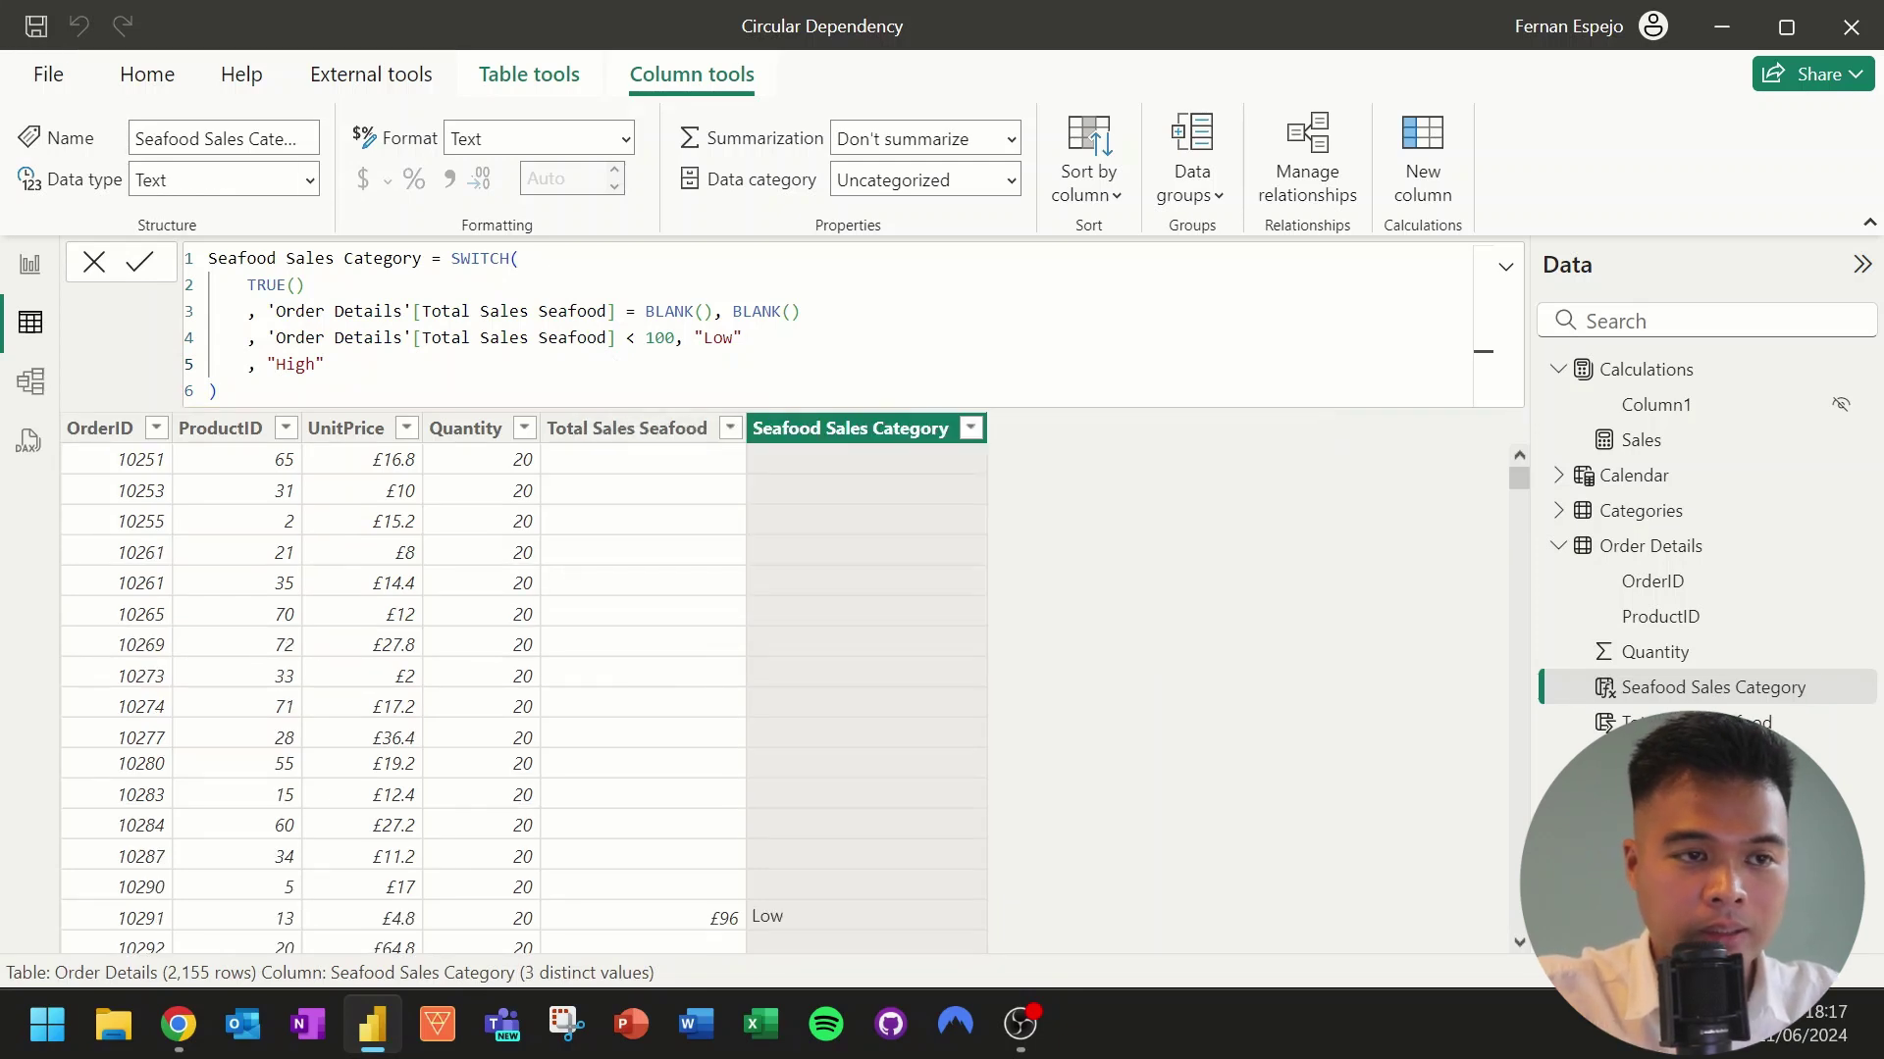
scroll(866, 599, "down", 6)
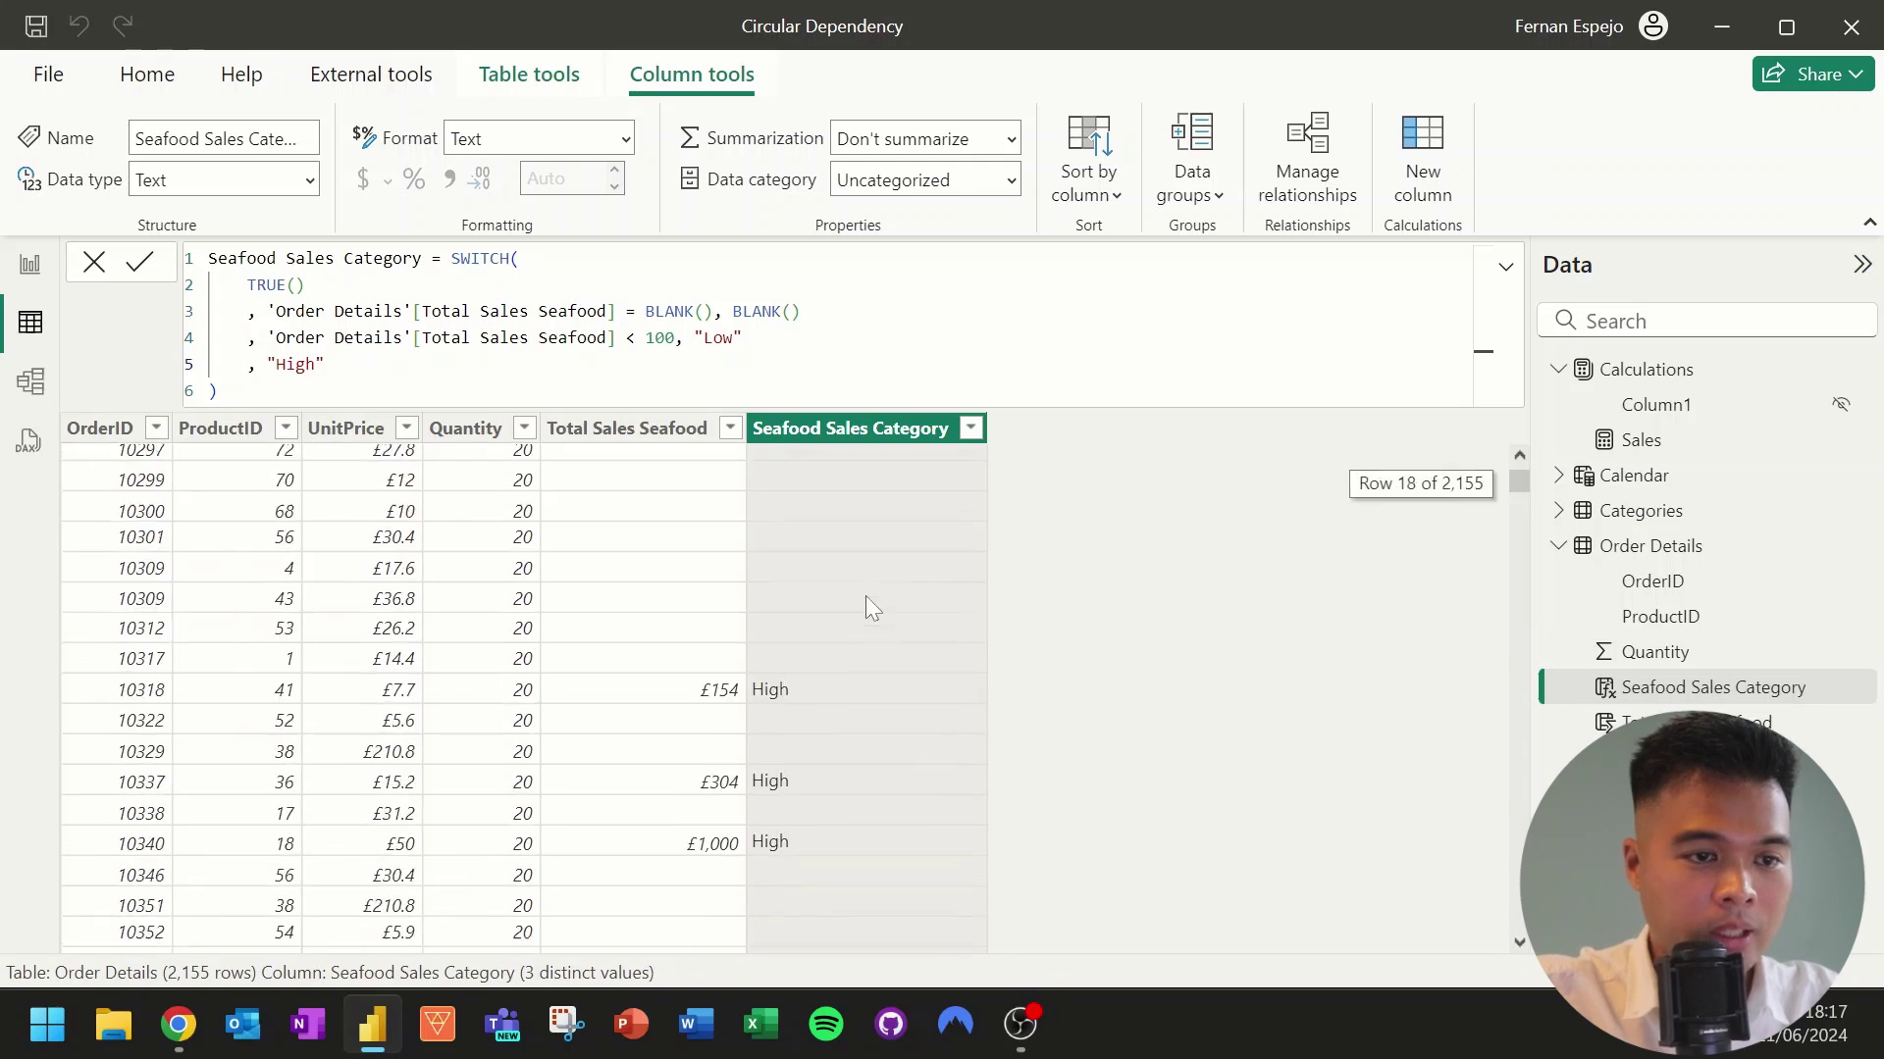
scroll(866, 599, "down", 5)
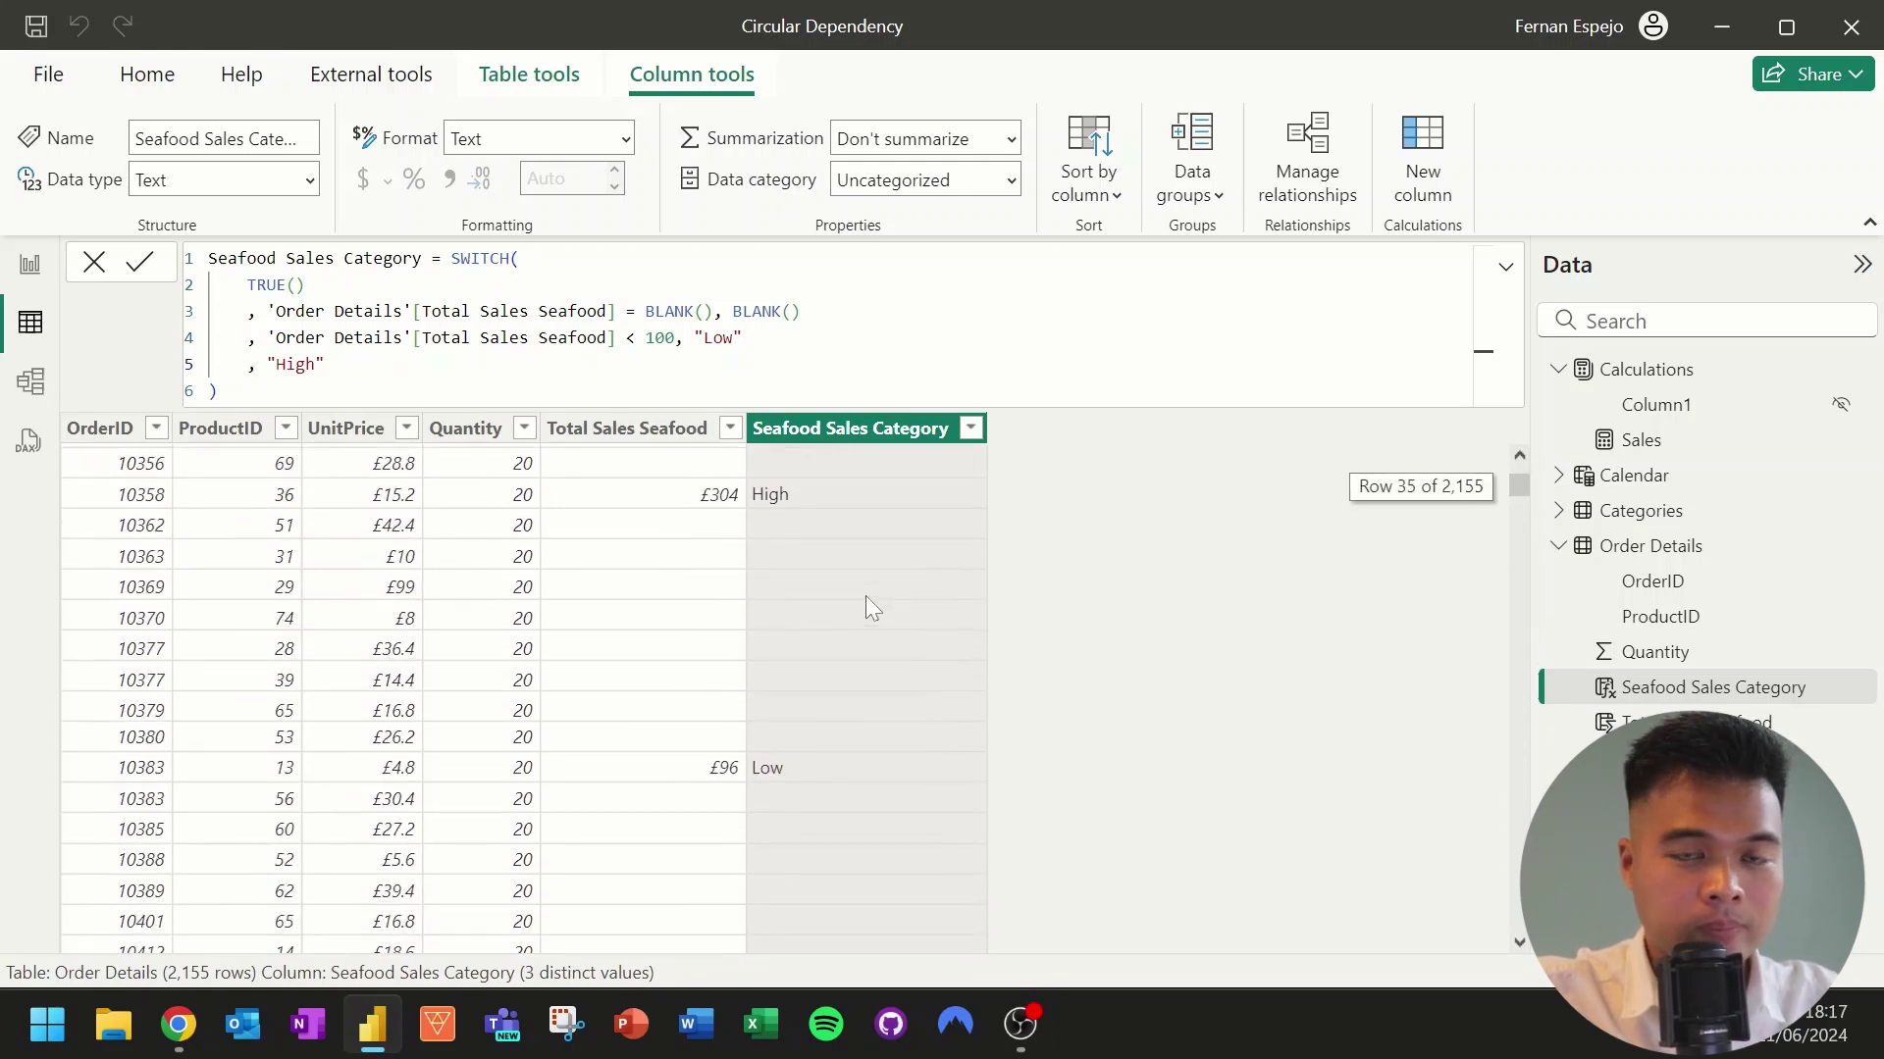
scroll(867, 598, "up", 9)
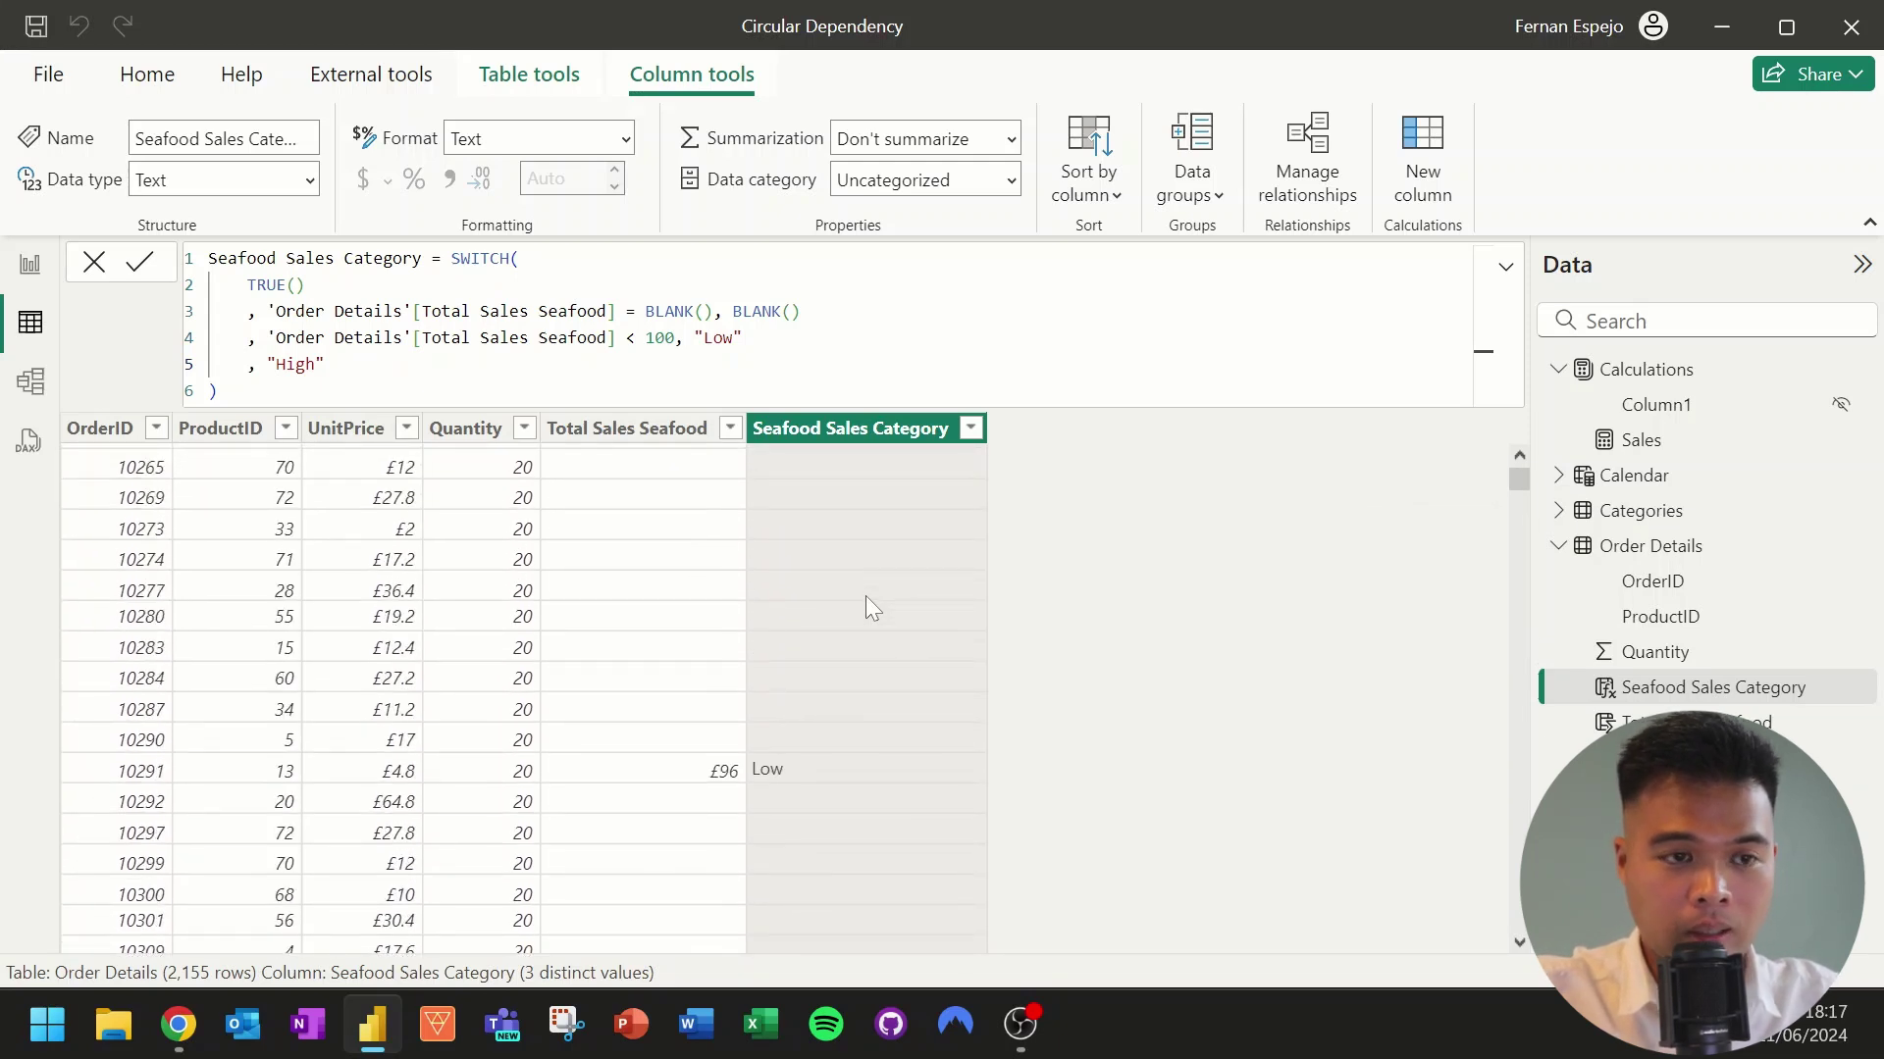
scroll(865, 596, "down", 3)
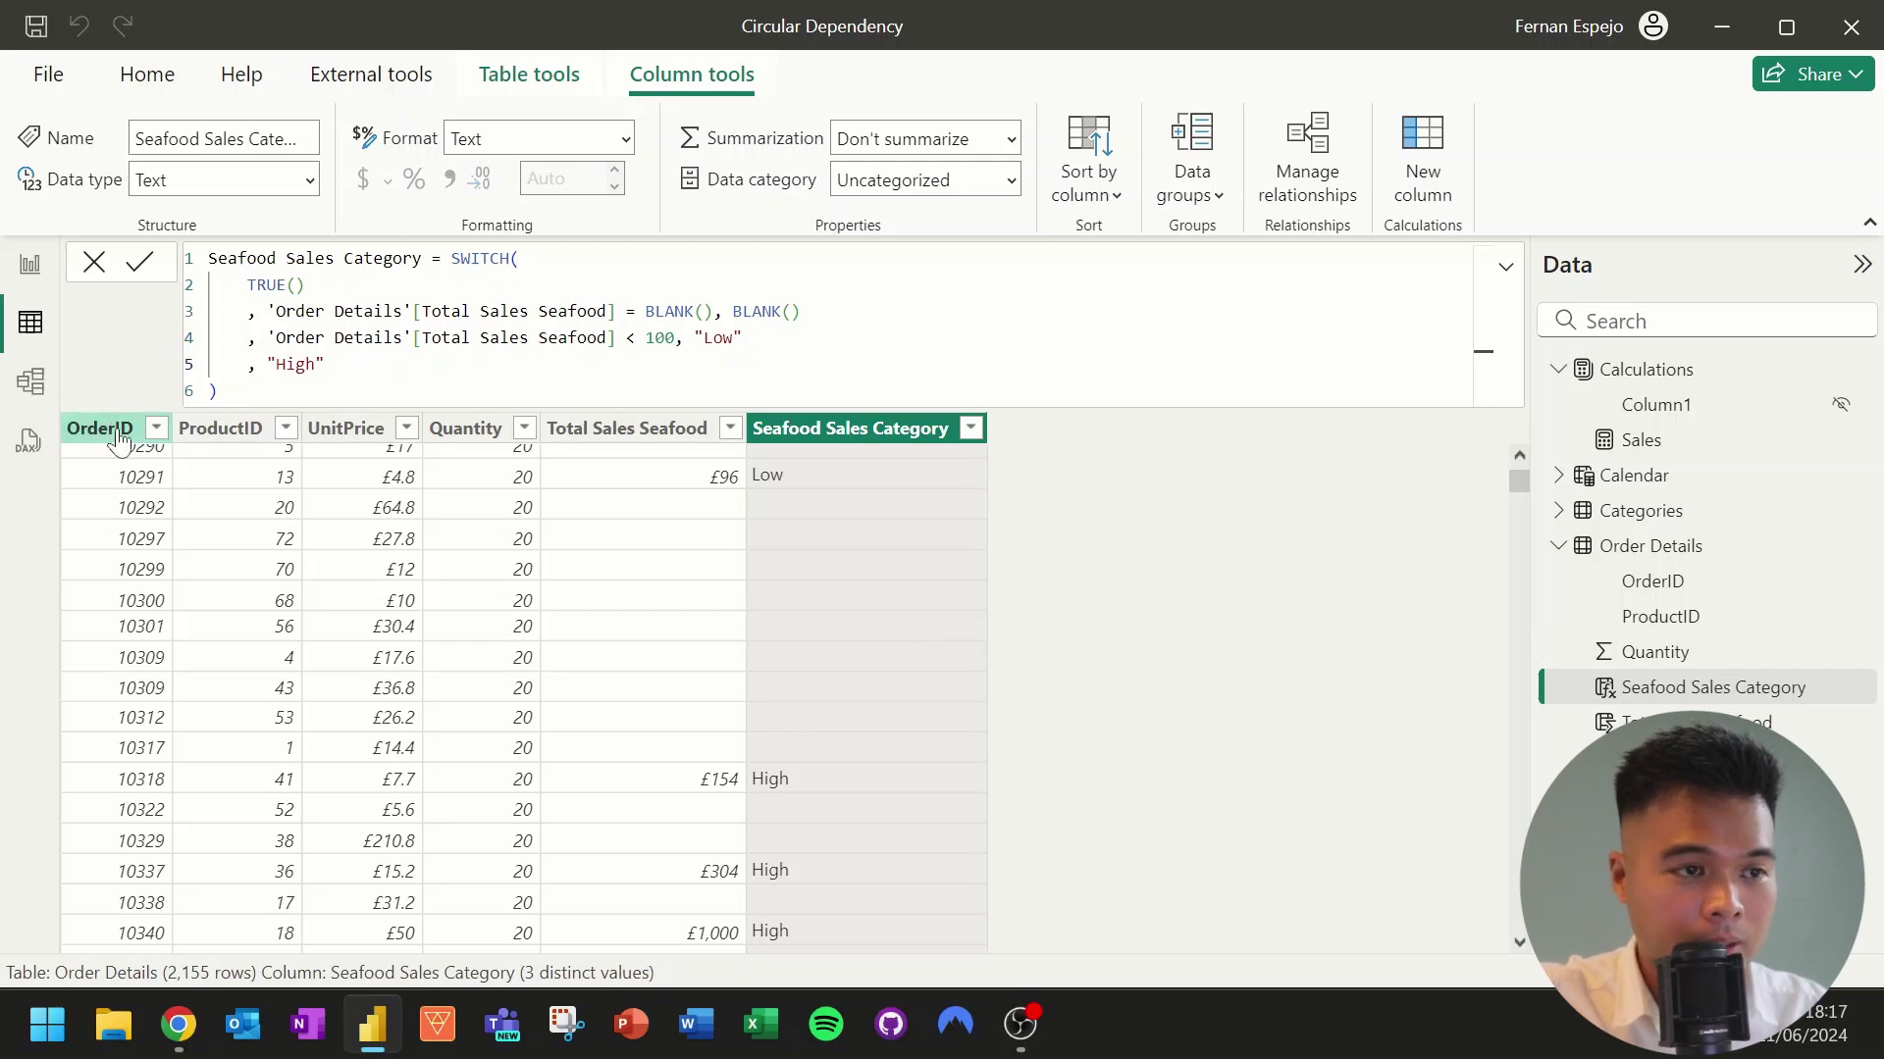
From the model diagram, start a calculated table with the formula Seafood = CALCULATETABLE( ) and open a new line for its arguments.
left_click(39, 393)
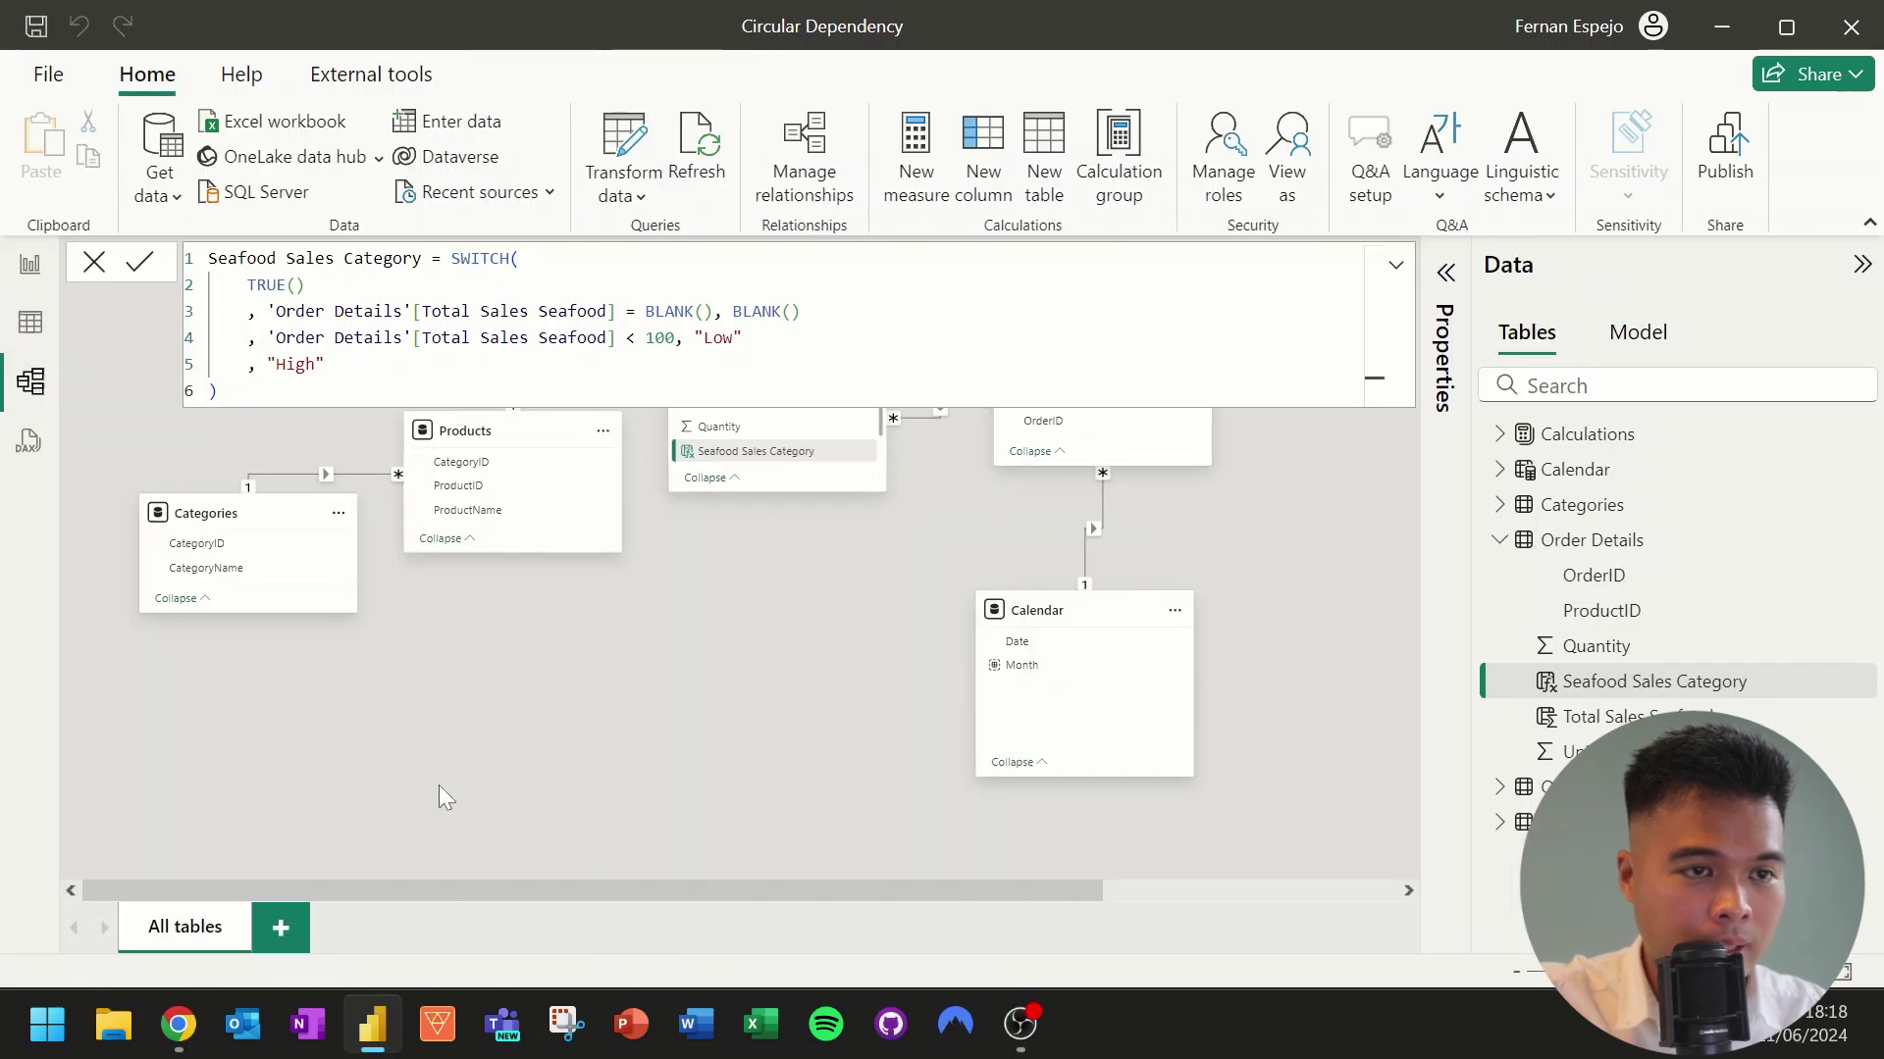
left_click(1214, 527)
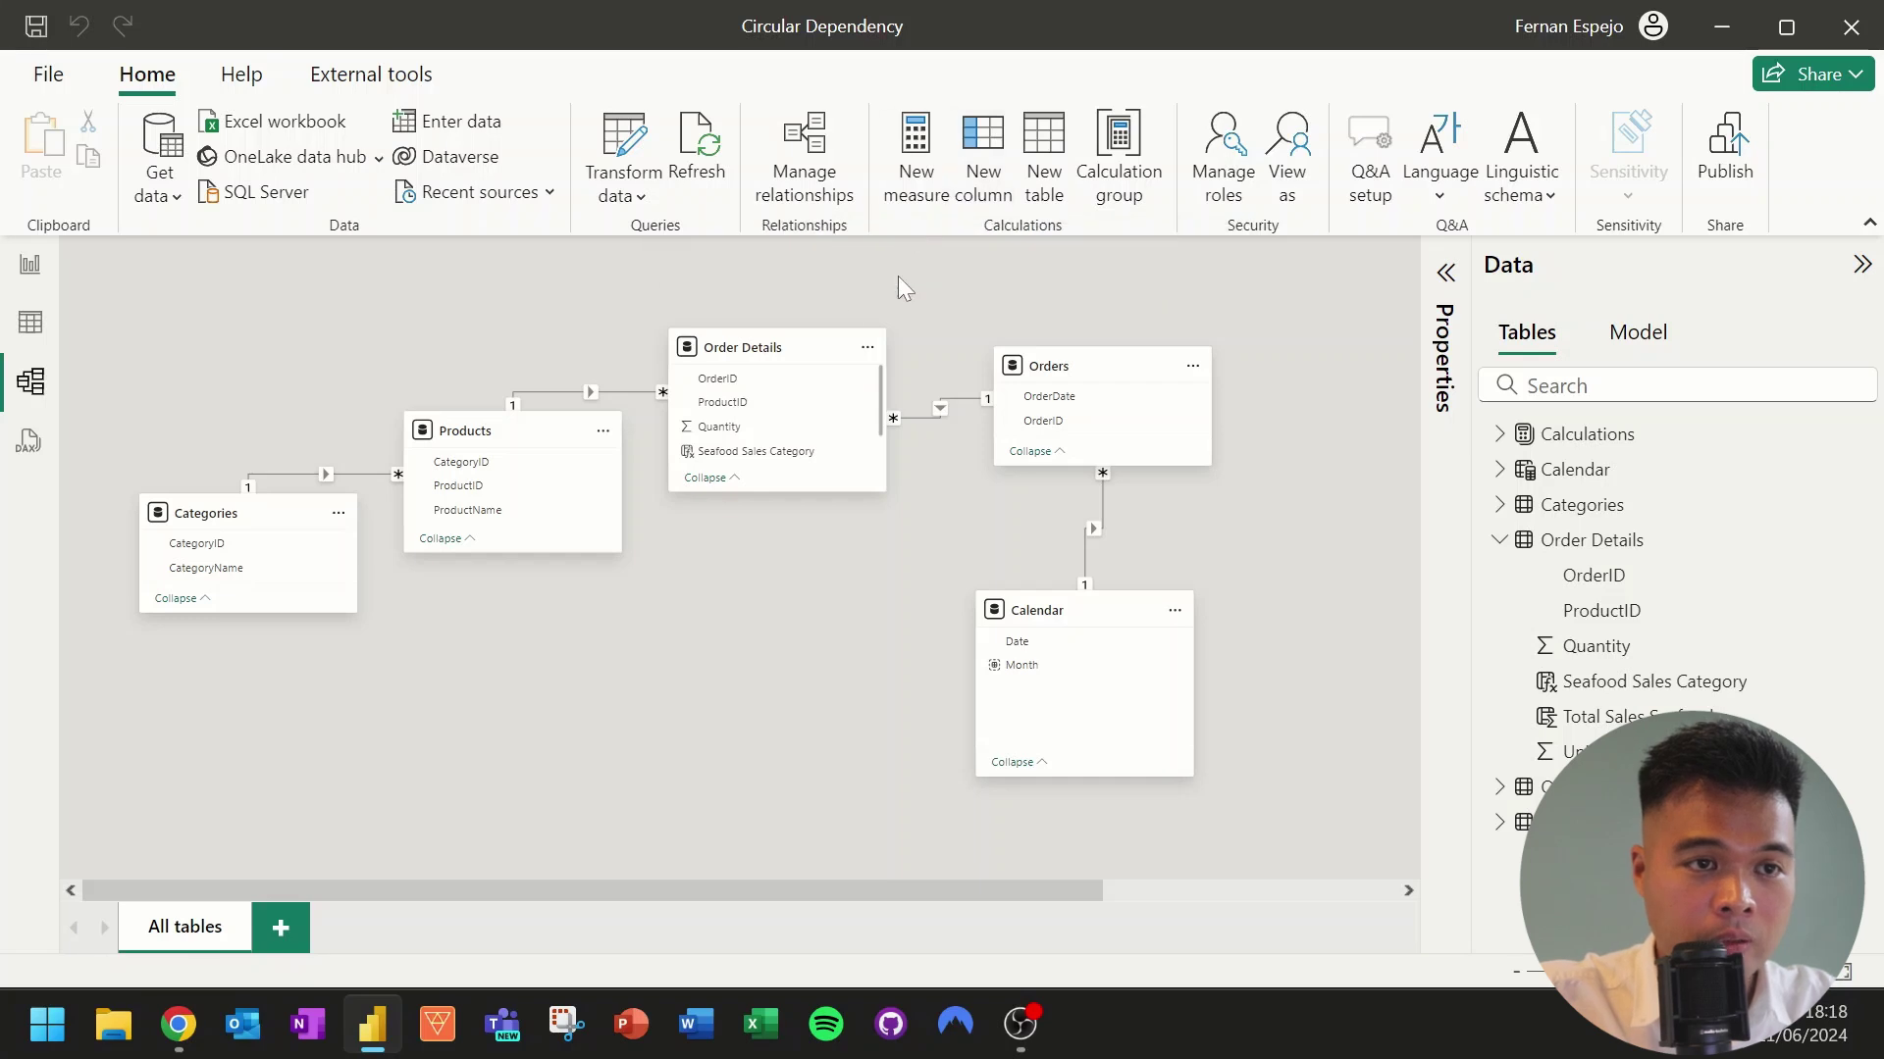
left_click(1043, 152)
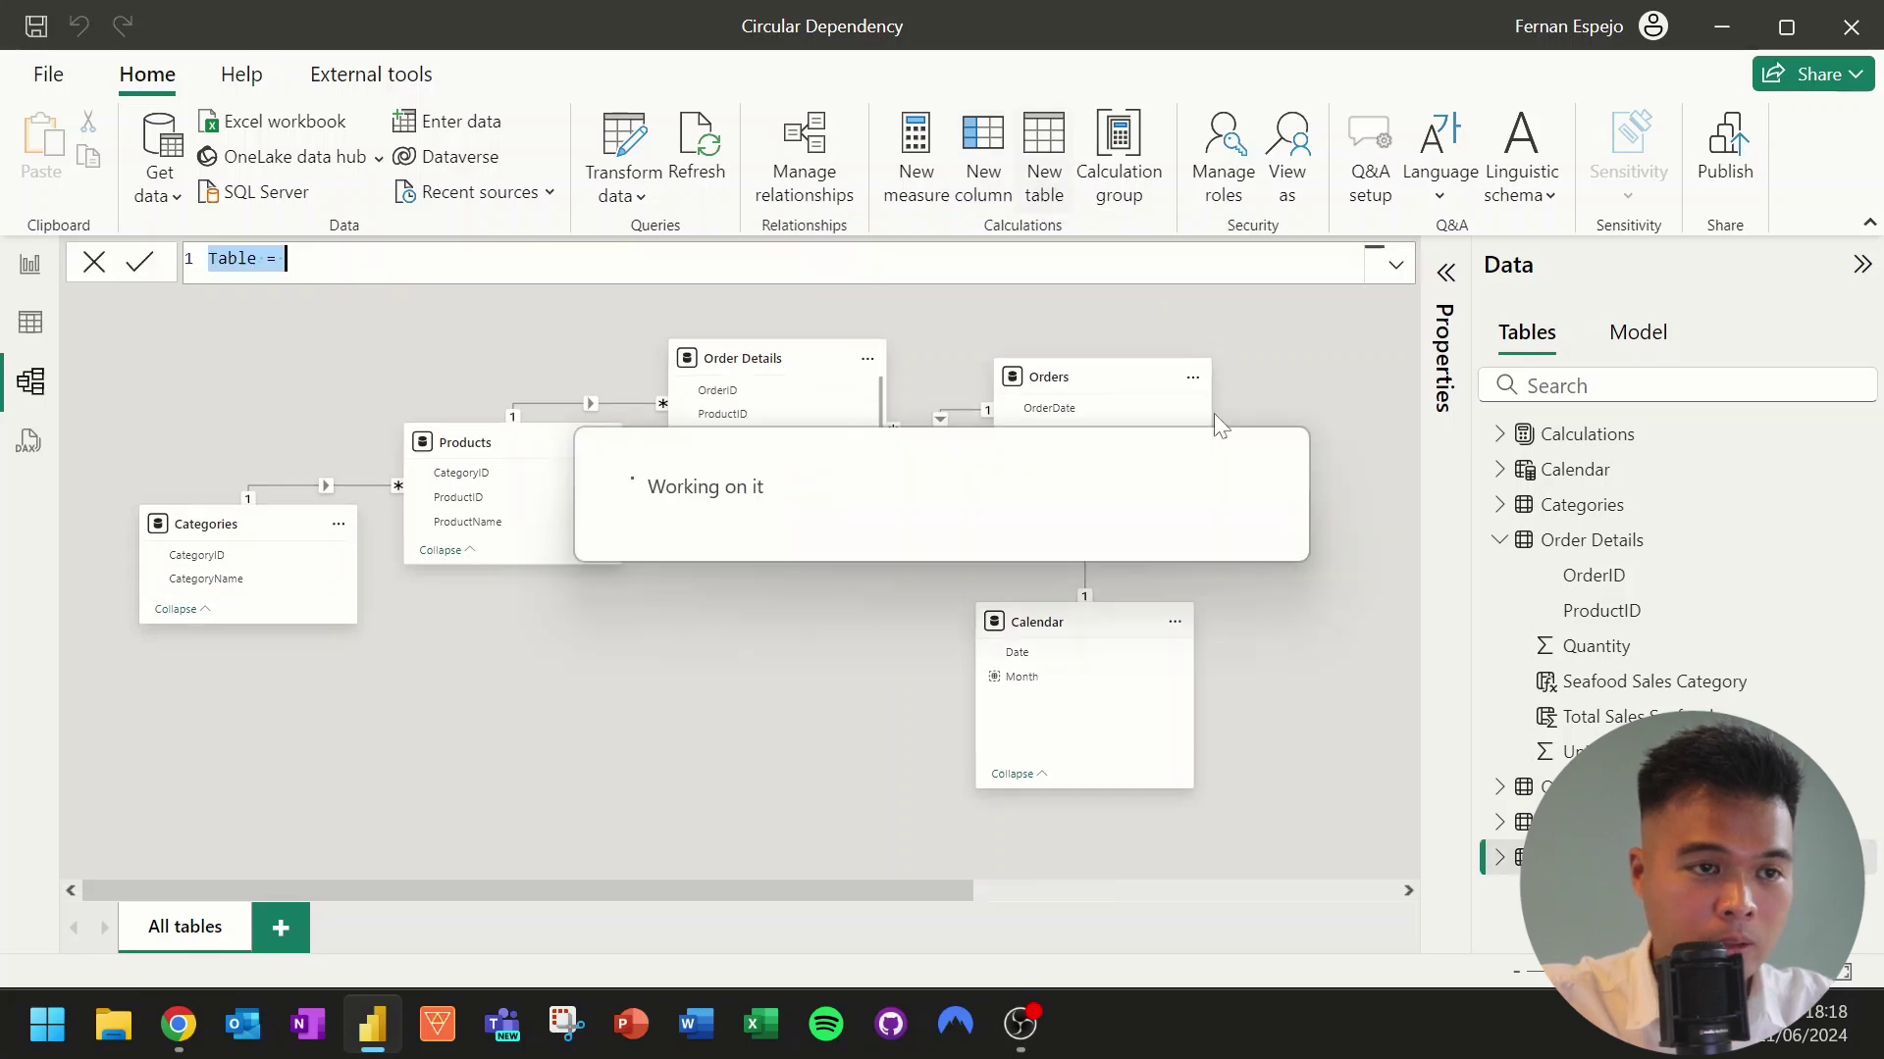
type("Seag")
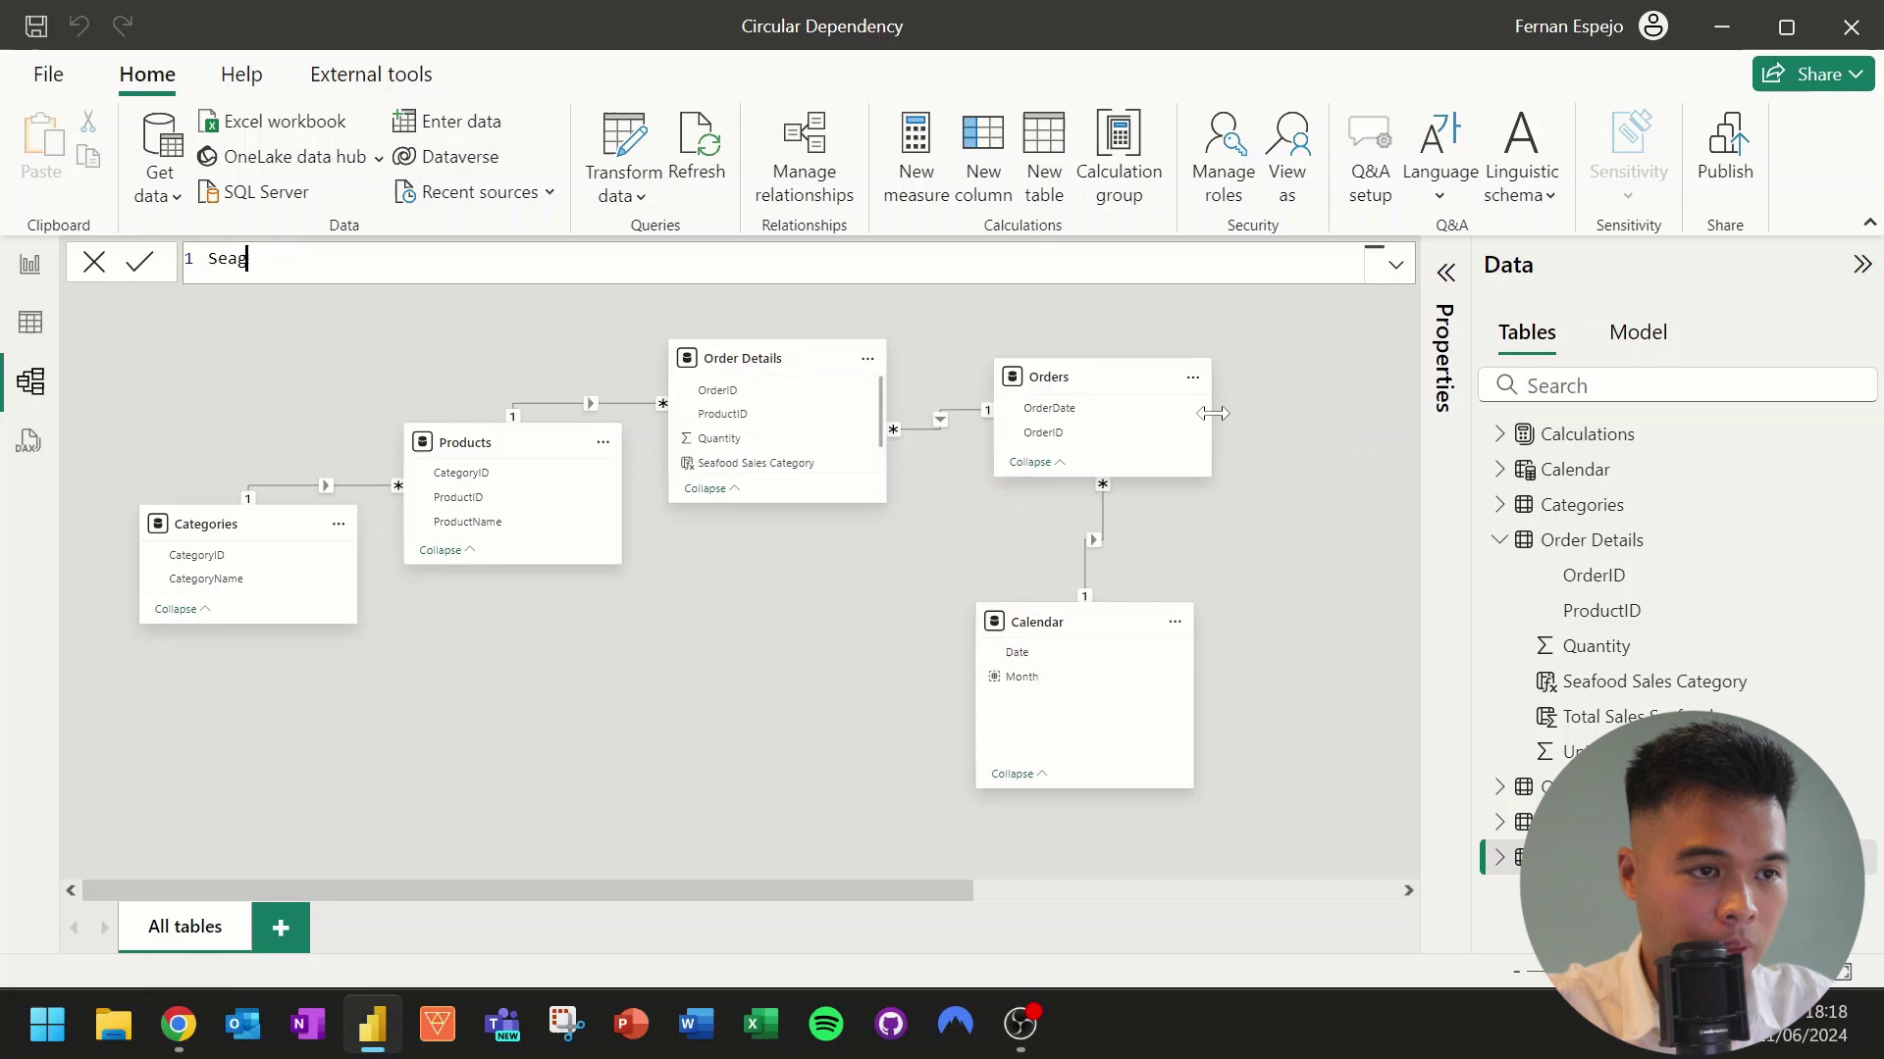
key("BackSpace")
type("food = ")
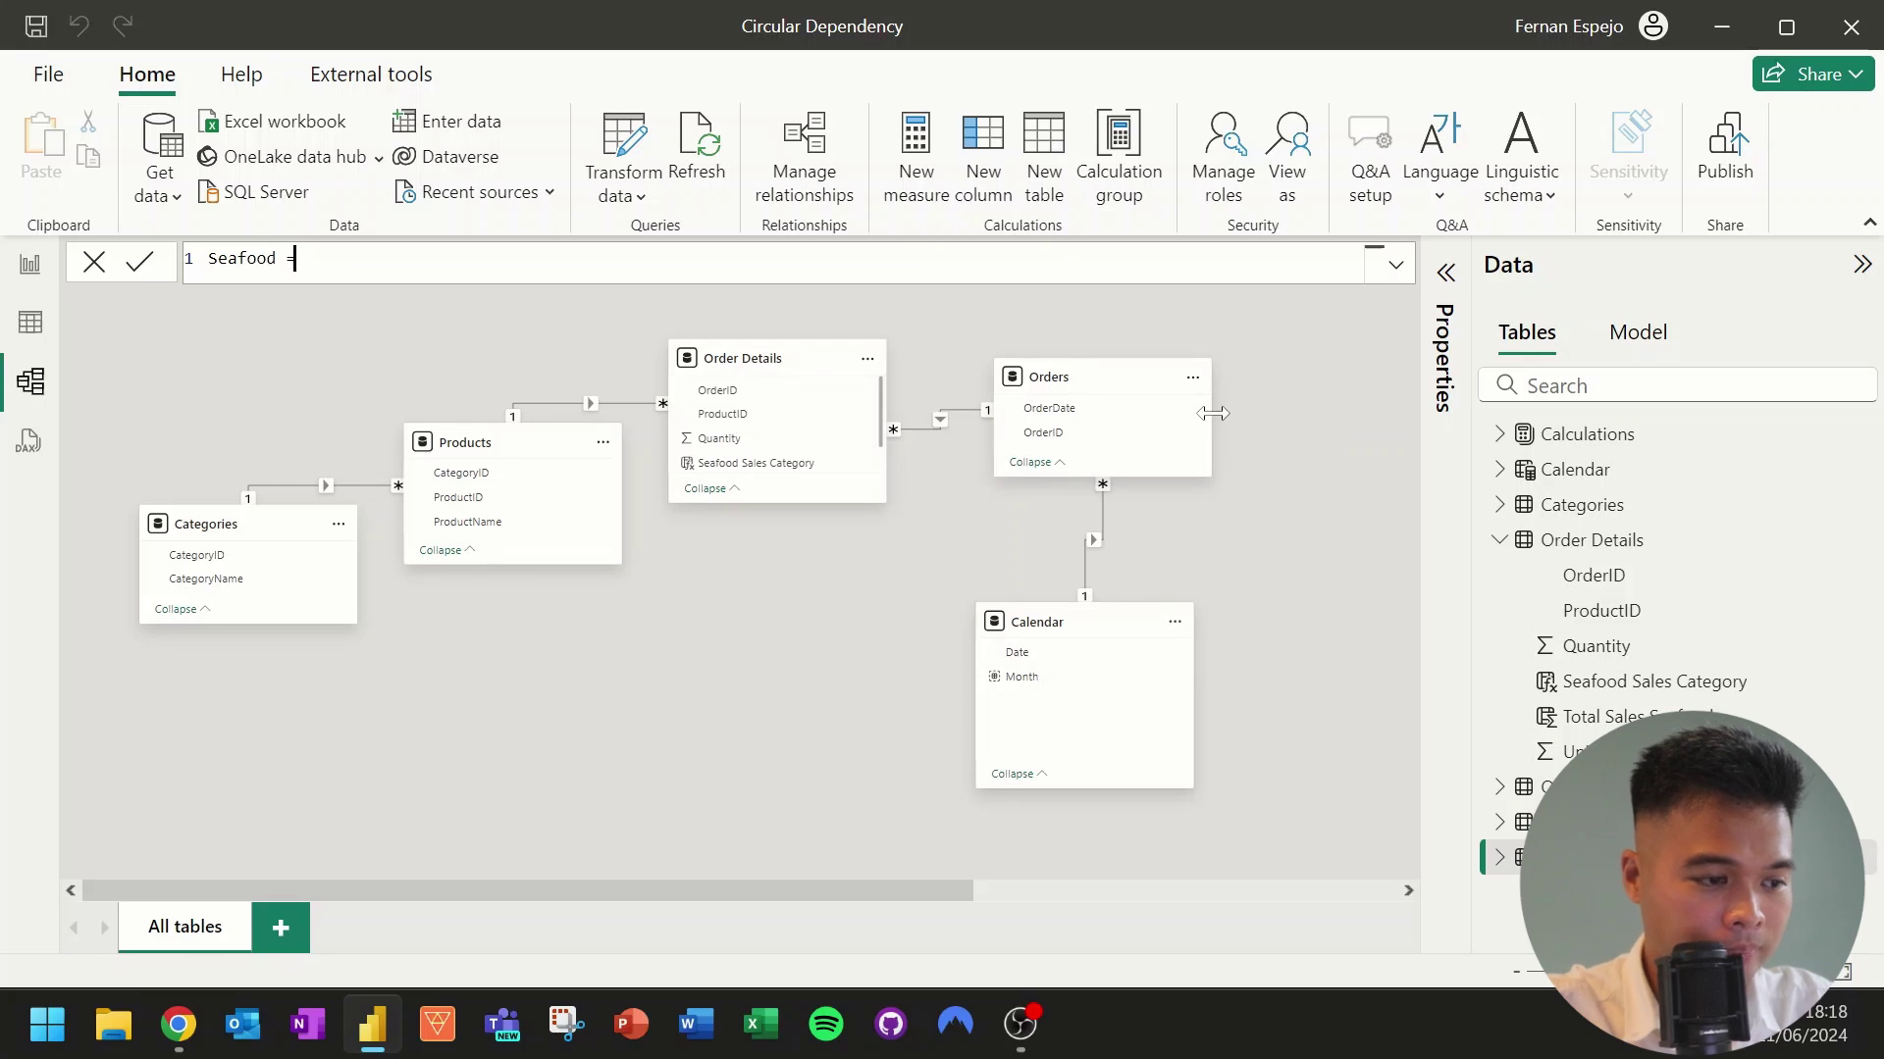
type("CALC")
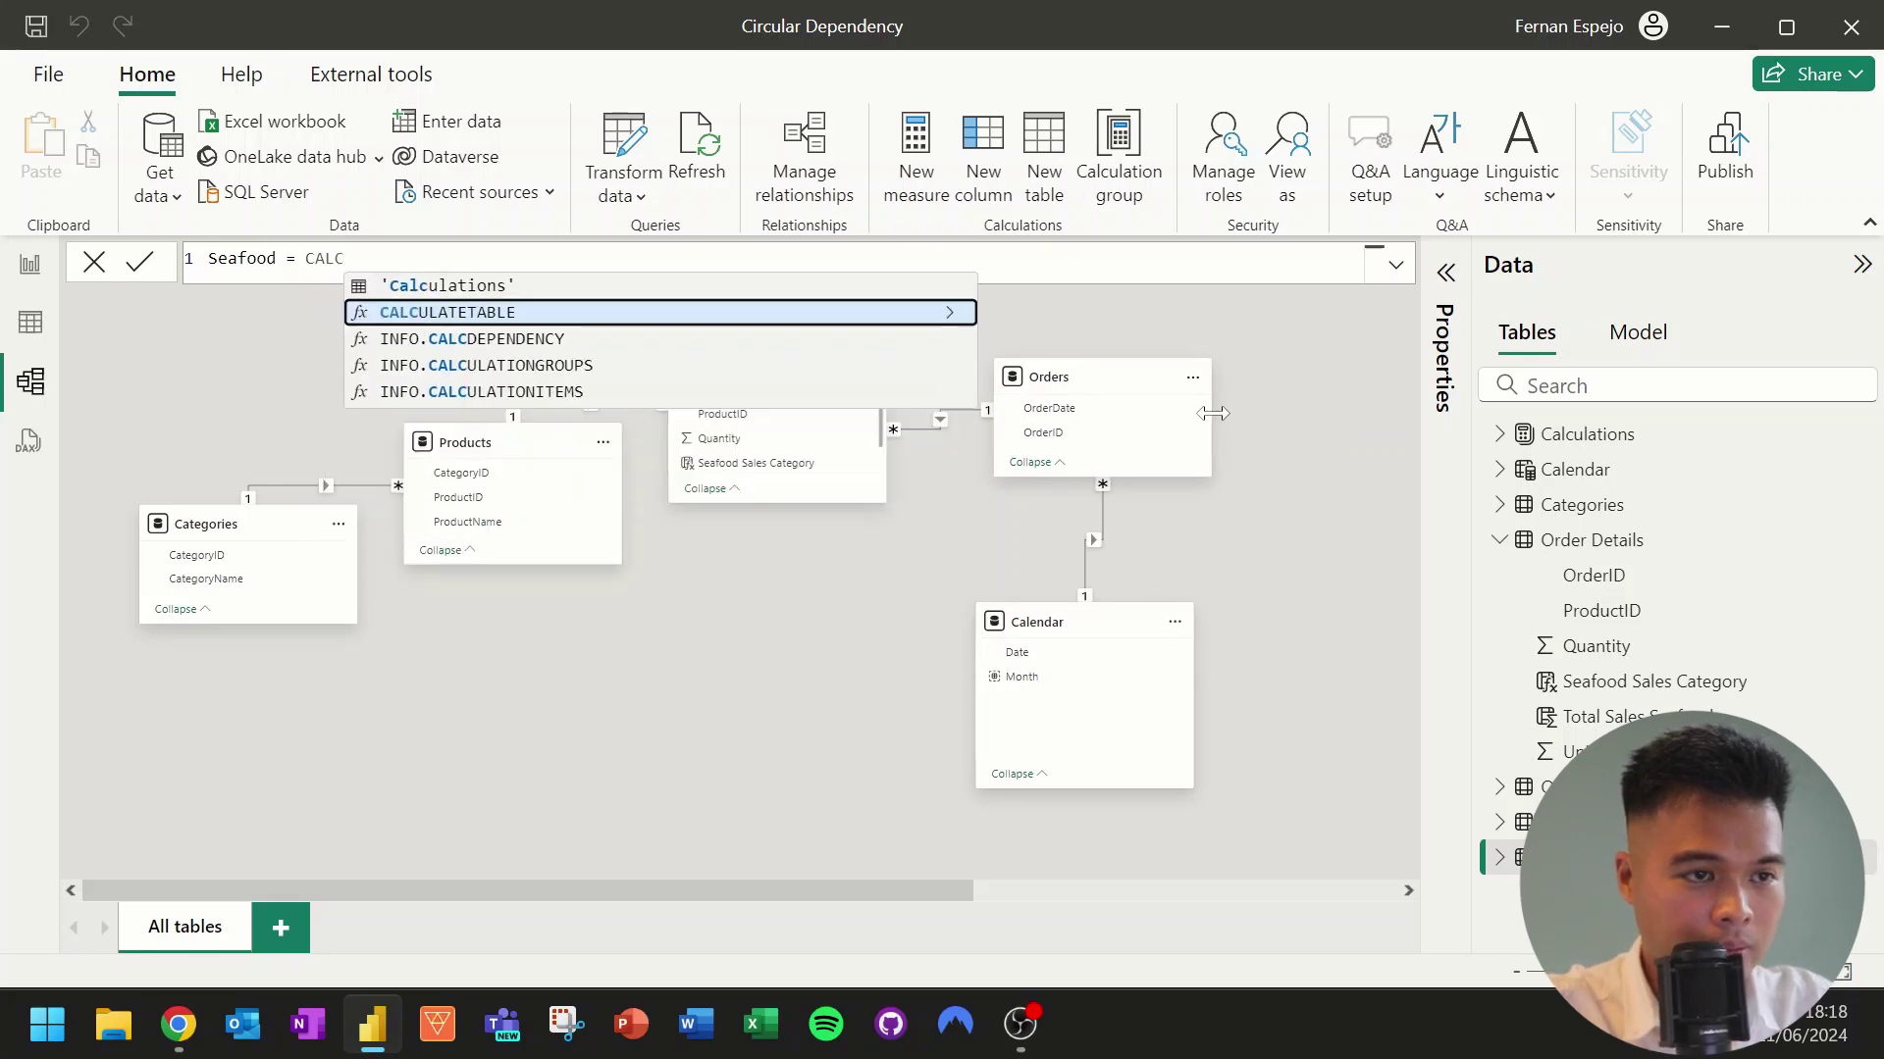
key("Tab")
key("Escape")
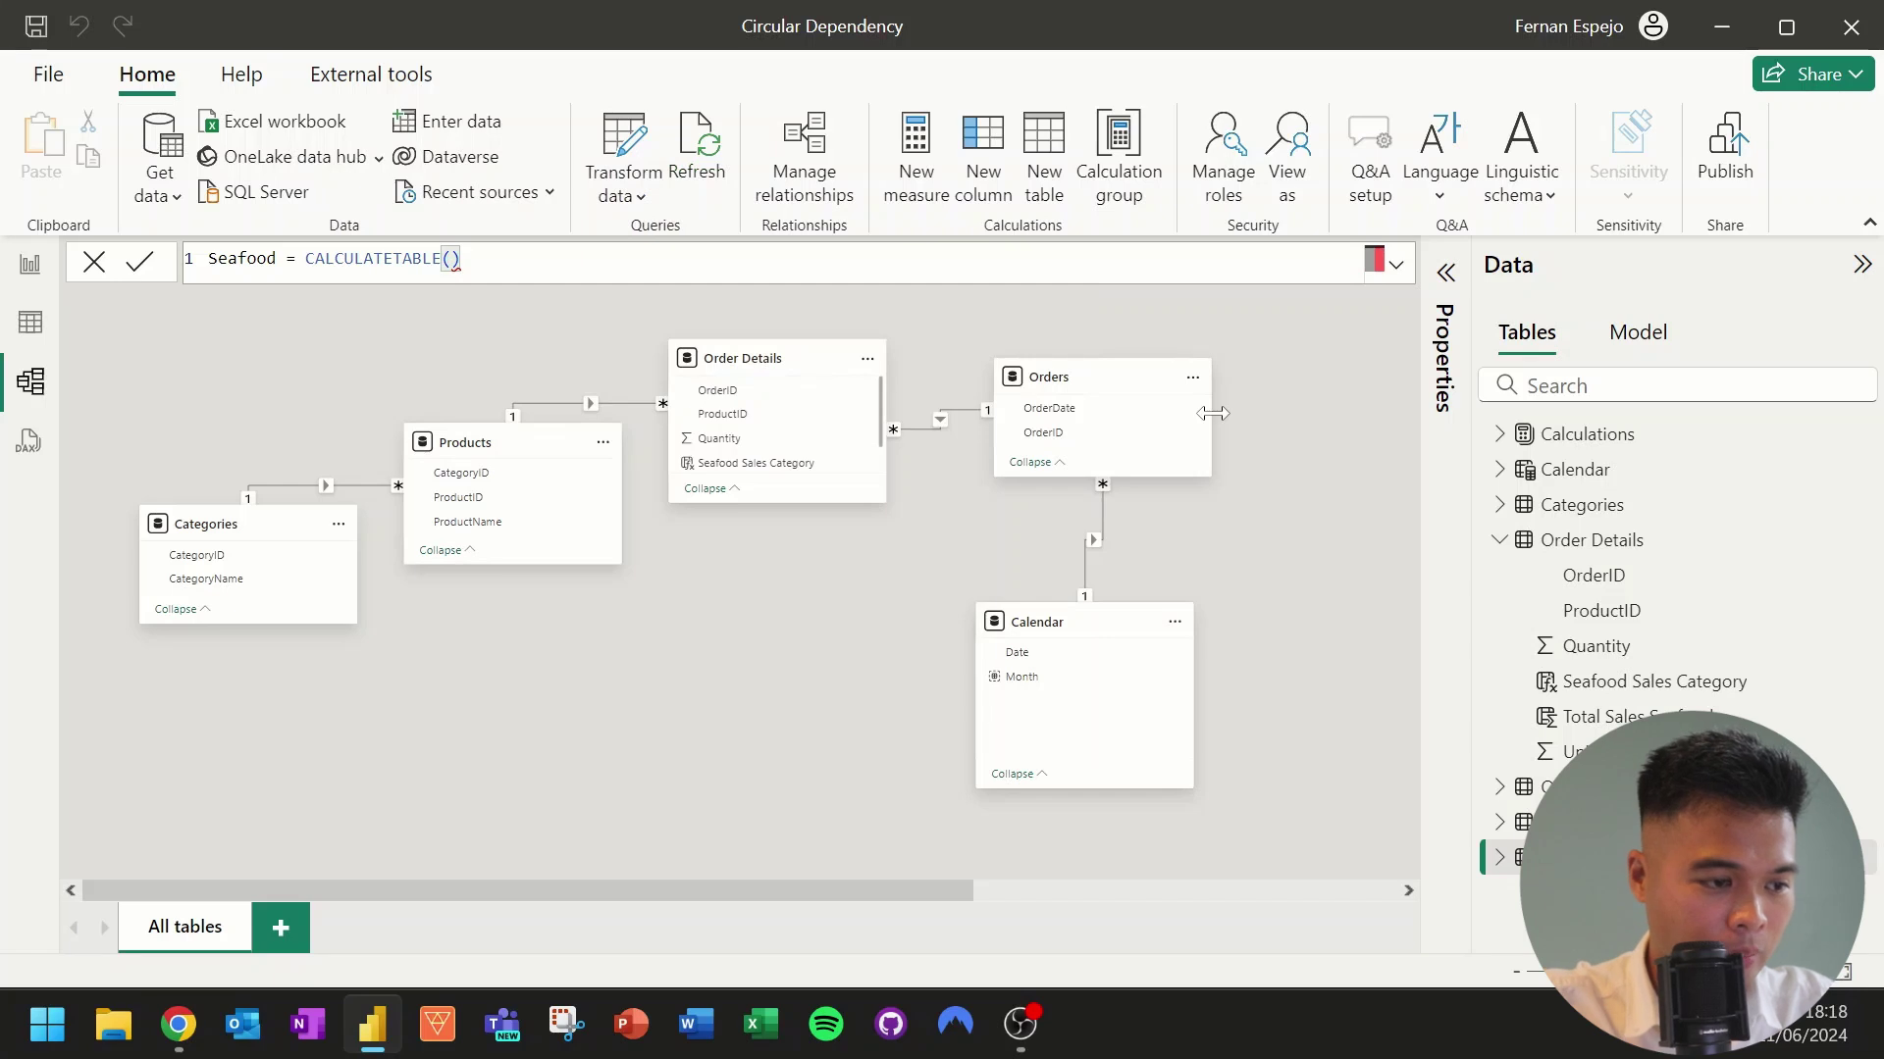
key("shift+Return")
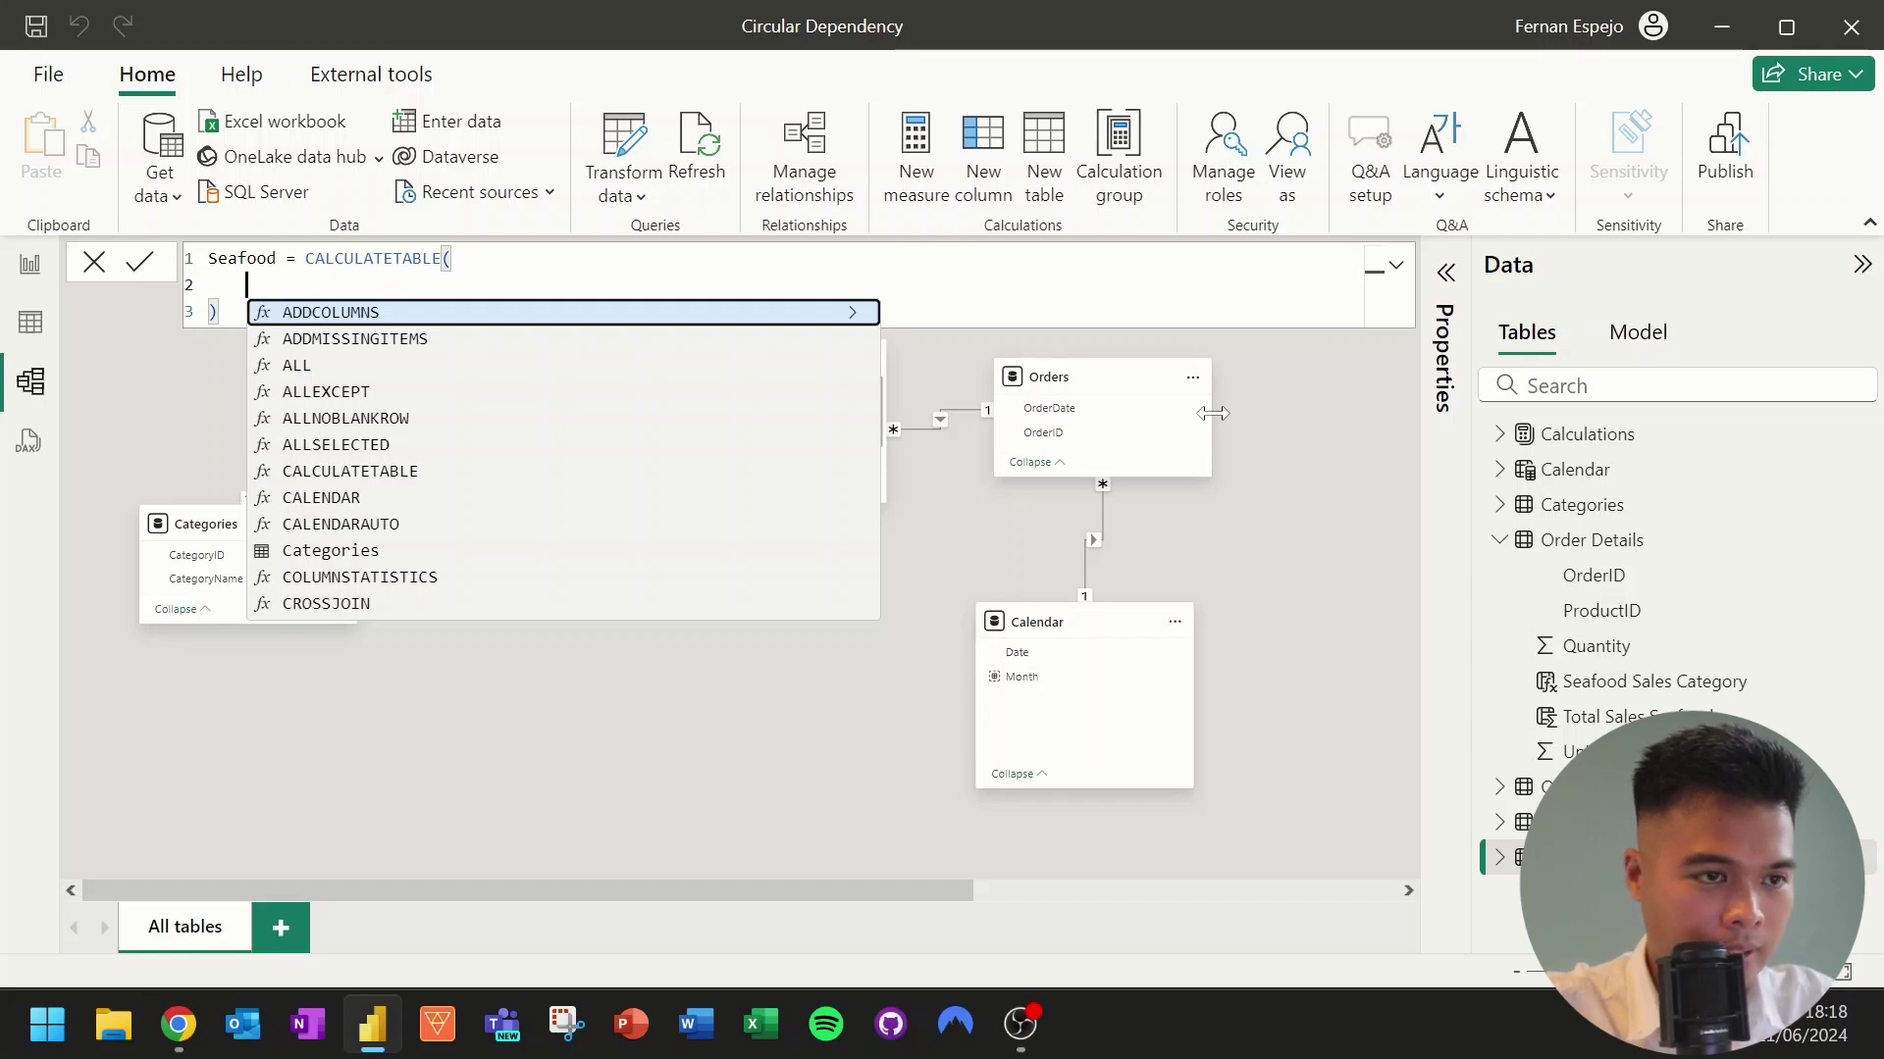
Enter Products as the CALCULATETABLE table argument and Categories[CategoryName] = "Seafood" as its filter on a new line, then commit the formula.
type("Products")
key("Return")
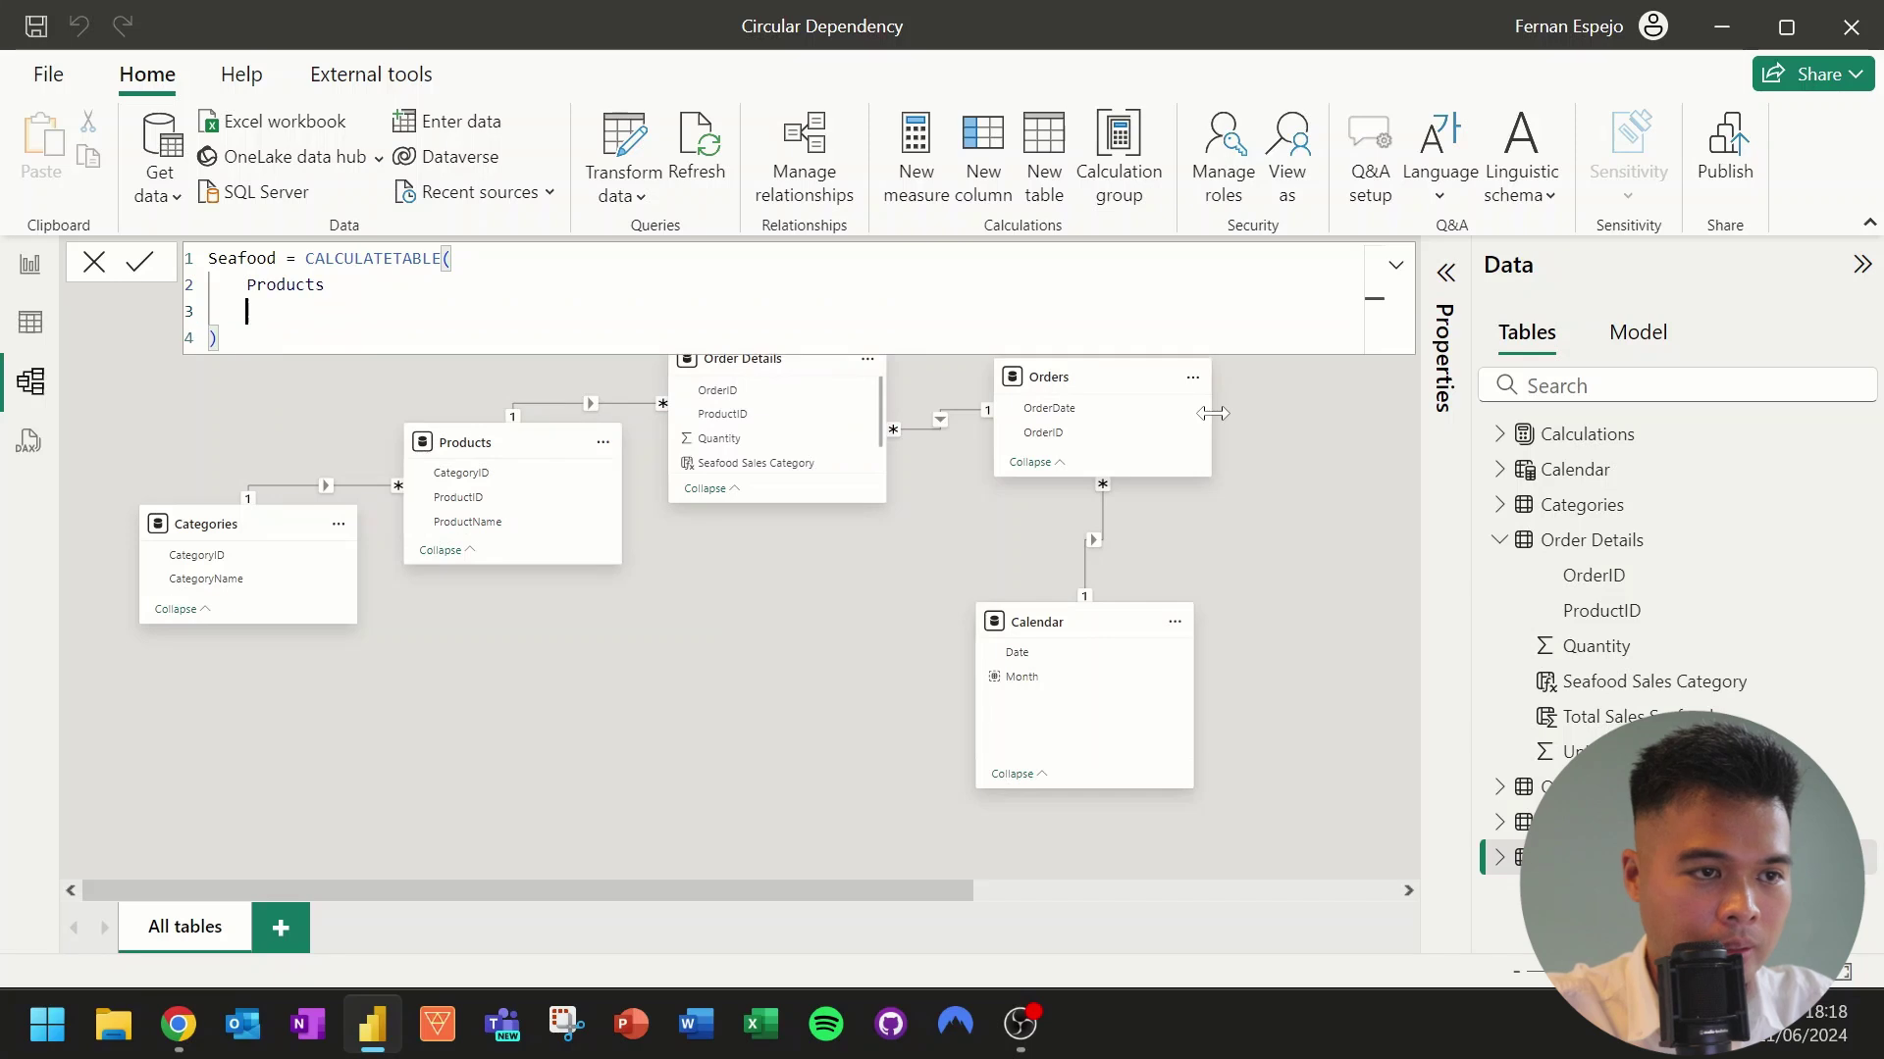
type(", ")
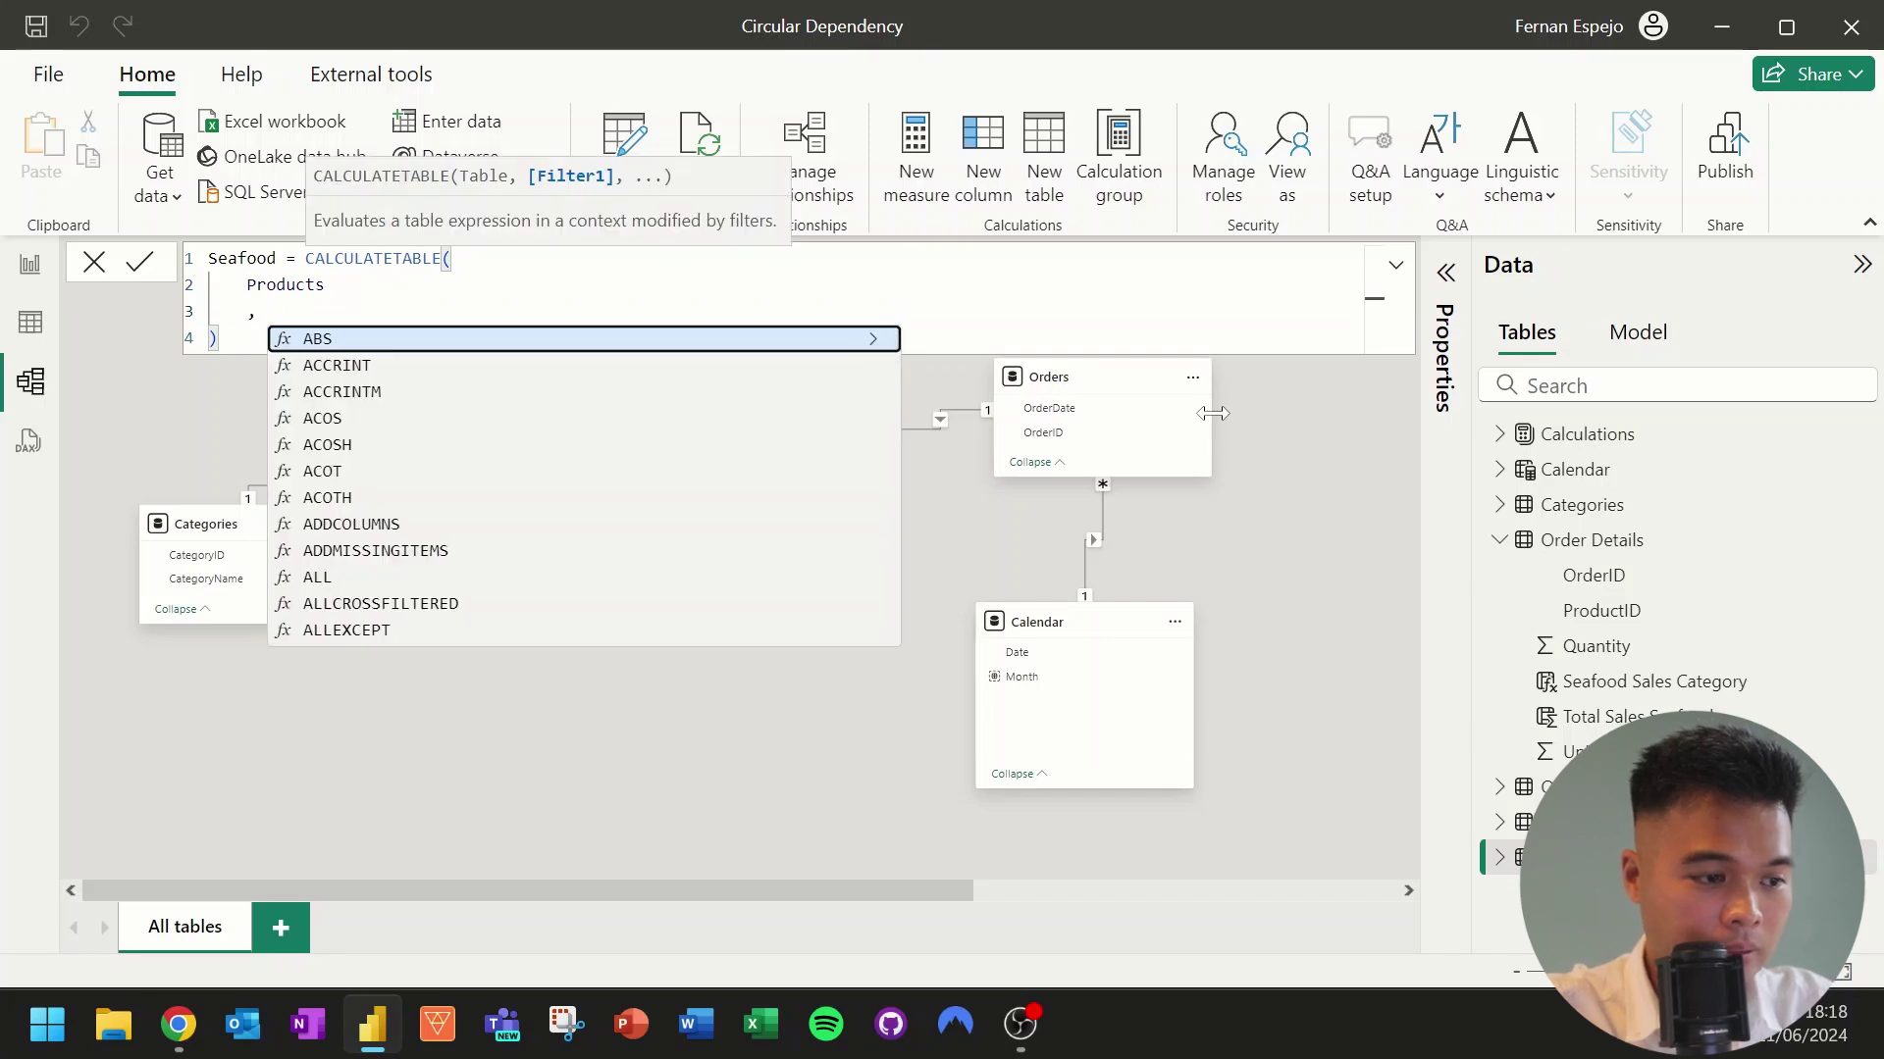
type("Cate")
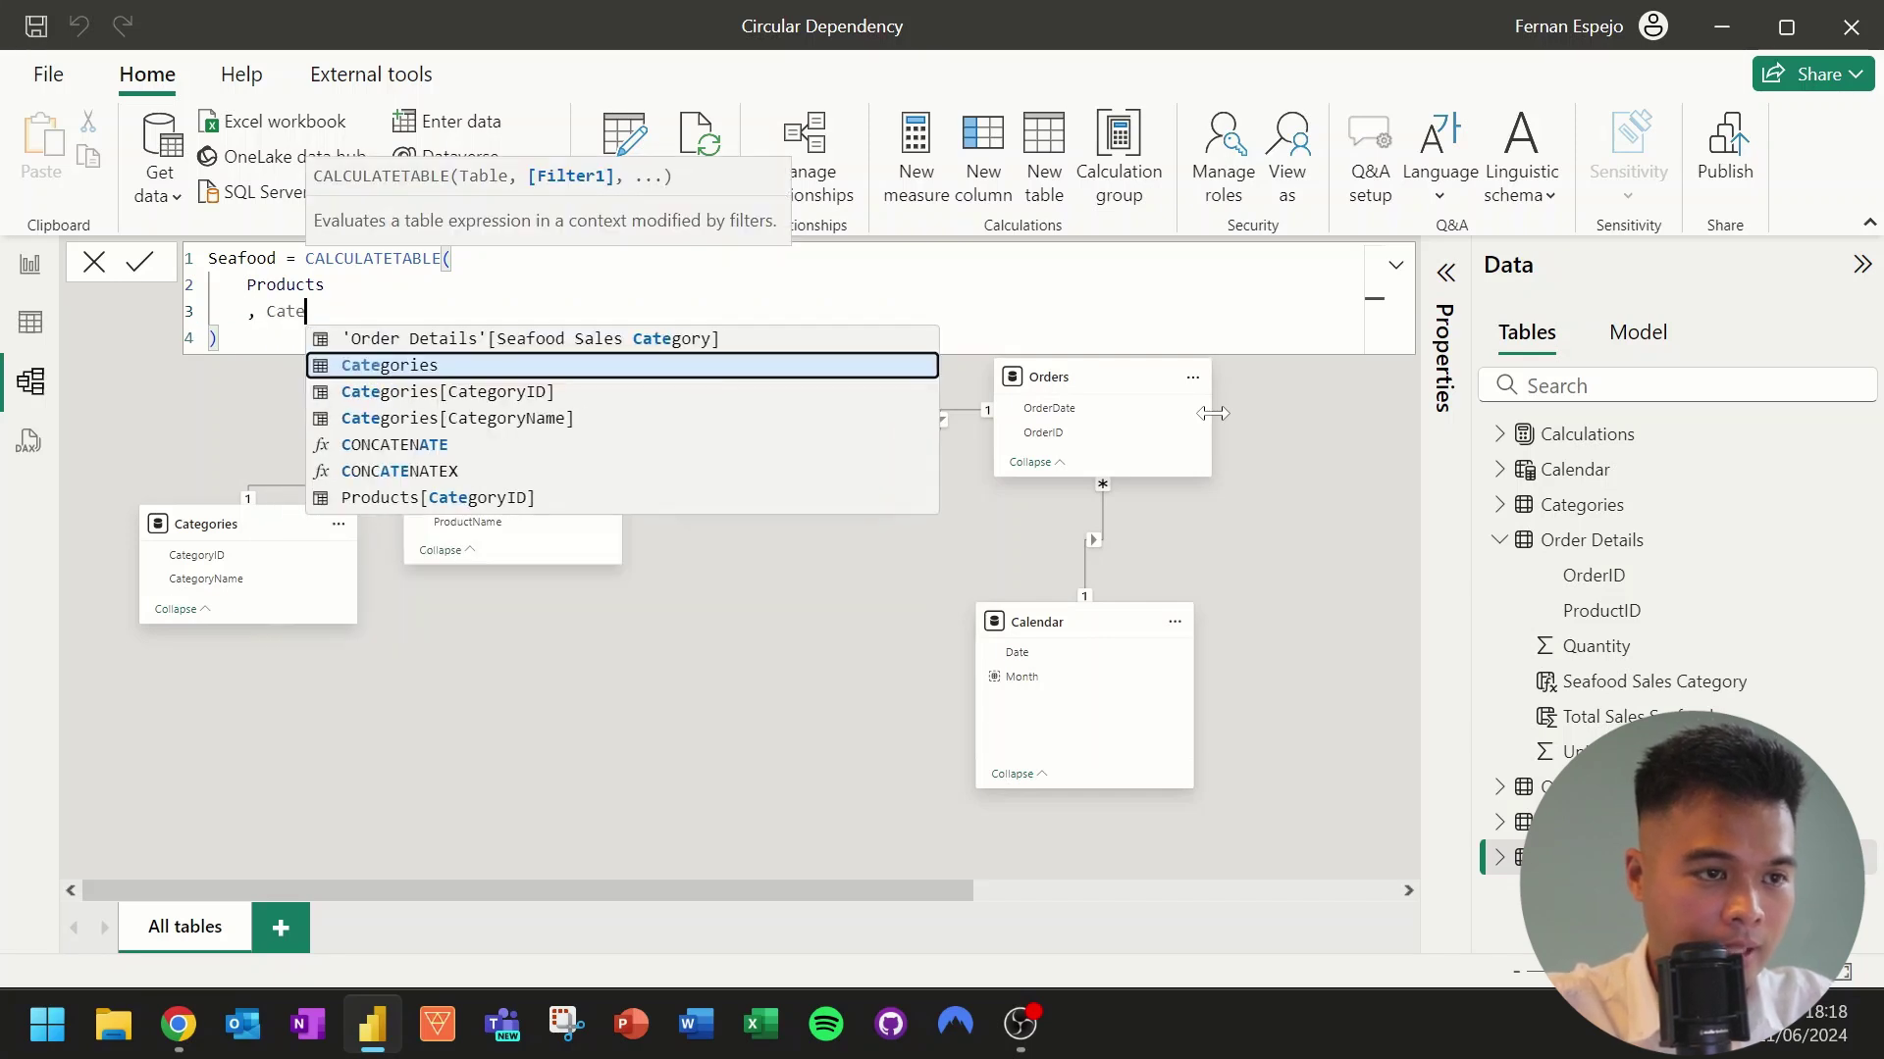
type("go")
key("Down")
key("Down")
key("Tab")
type("= \"Seafood\"")
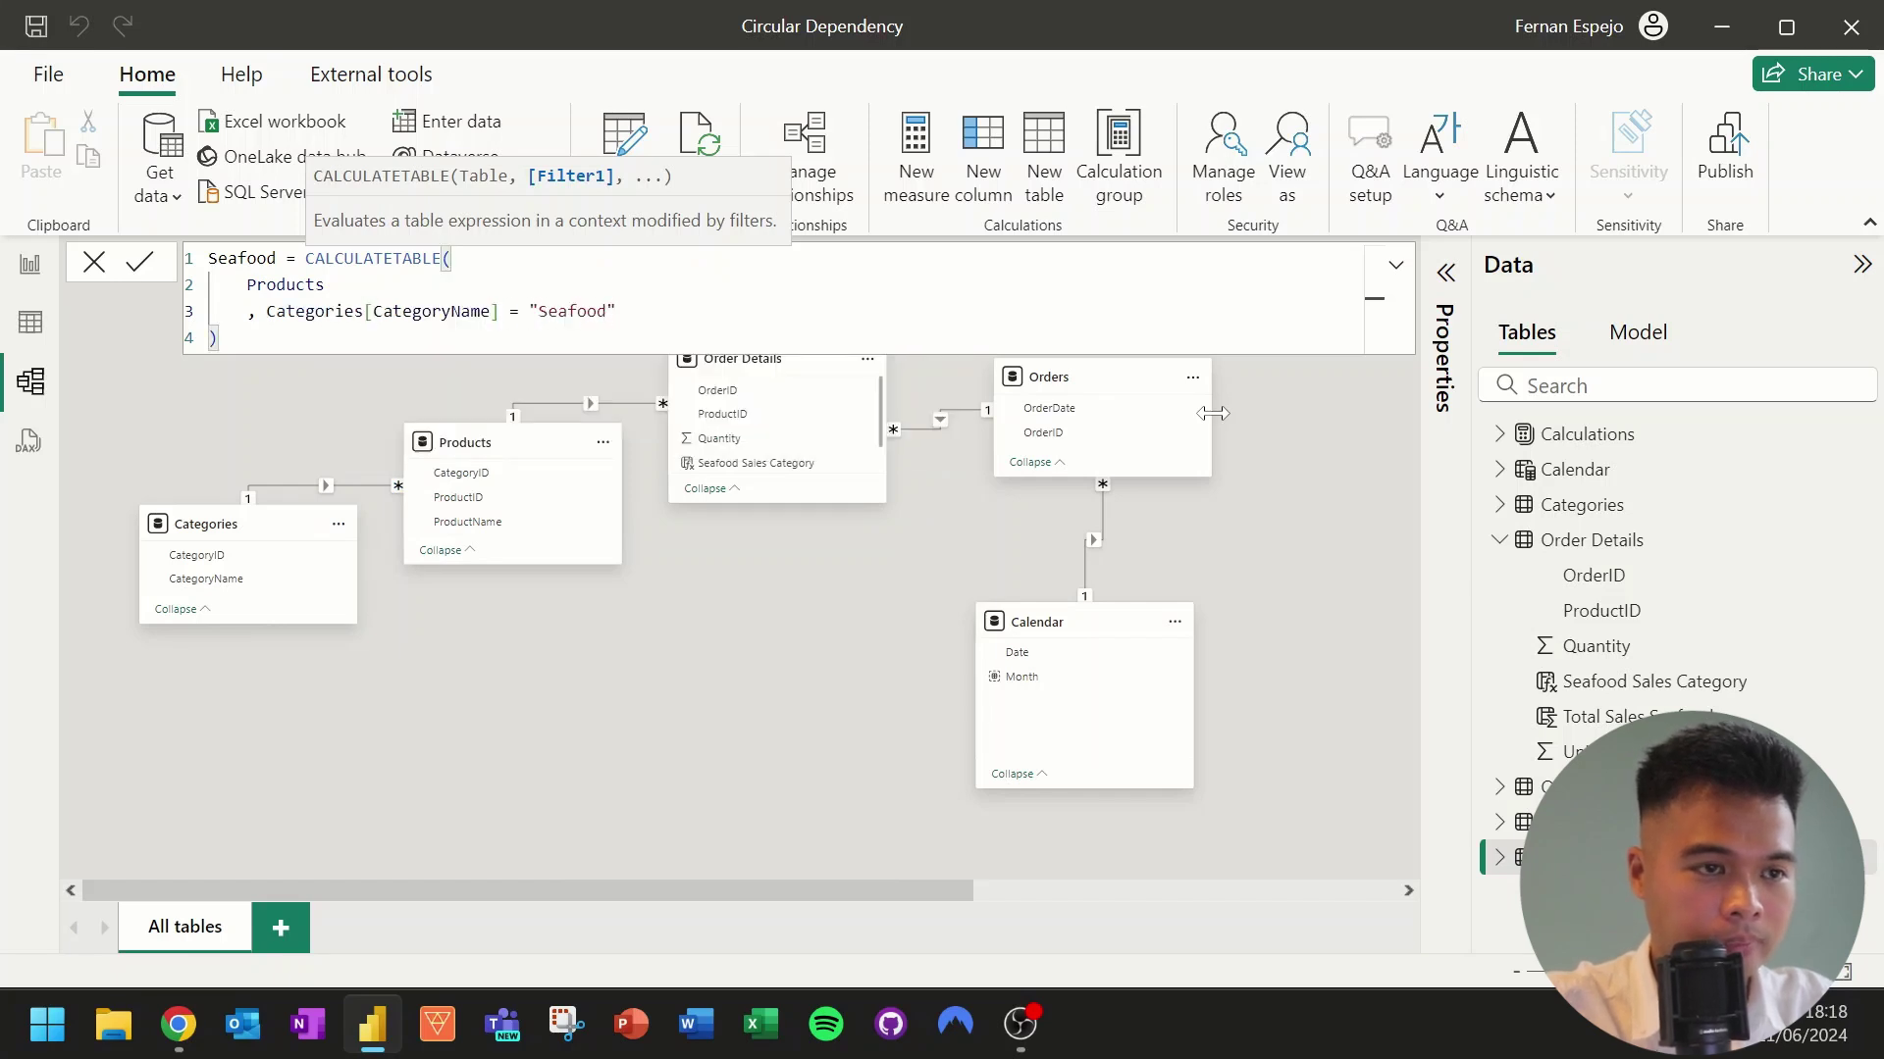
key("Return")
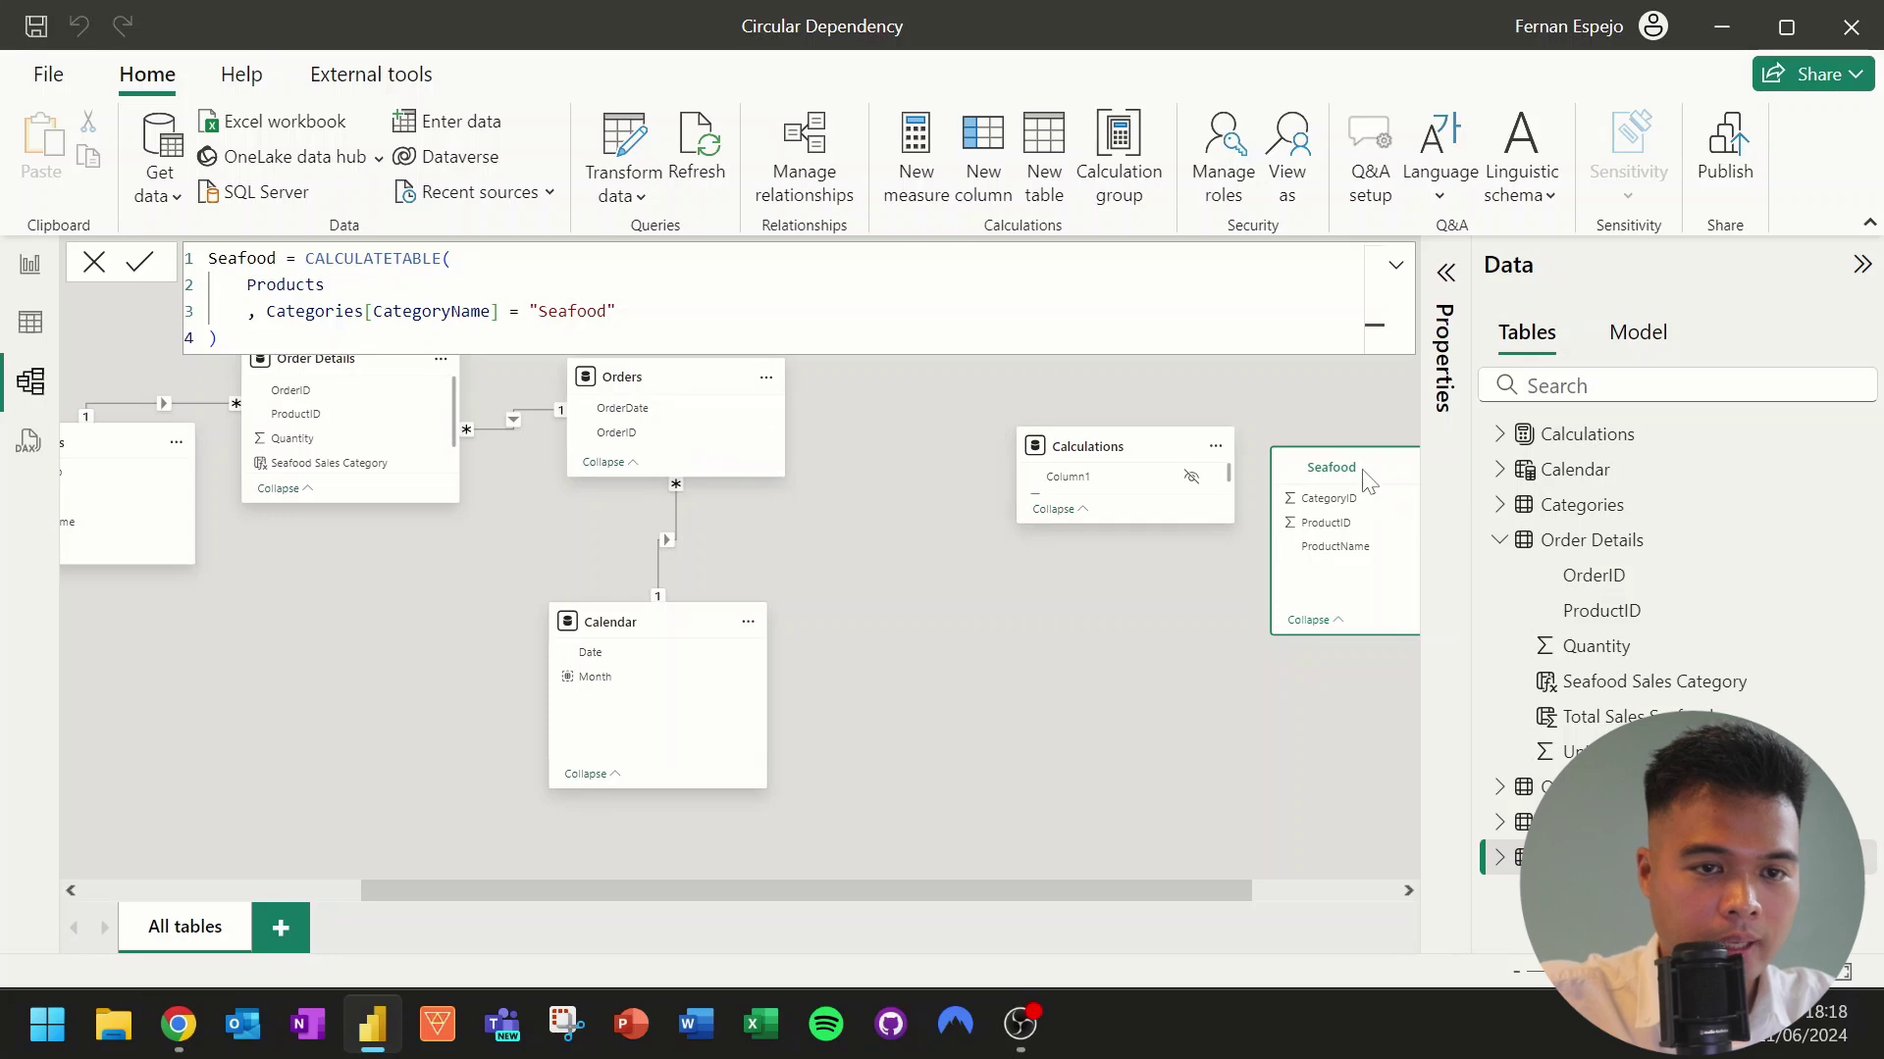
Place the Seafood table beneath Order Details in the model diagram and inspect its rows and formula in the table view.
left_click_drag(1368, 480, 316, 654)
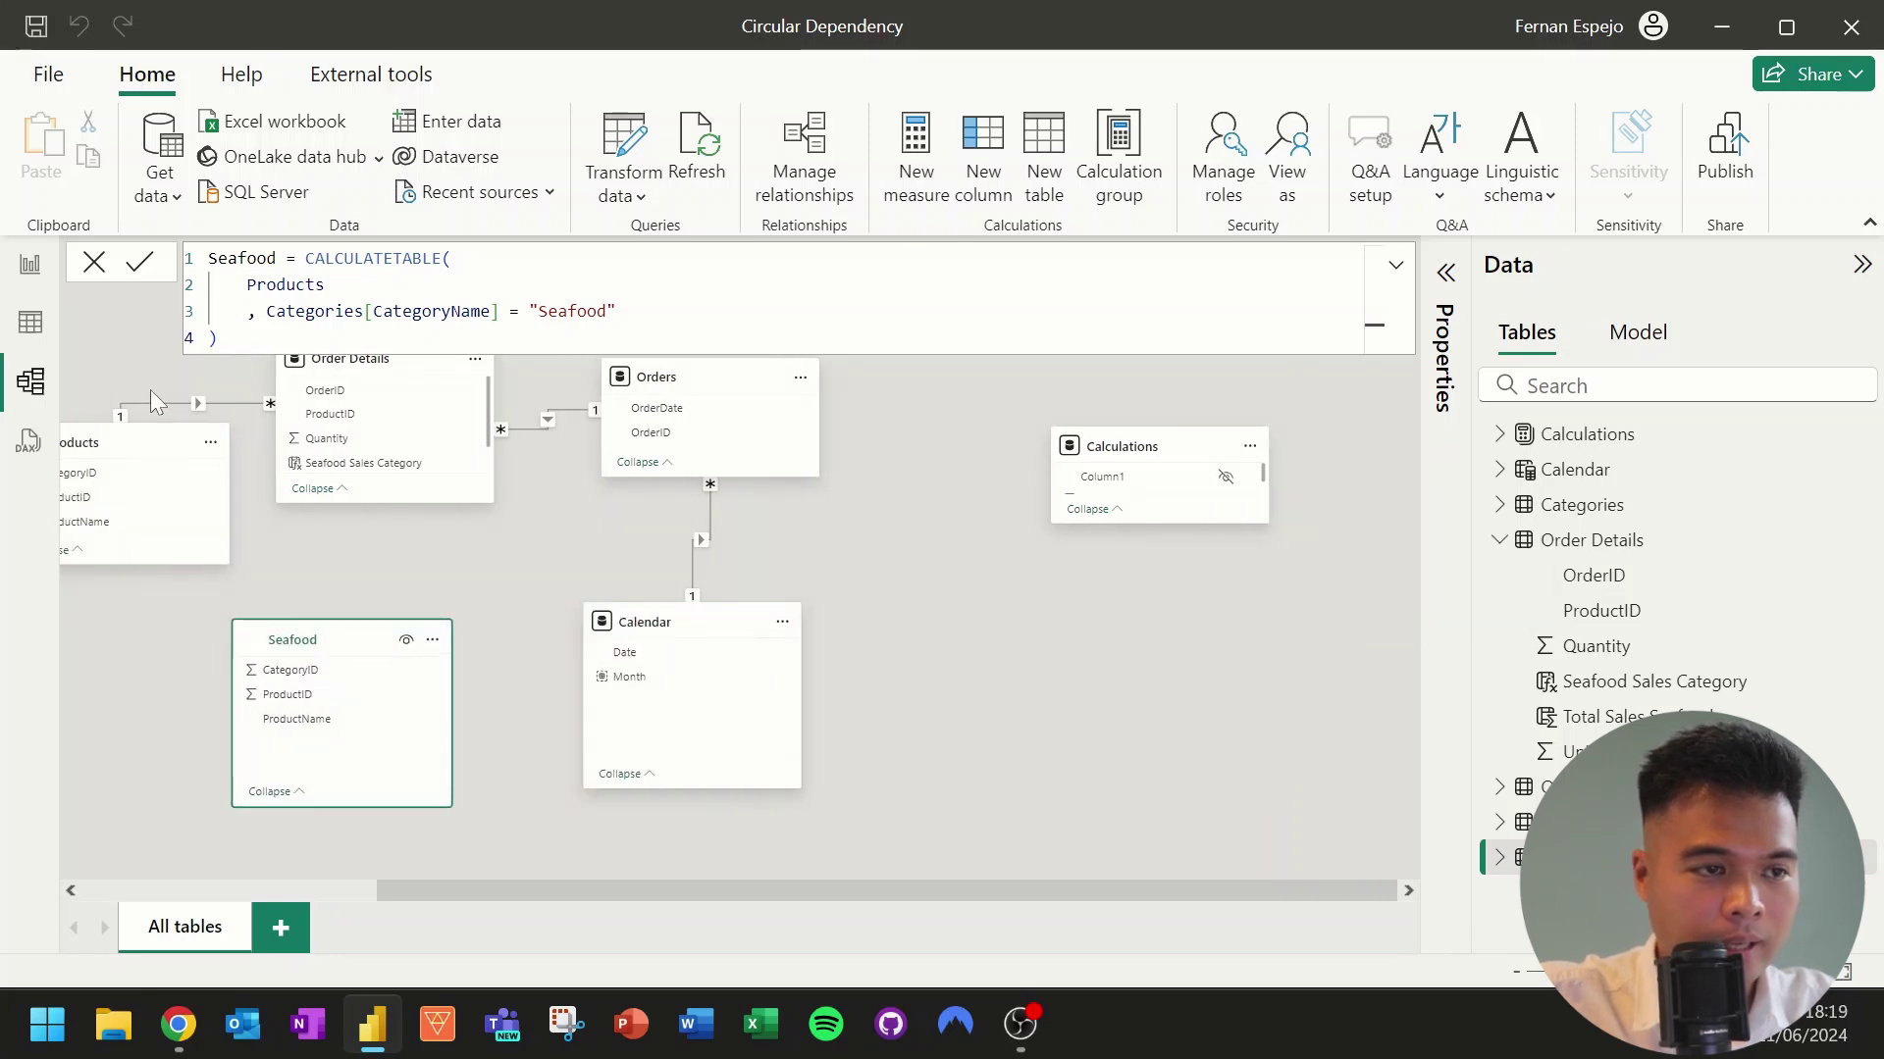
left_click(30, 322)
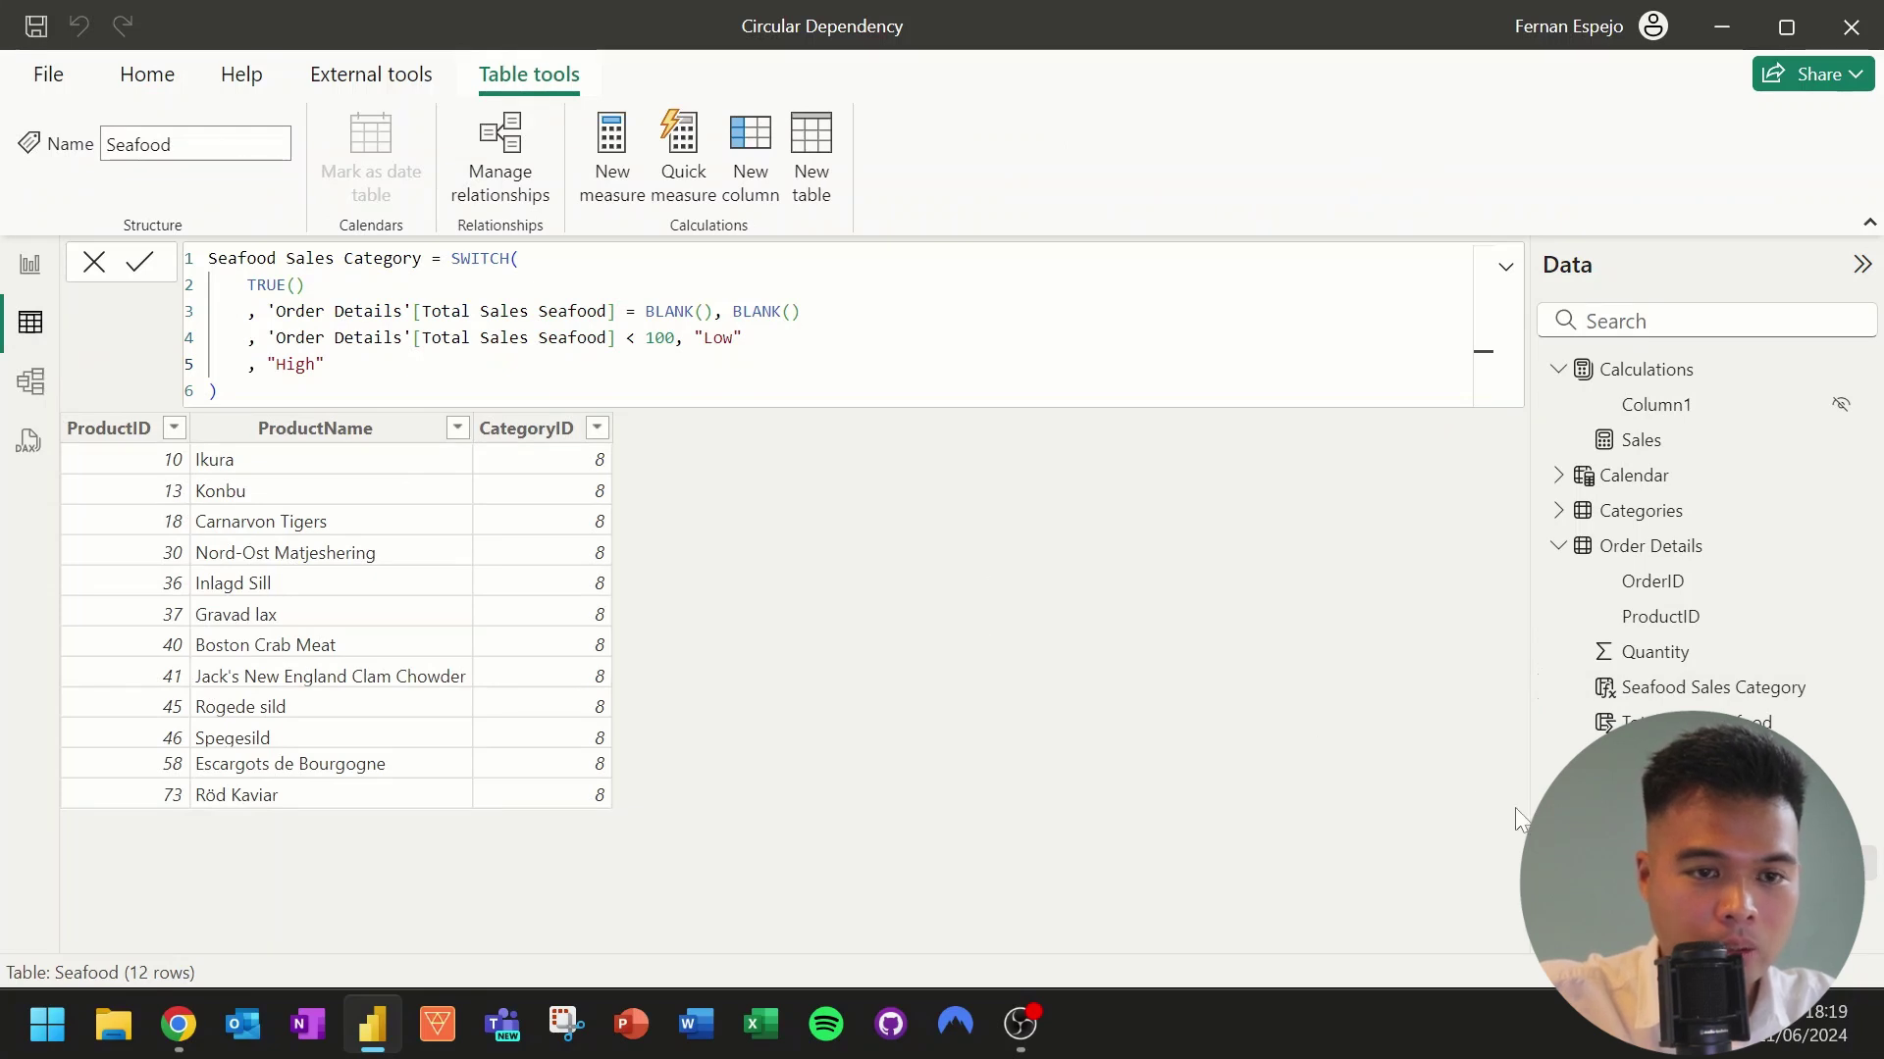
left_click(1560, 827)
left_click(1570, 863)
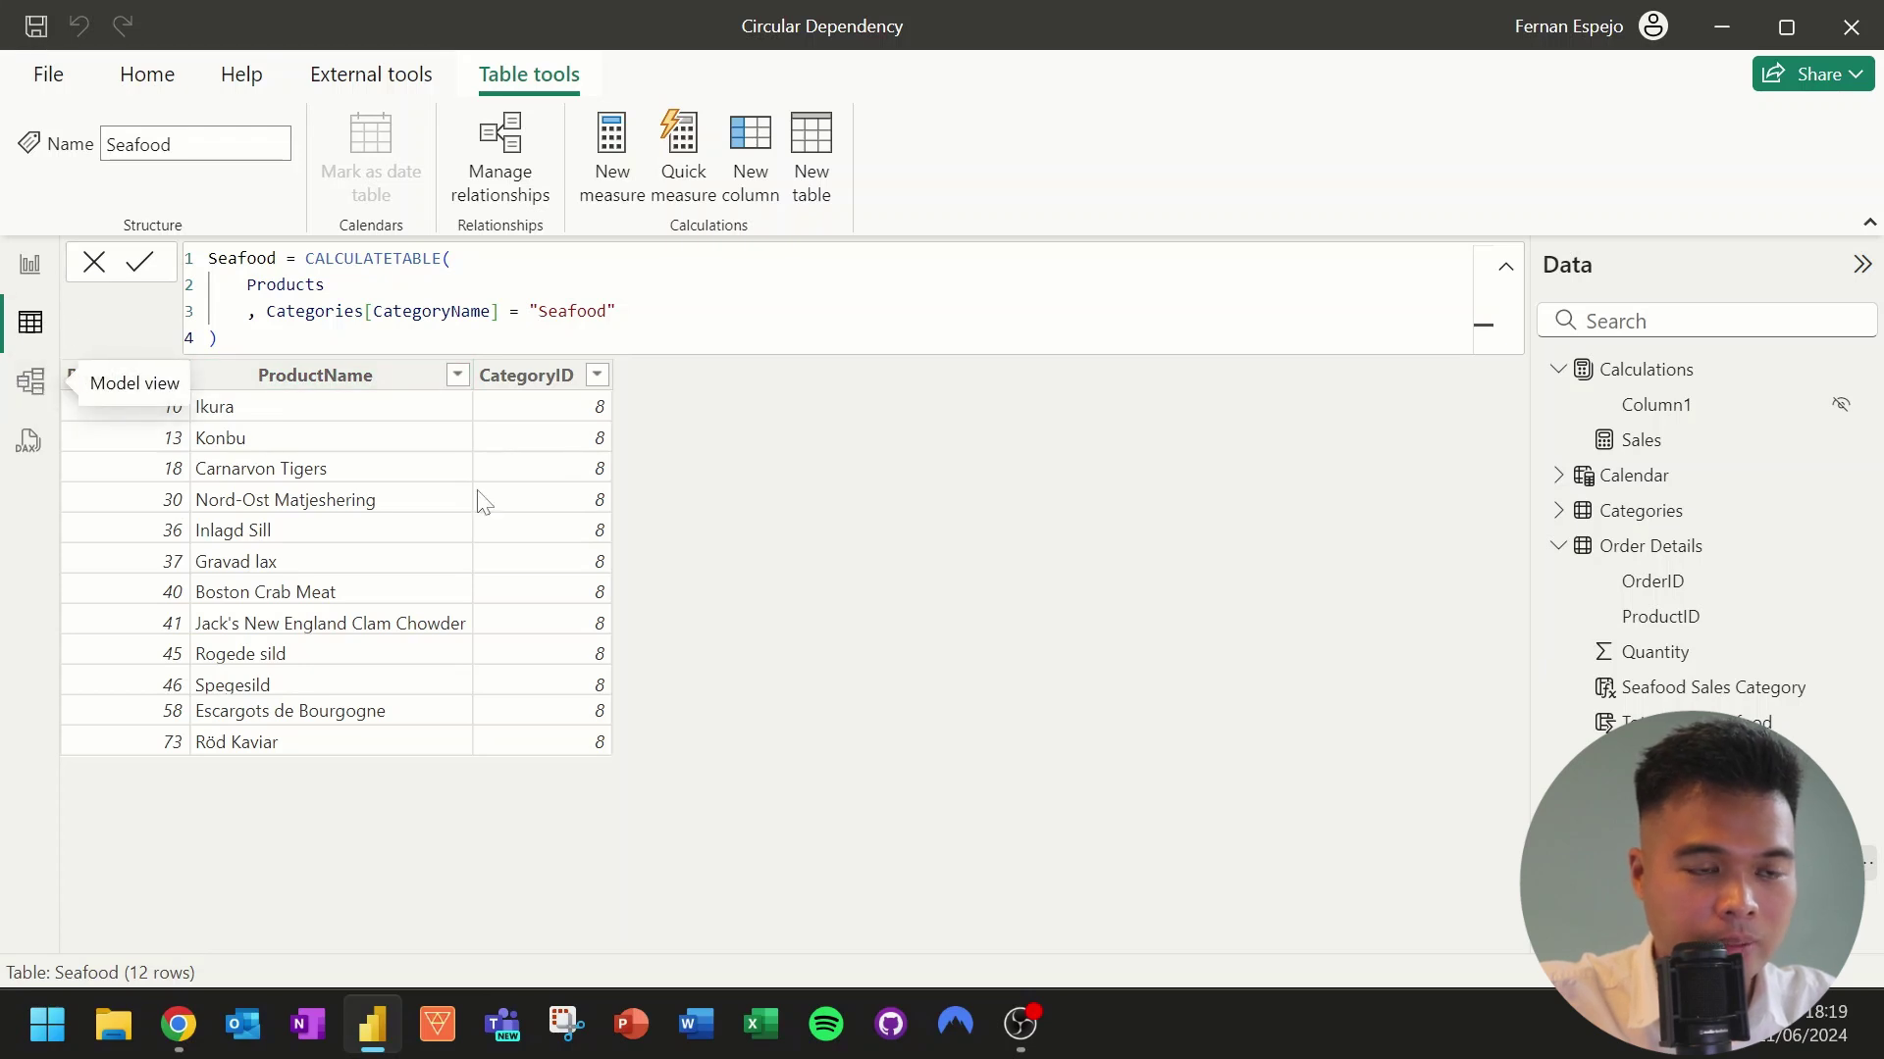
Try to create an active one-to-many relationship from Categories[CategoryID] to Seafood[CategoryID] with single cross-filter direction in the model diagram.
left_click(29, 398)
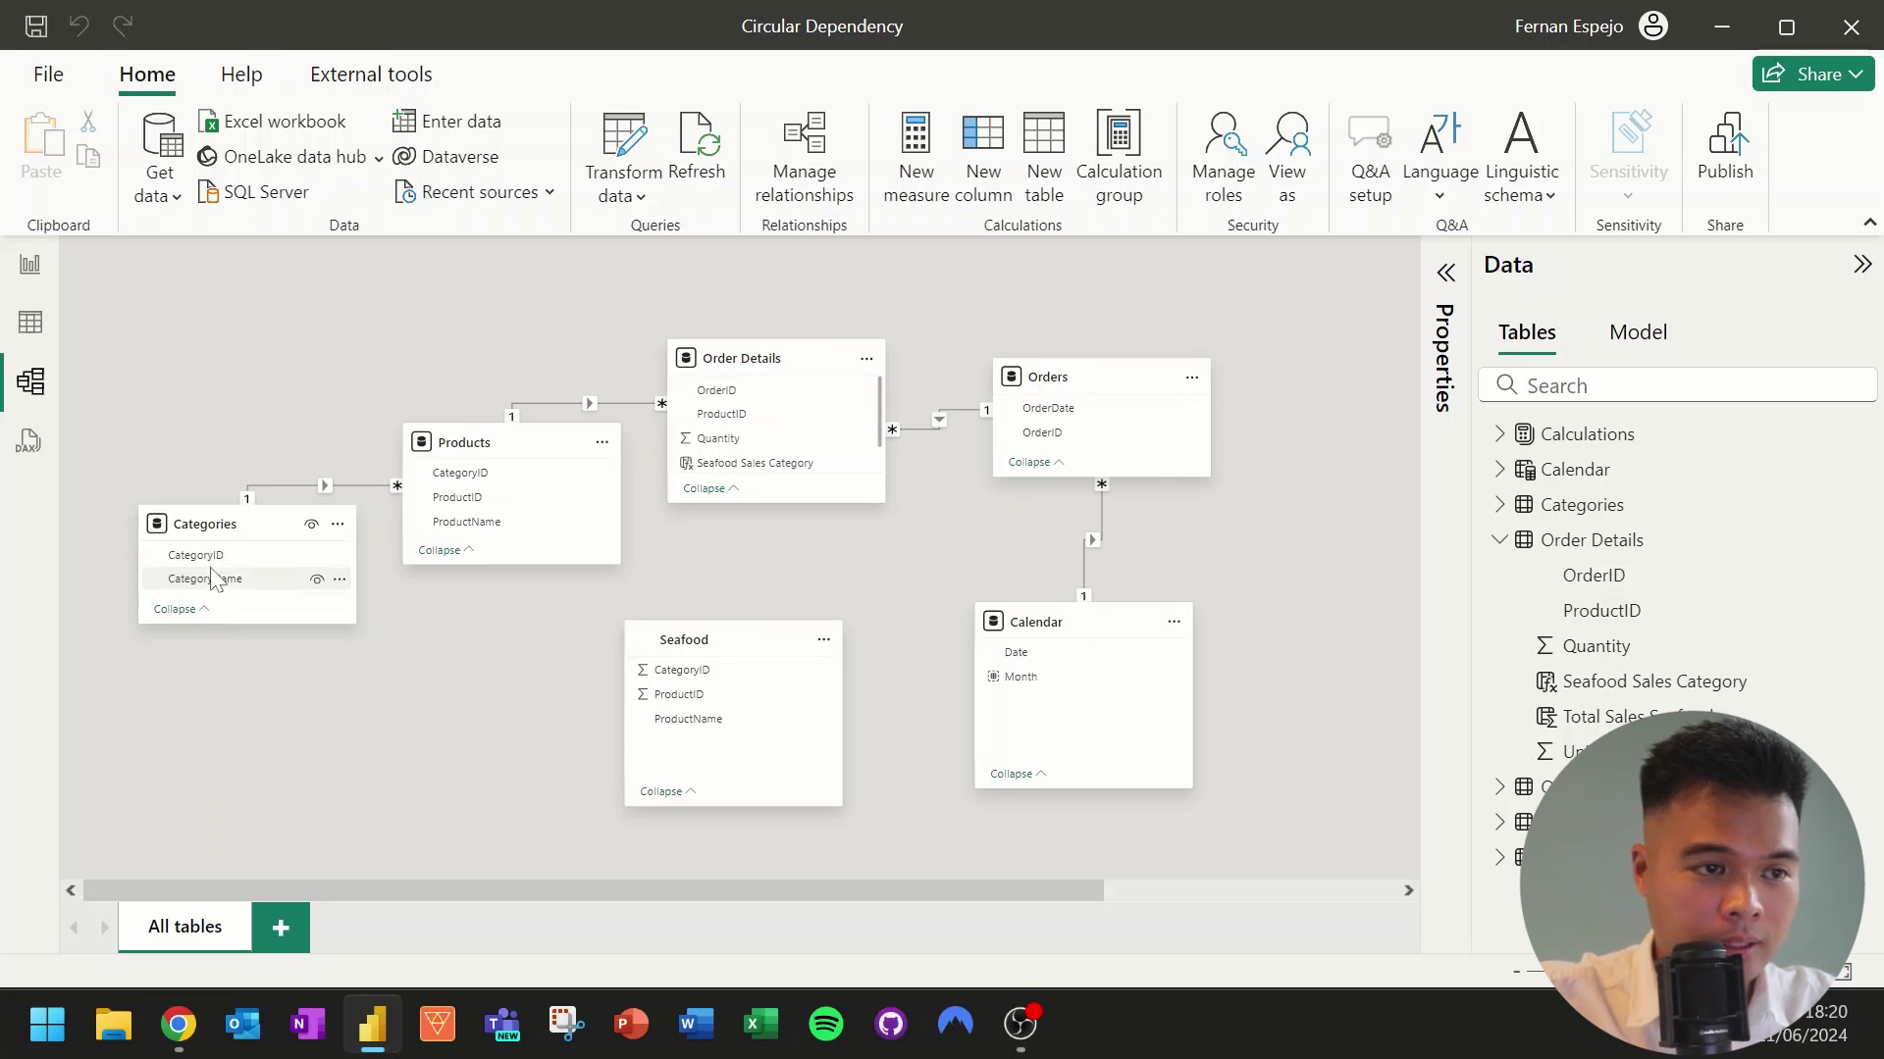
left_click_drag(214, 561, 671, 671)
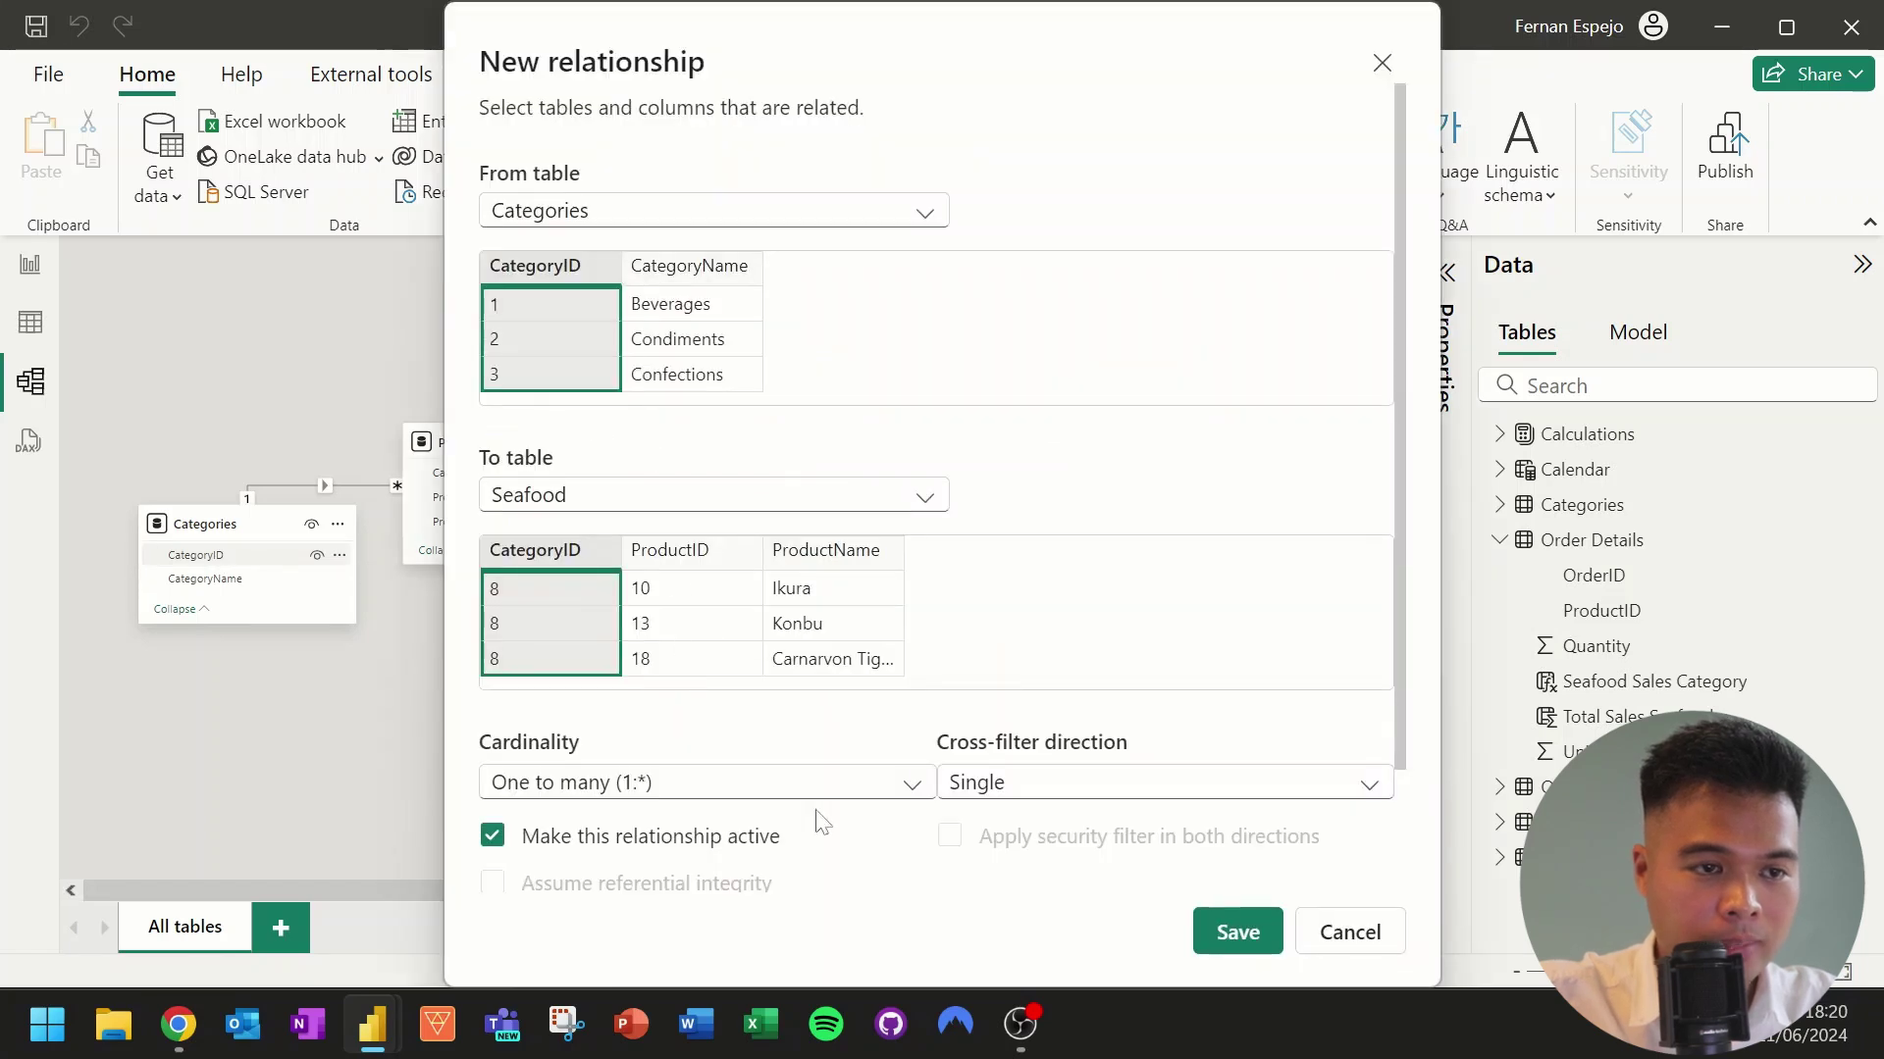
left_click(1231, 932)
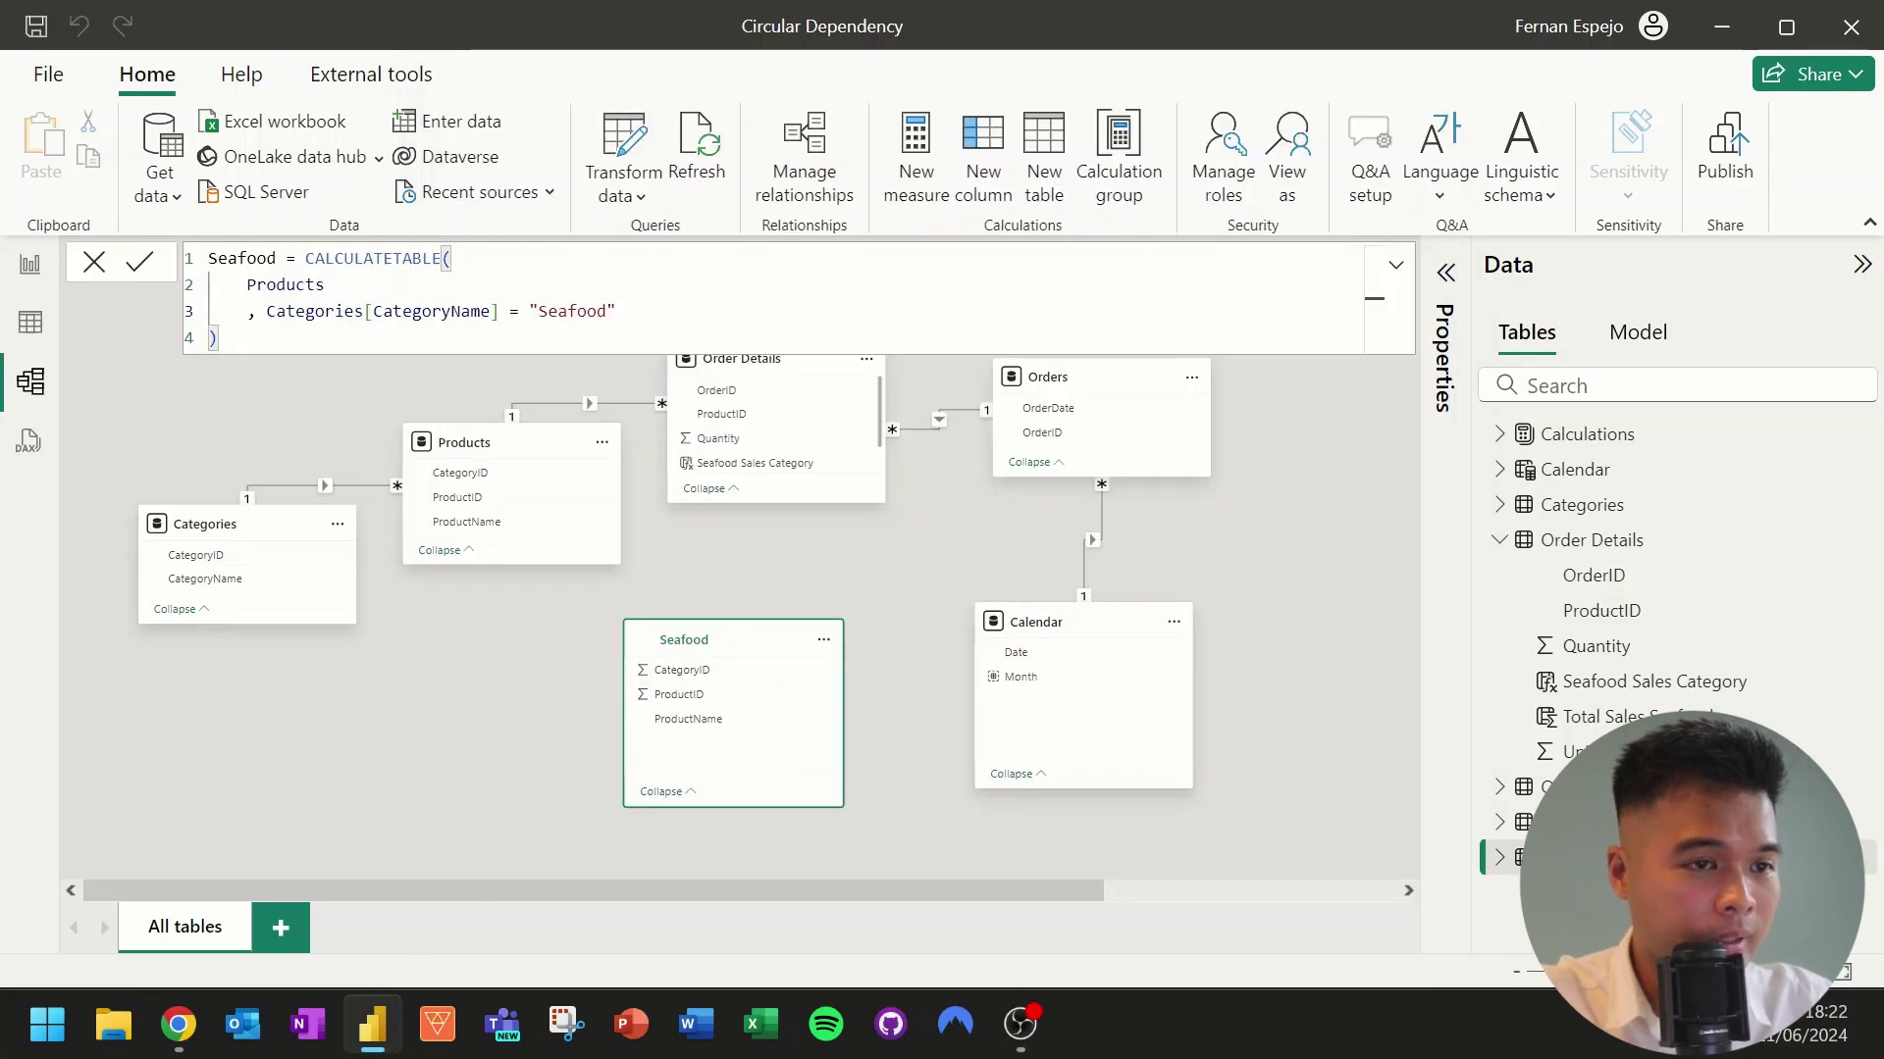
Copy the Categories[CategoryName] = "Seafood" condition in the Seafood formula and replace it with a FILTER function split over several lines.
left_click_drag(616, 311, 266, 311)
key("ctrl+c")
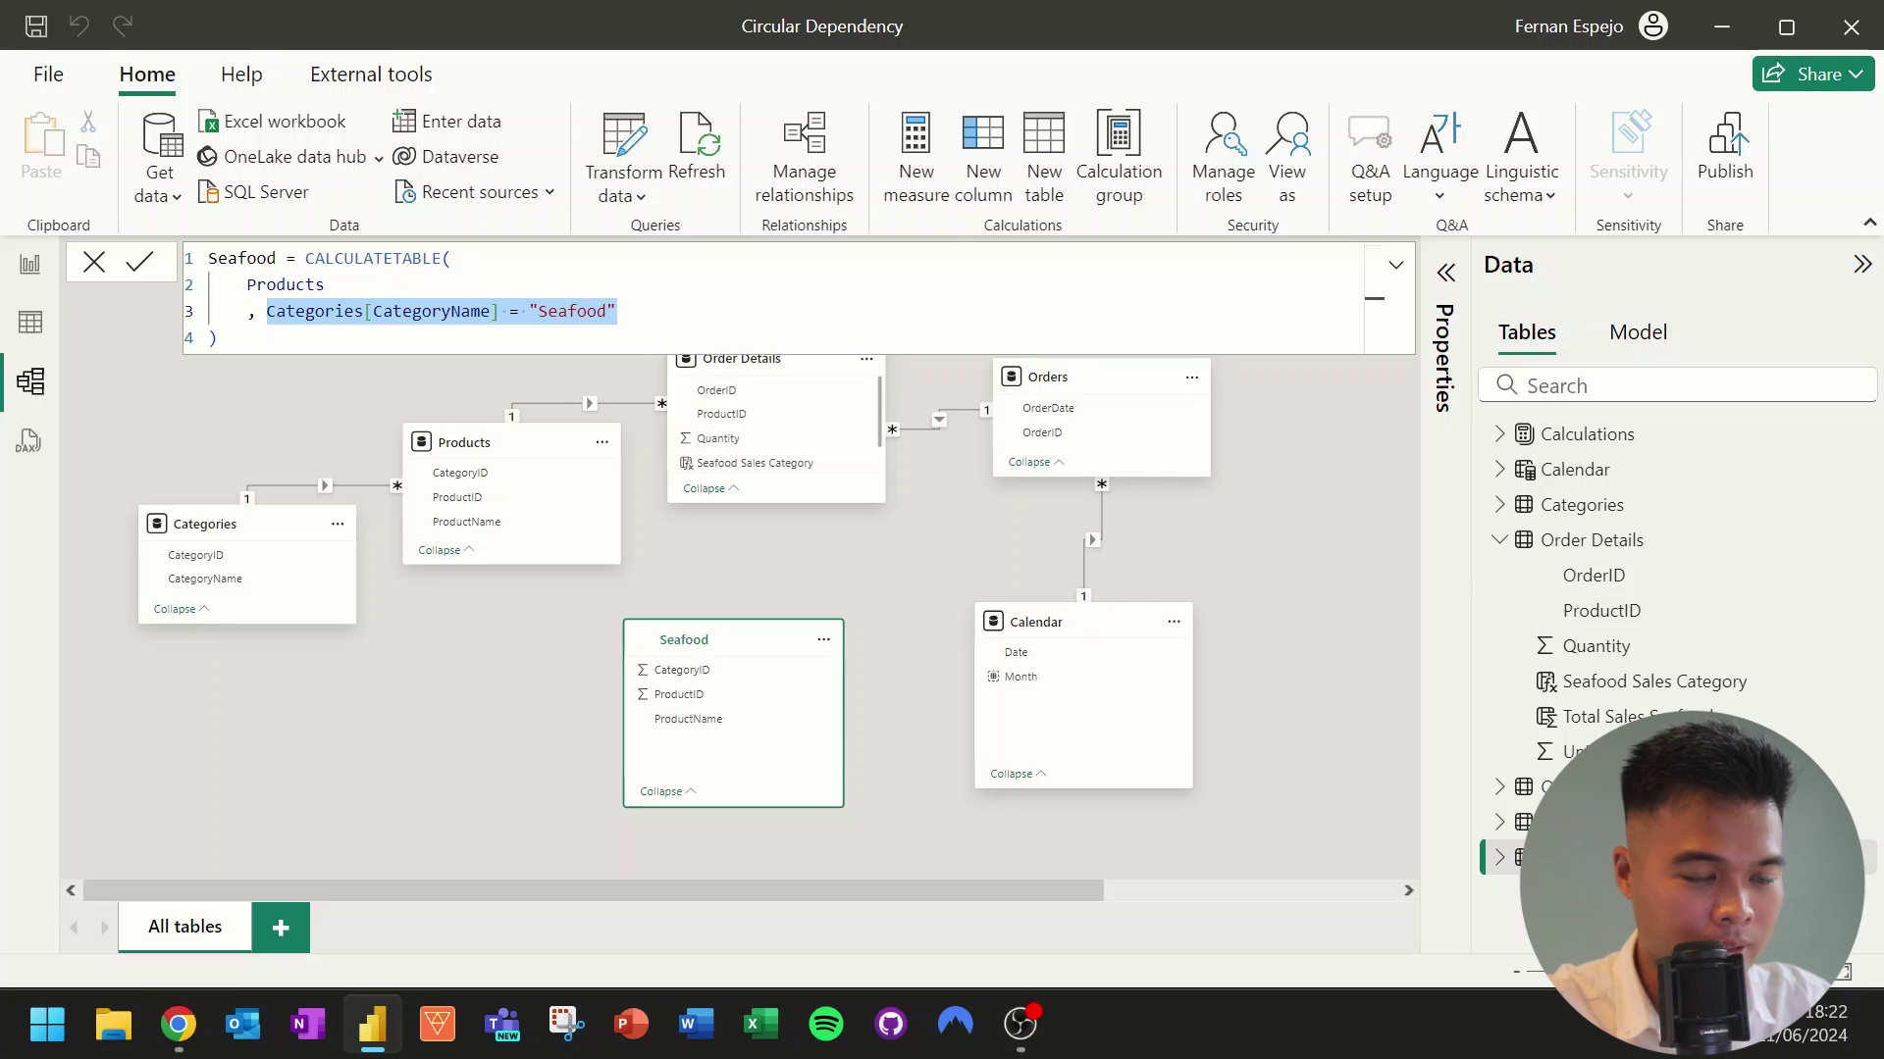
key("BackSpace")
type("FILT")
key("Tab")
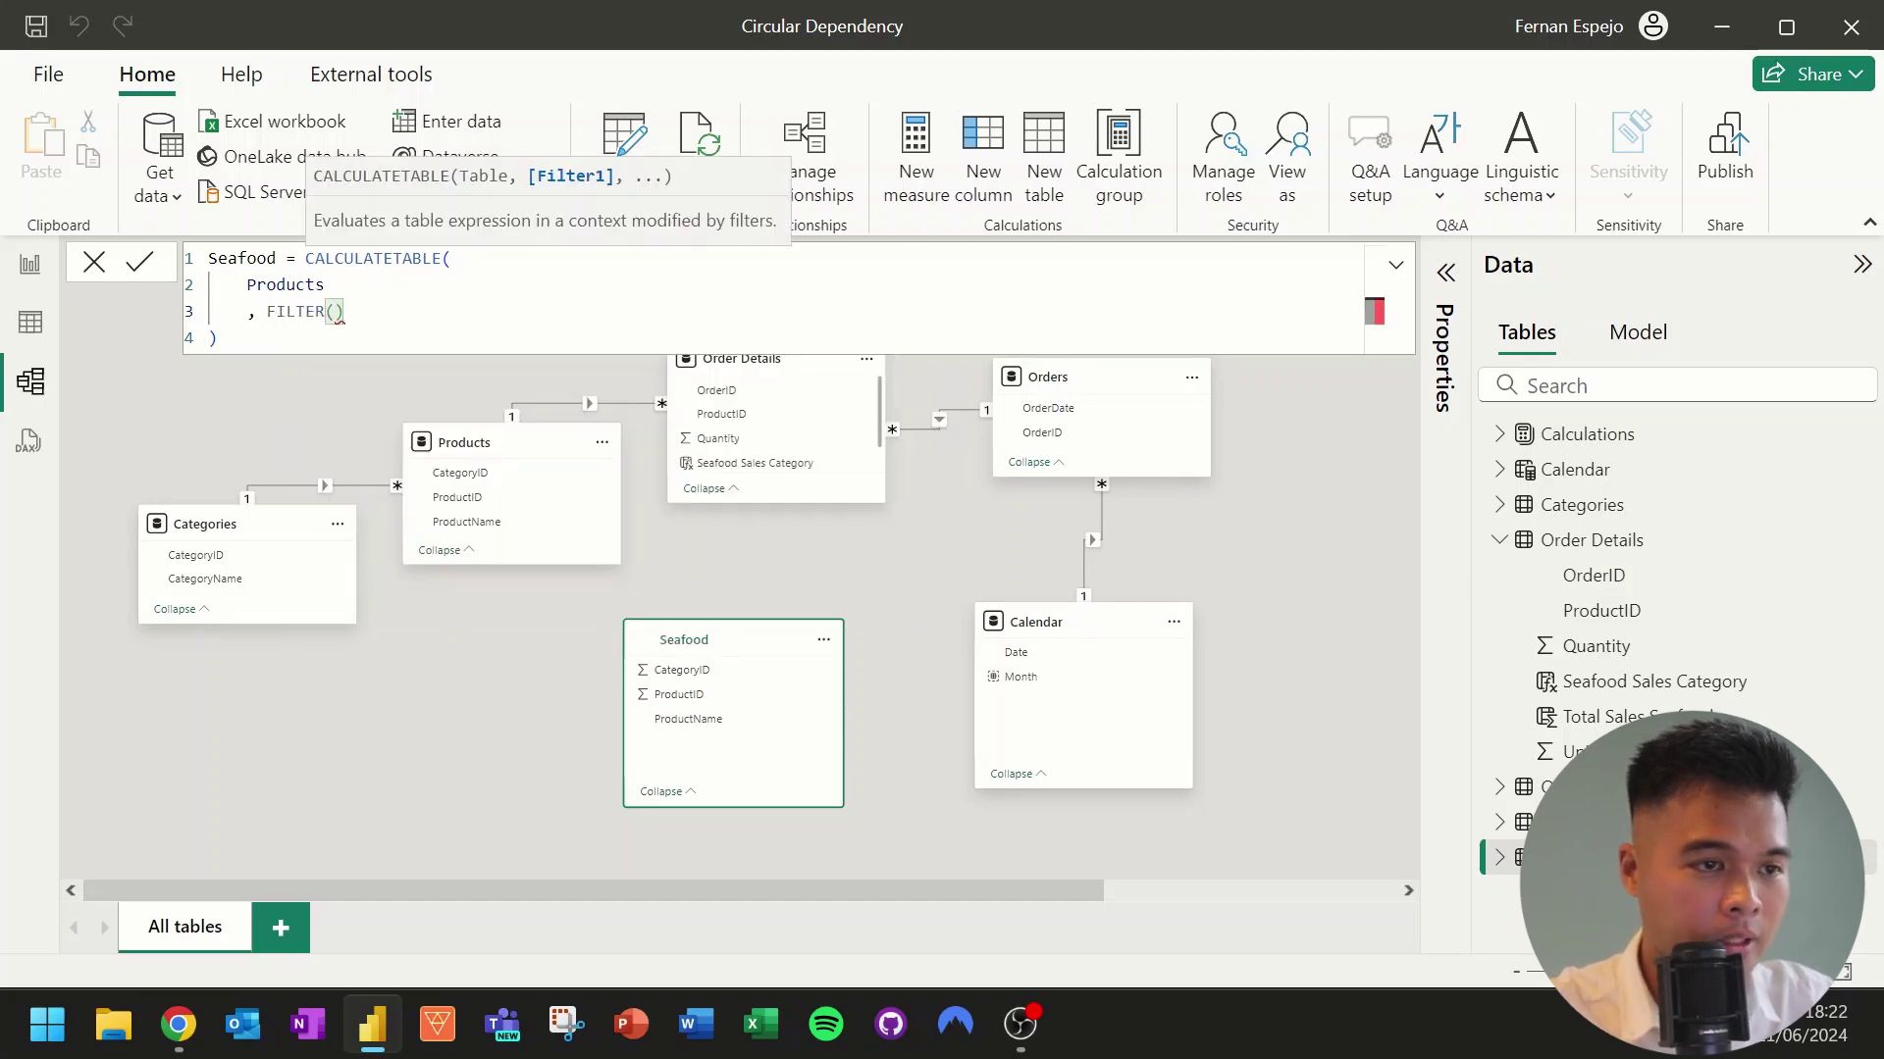
key("shift+Return")
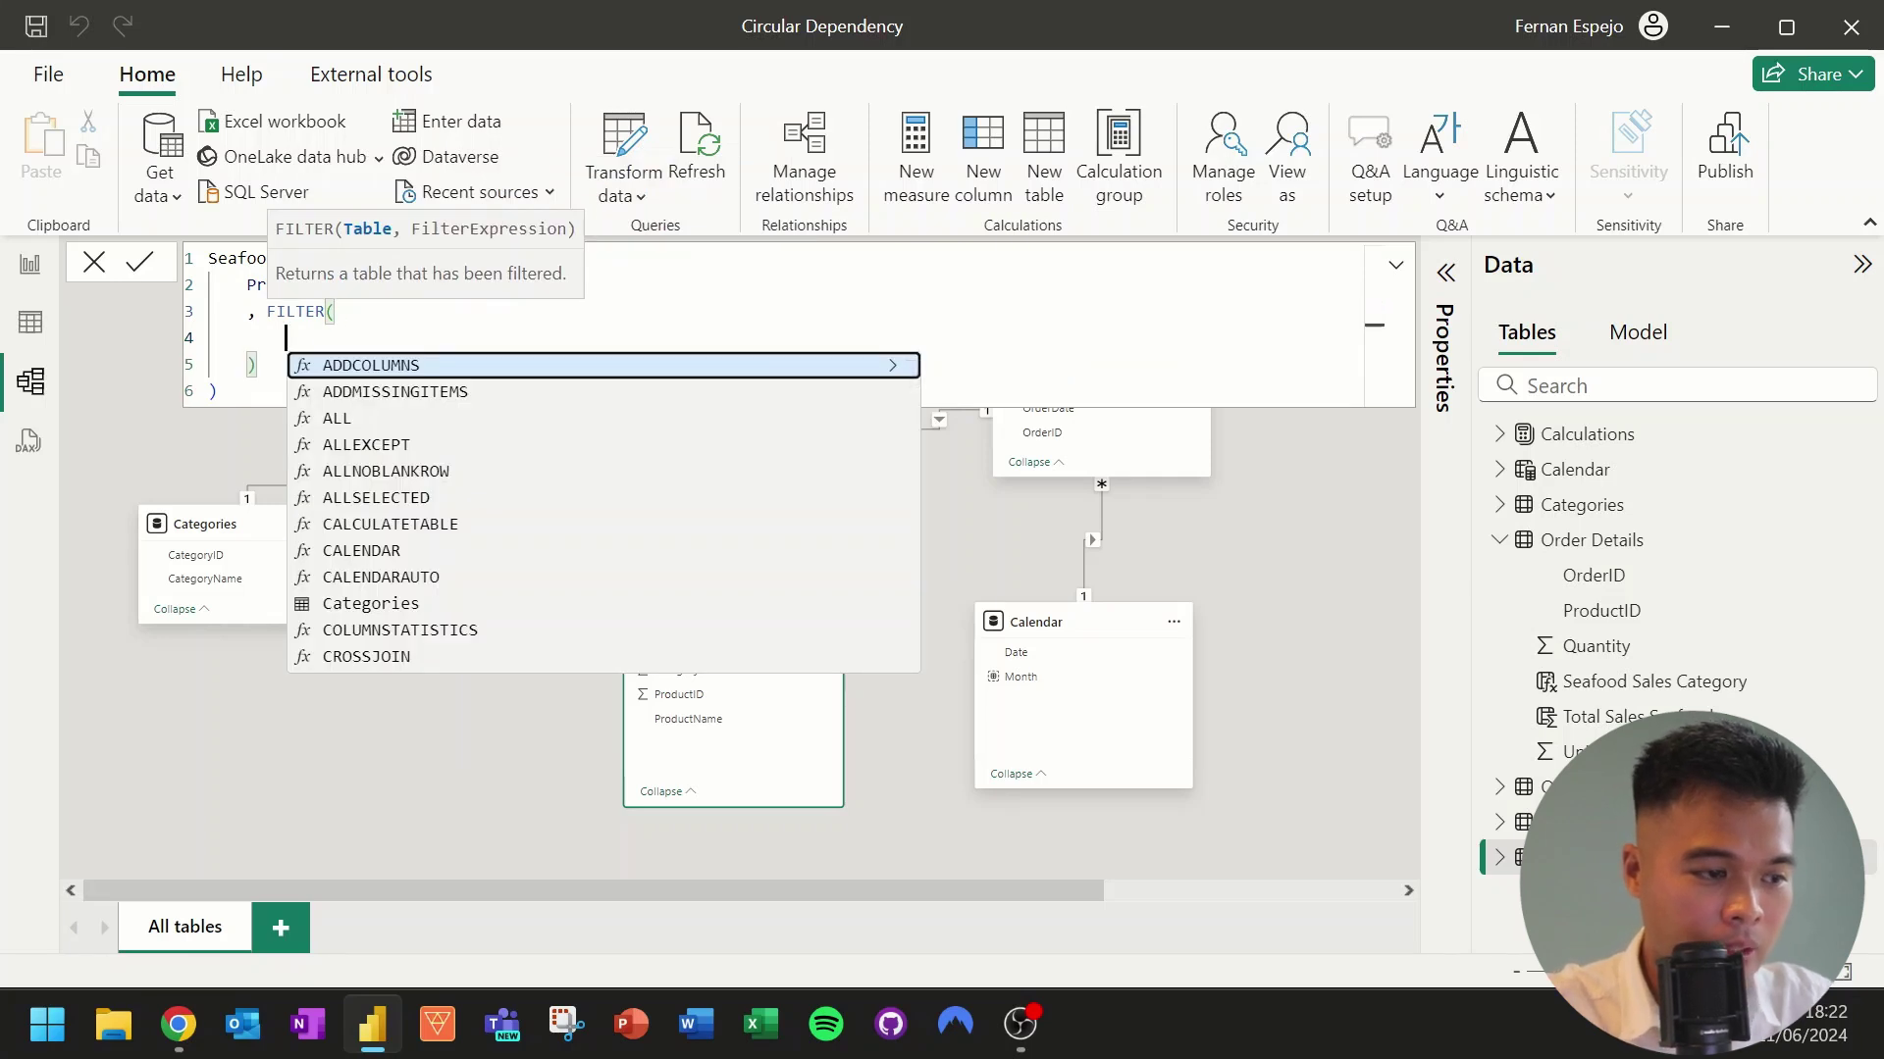
Enter ALLNOBLANKROW( Categories ) as the table argument of FILTER in the Seafood formula.
type("ALLN")
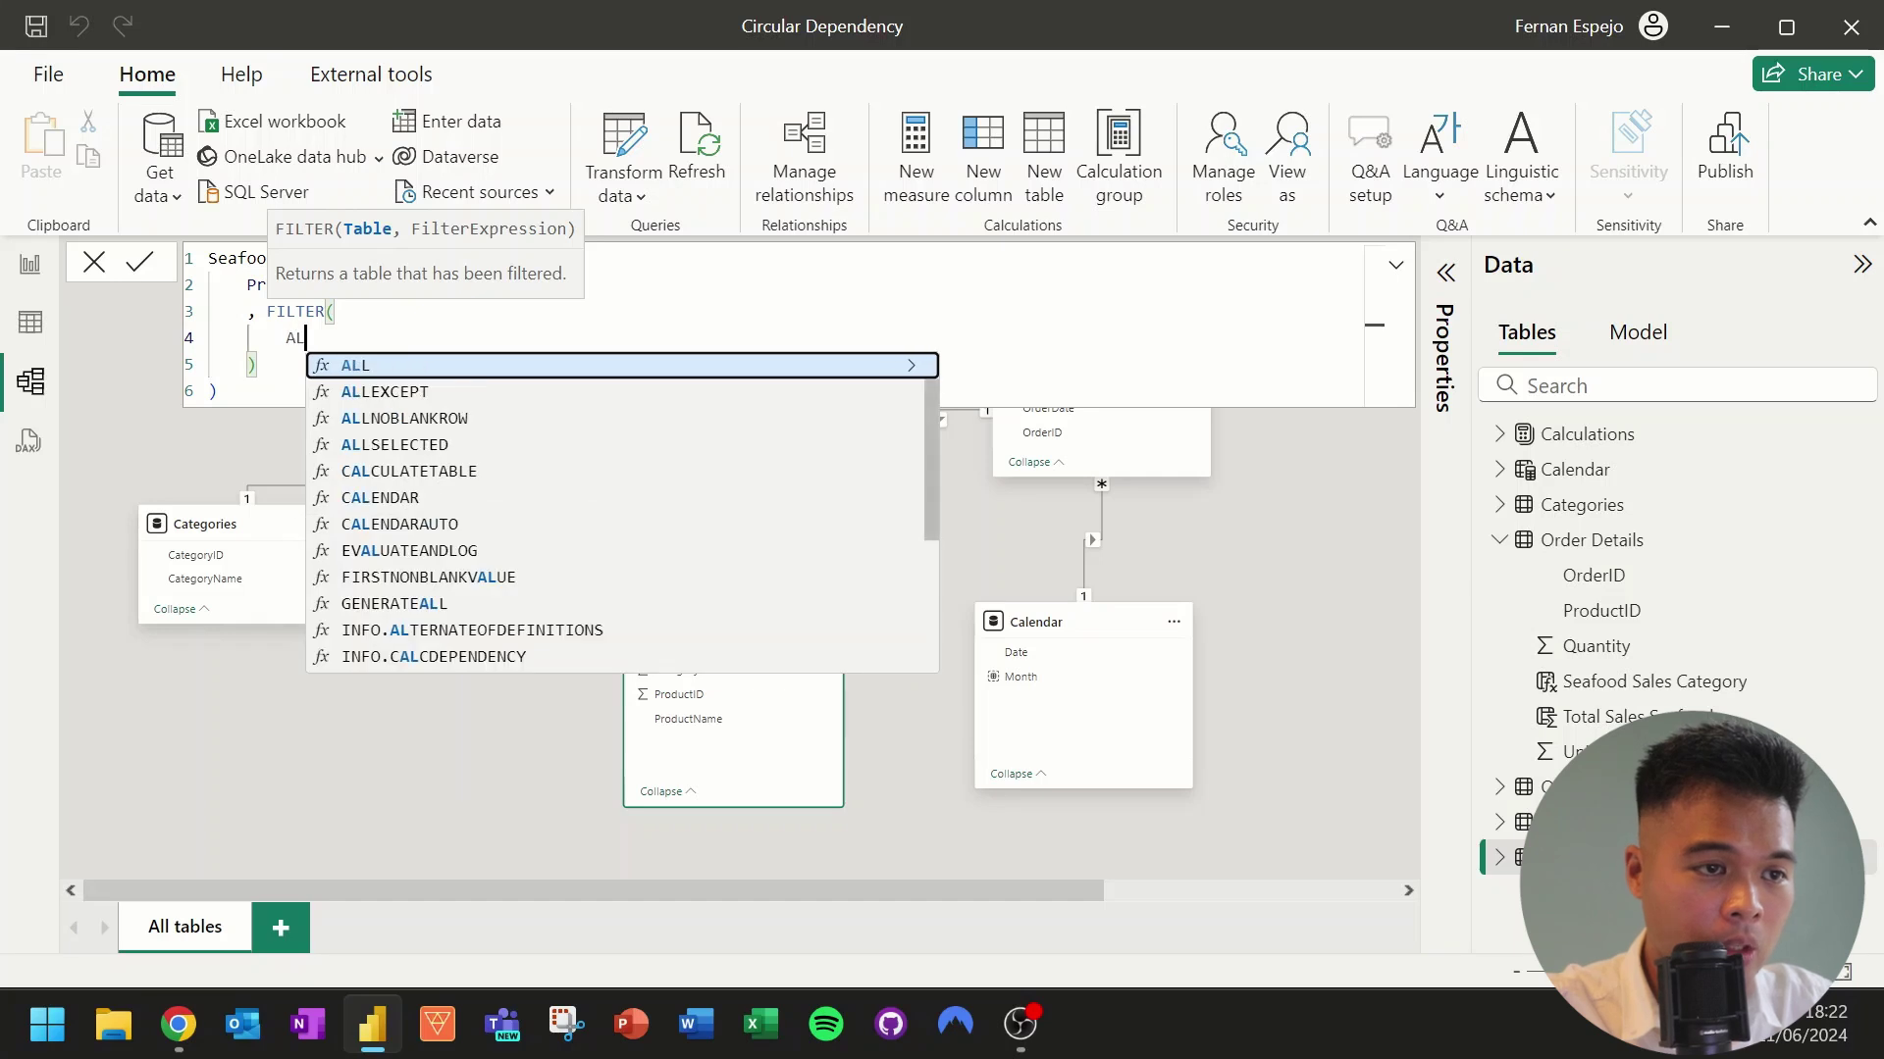
key("Tab")
type("Categories )")
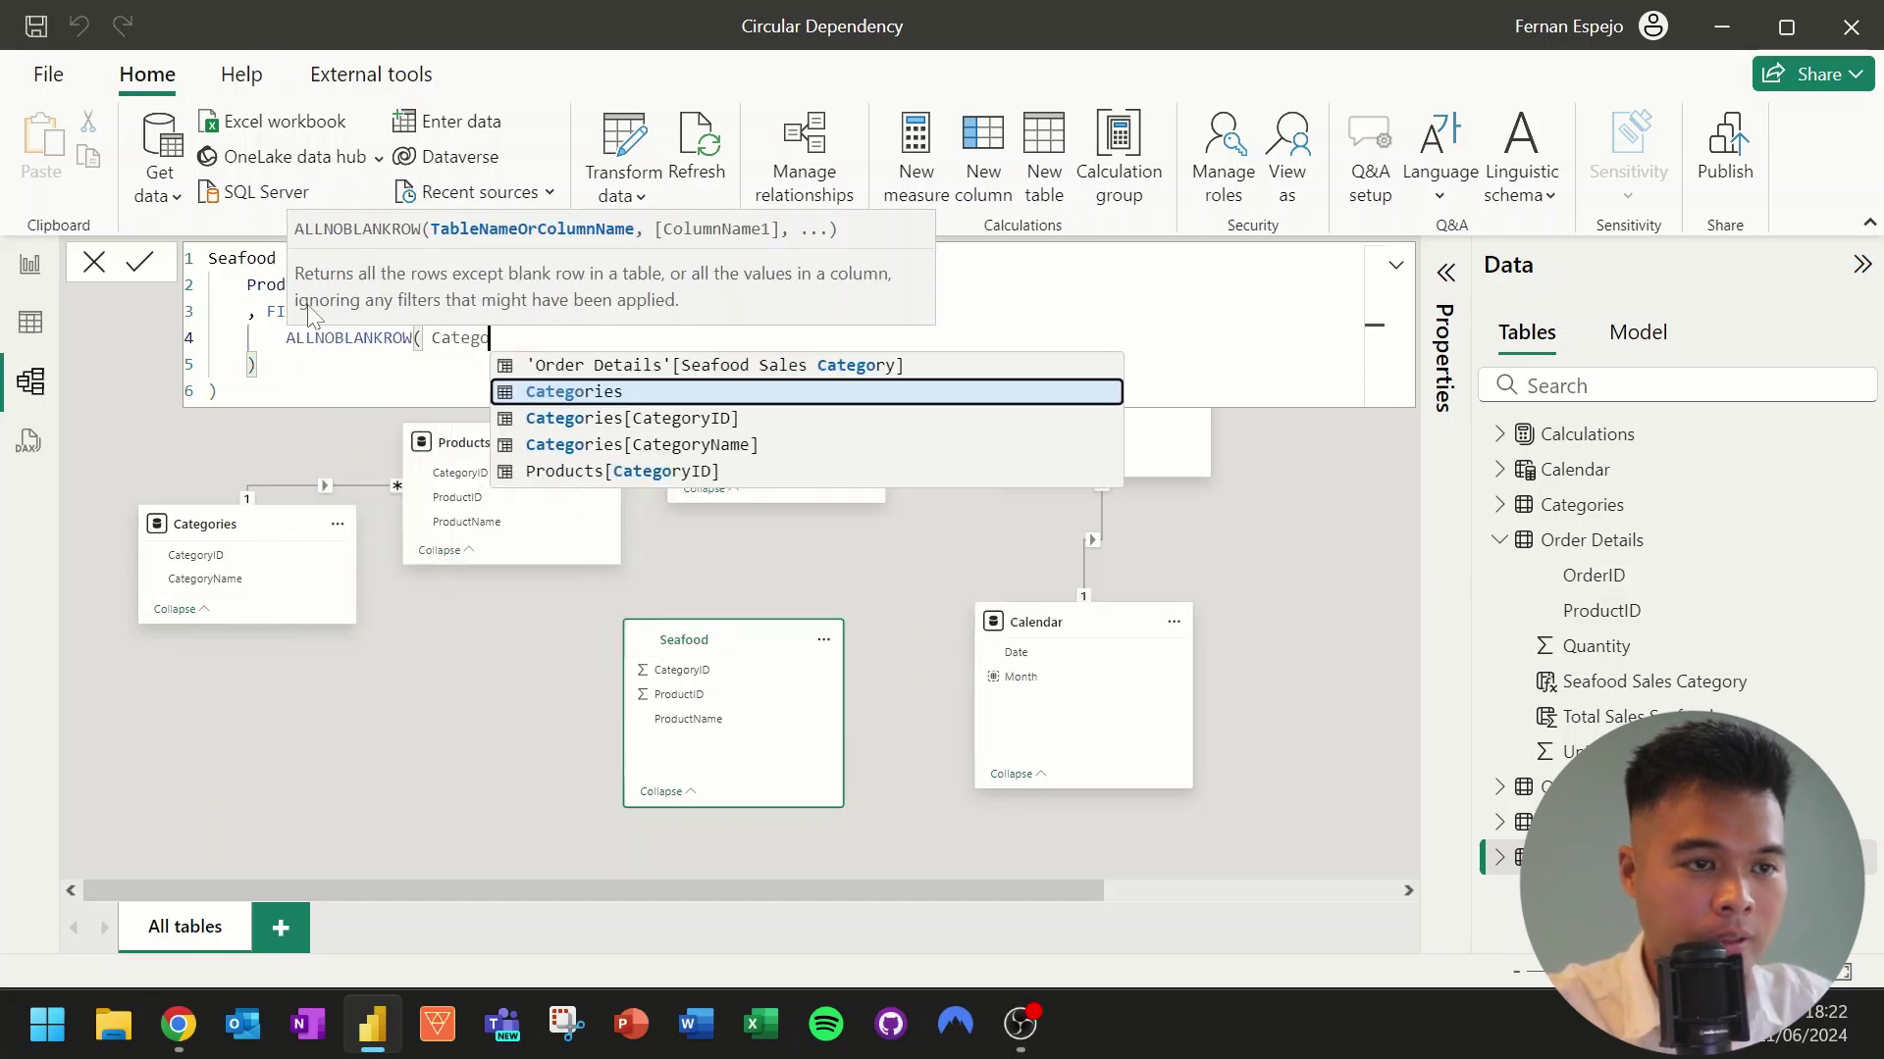
key("Tab")
type(")")
Add the copied Categories[CategoryName] = "Seafood" condition as the FILTER expression on a new line and commit the Seafood formula.
key("shift+Return")
type(",")
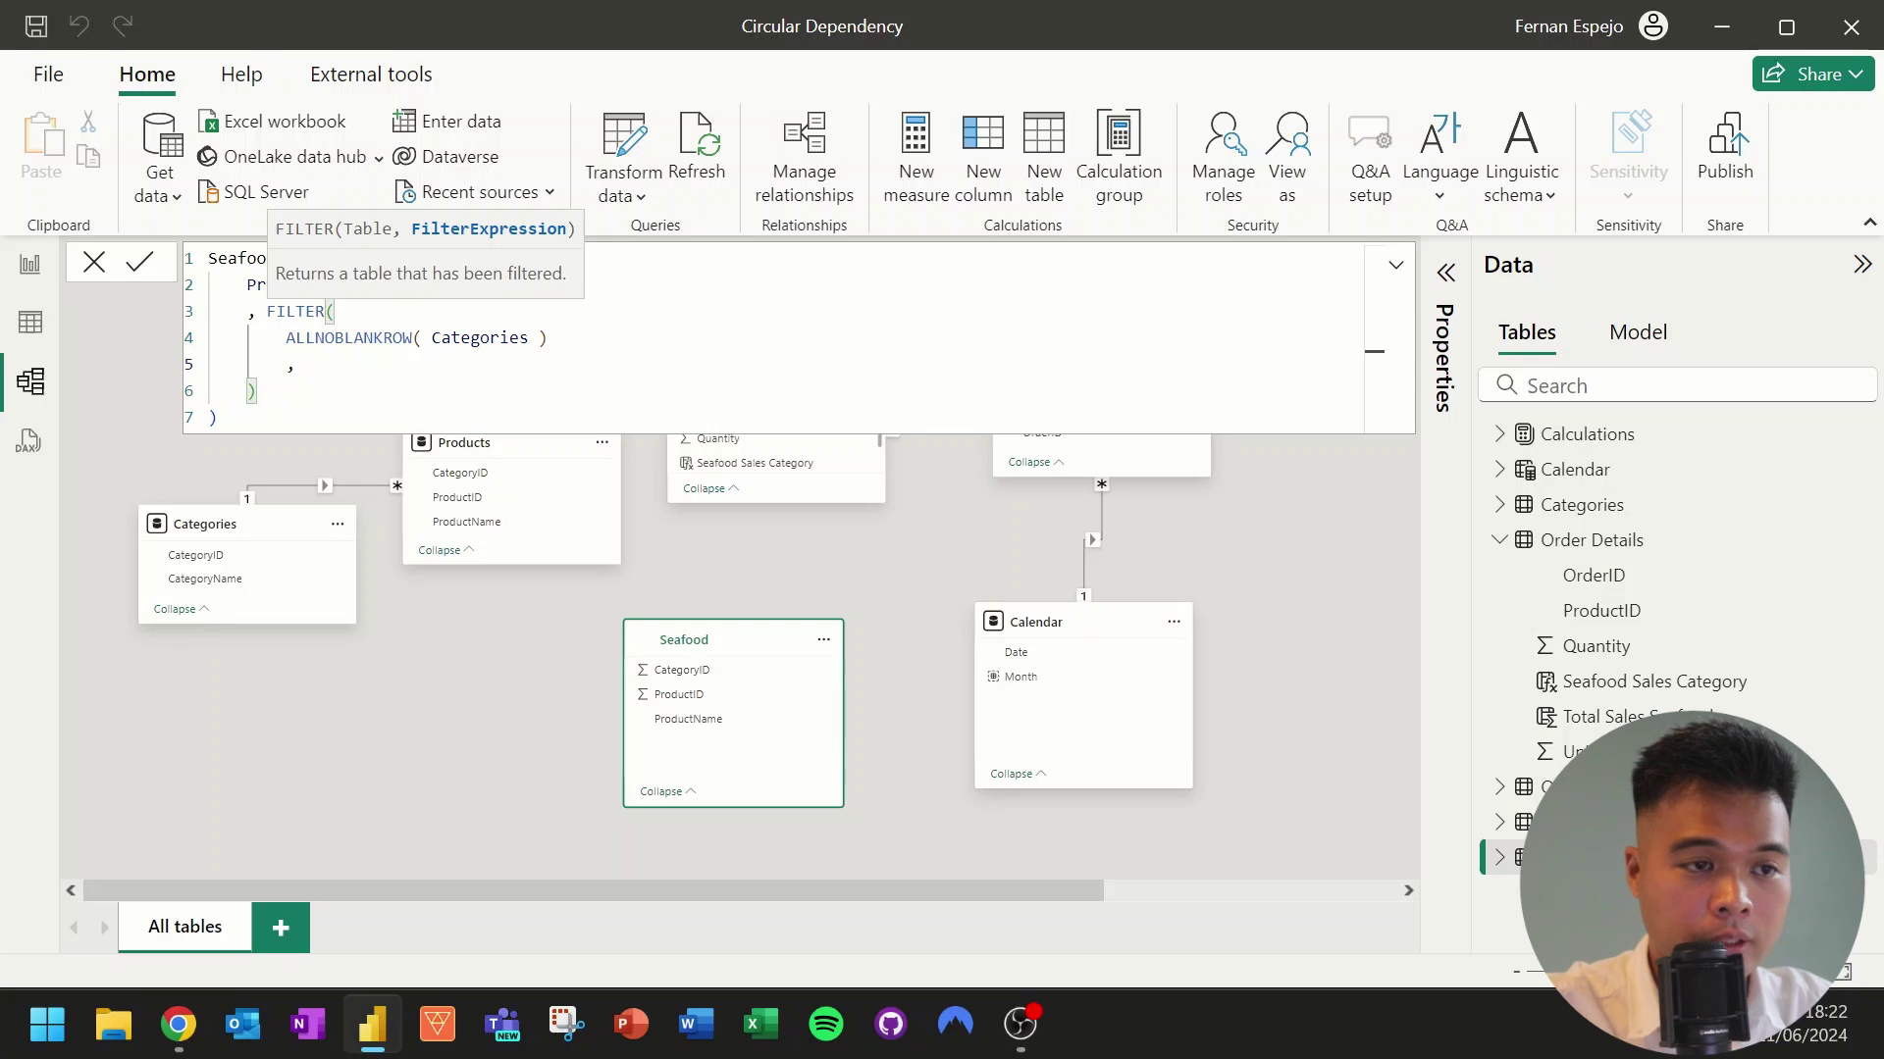
key("ctrl+v")
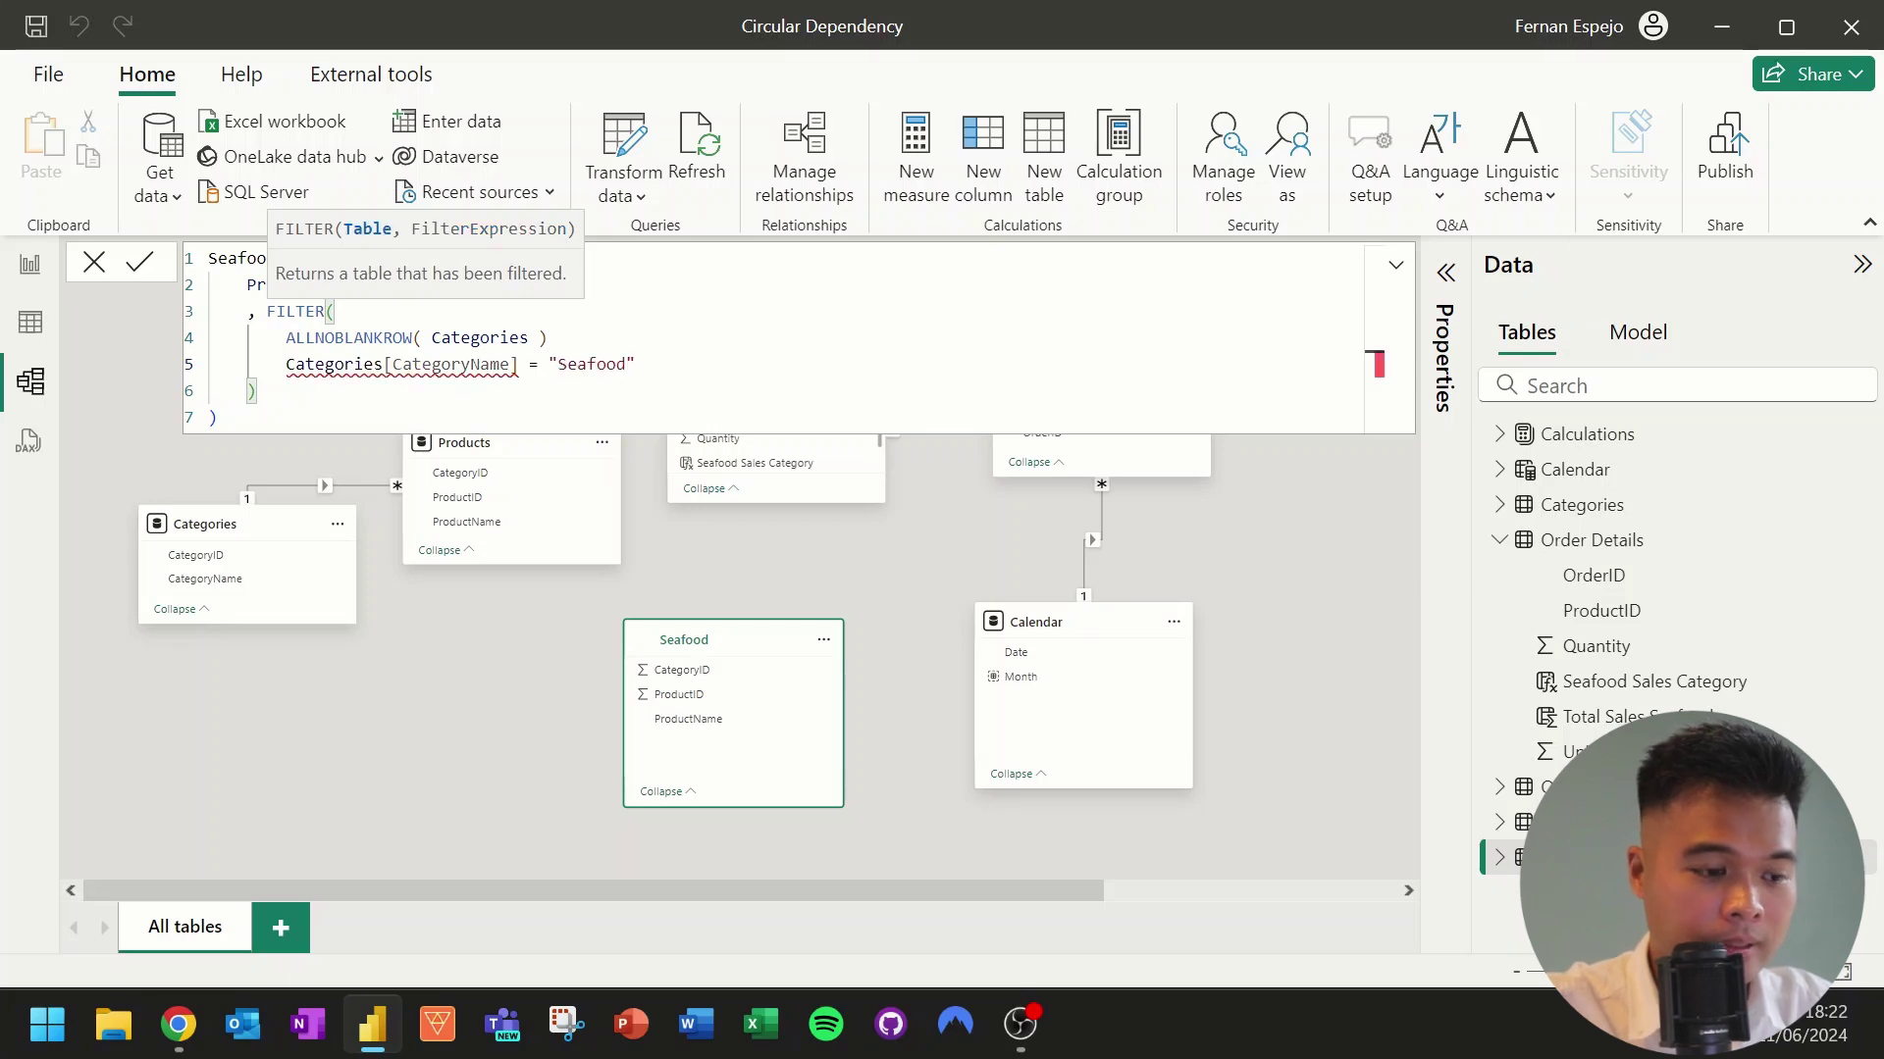
key("ctrl+z")
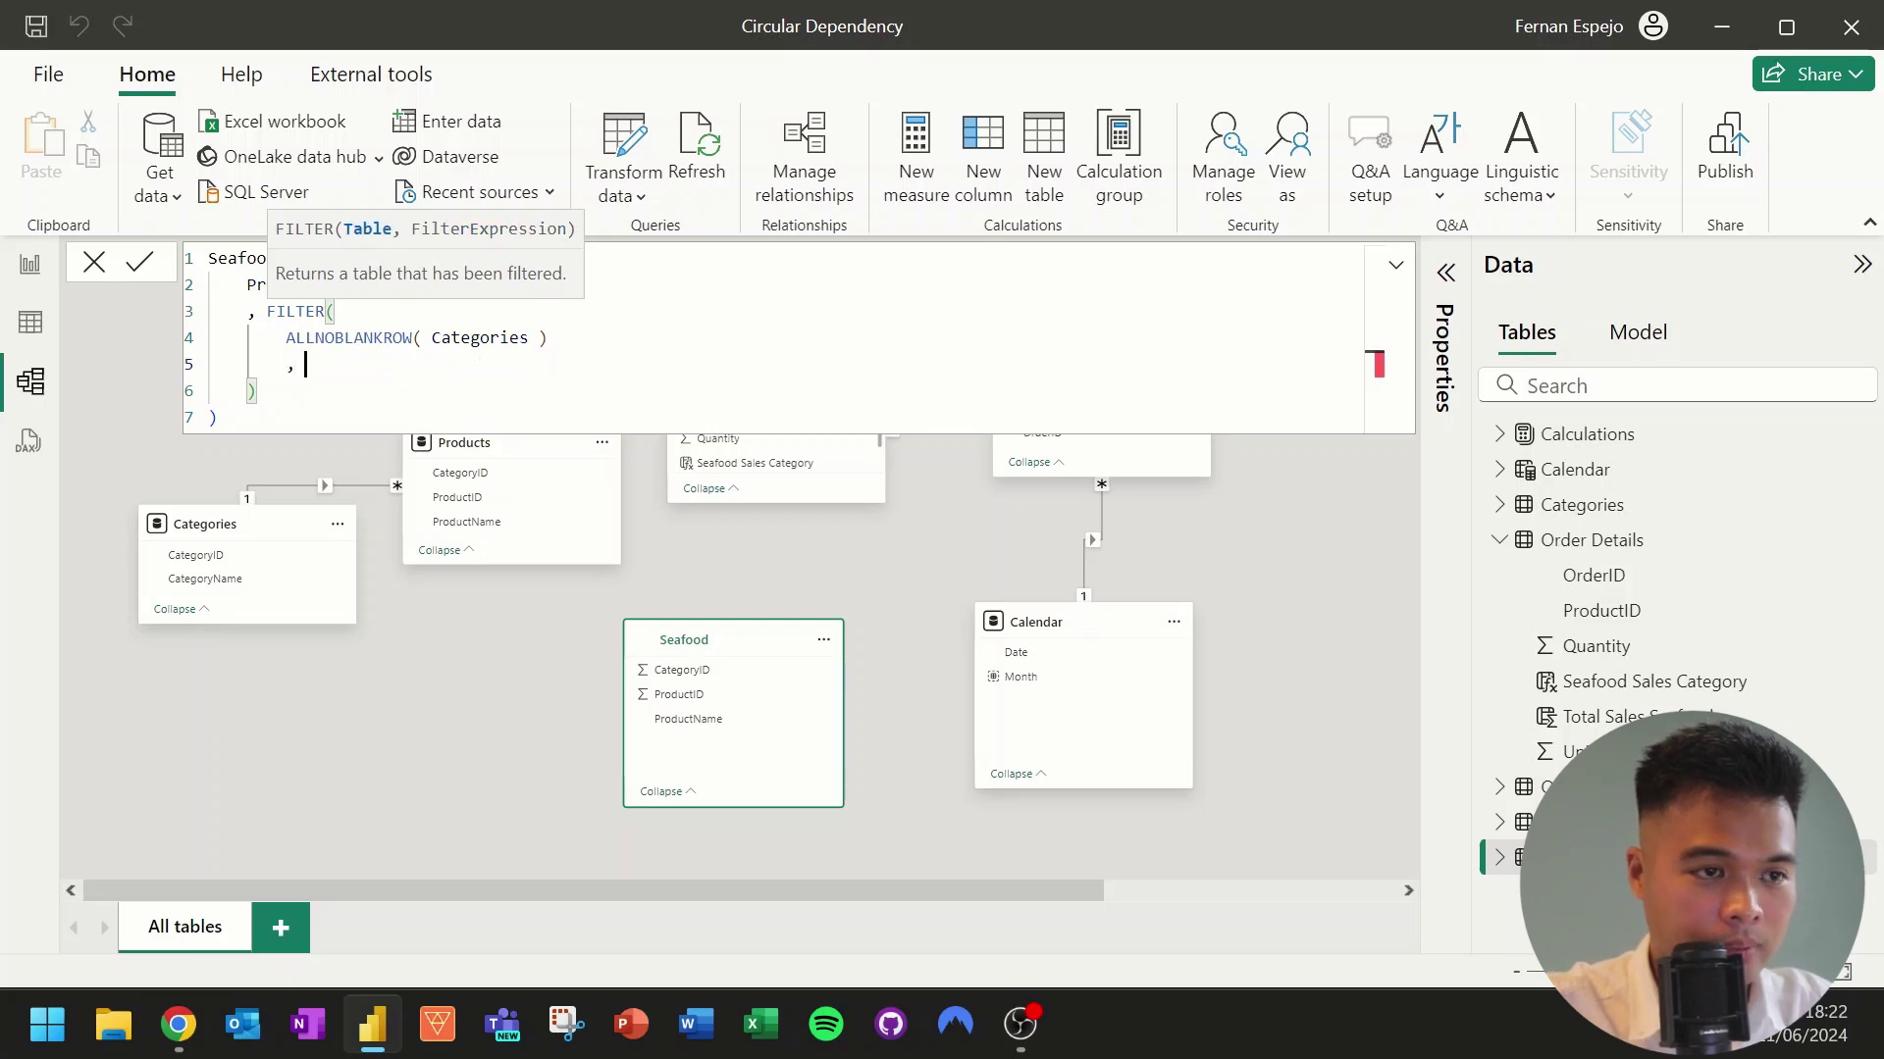
key("ctrl+v")
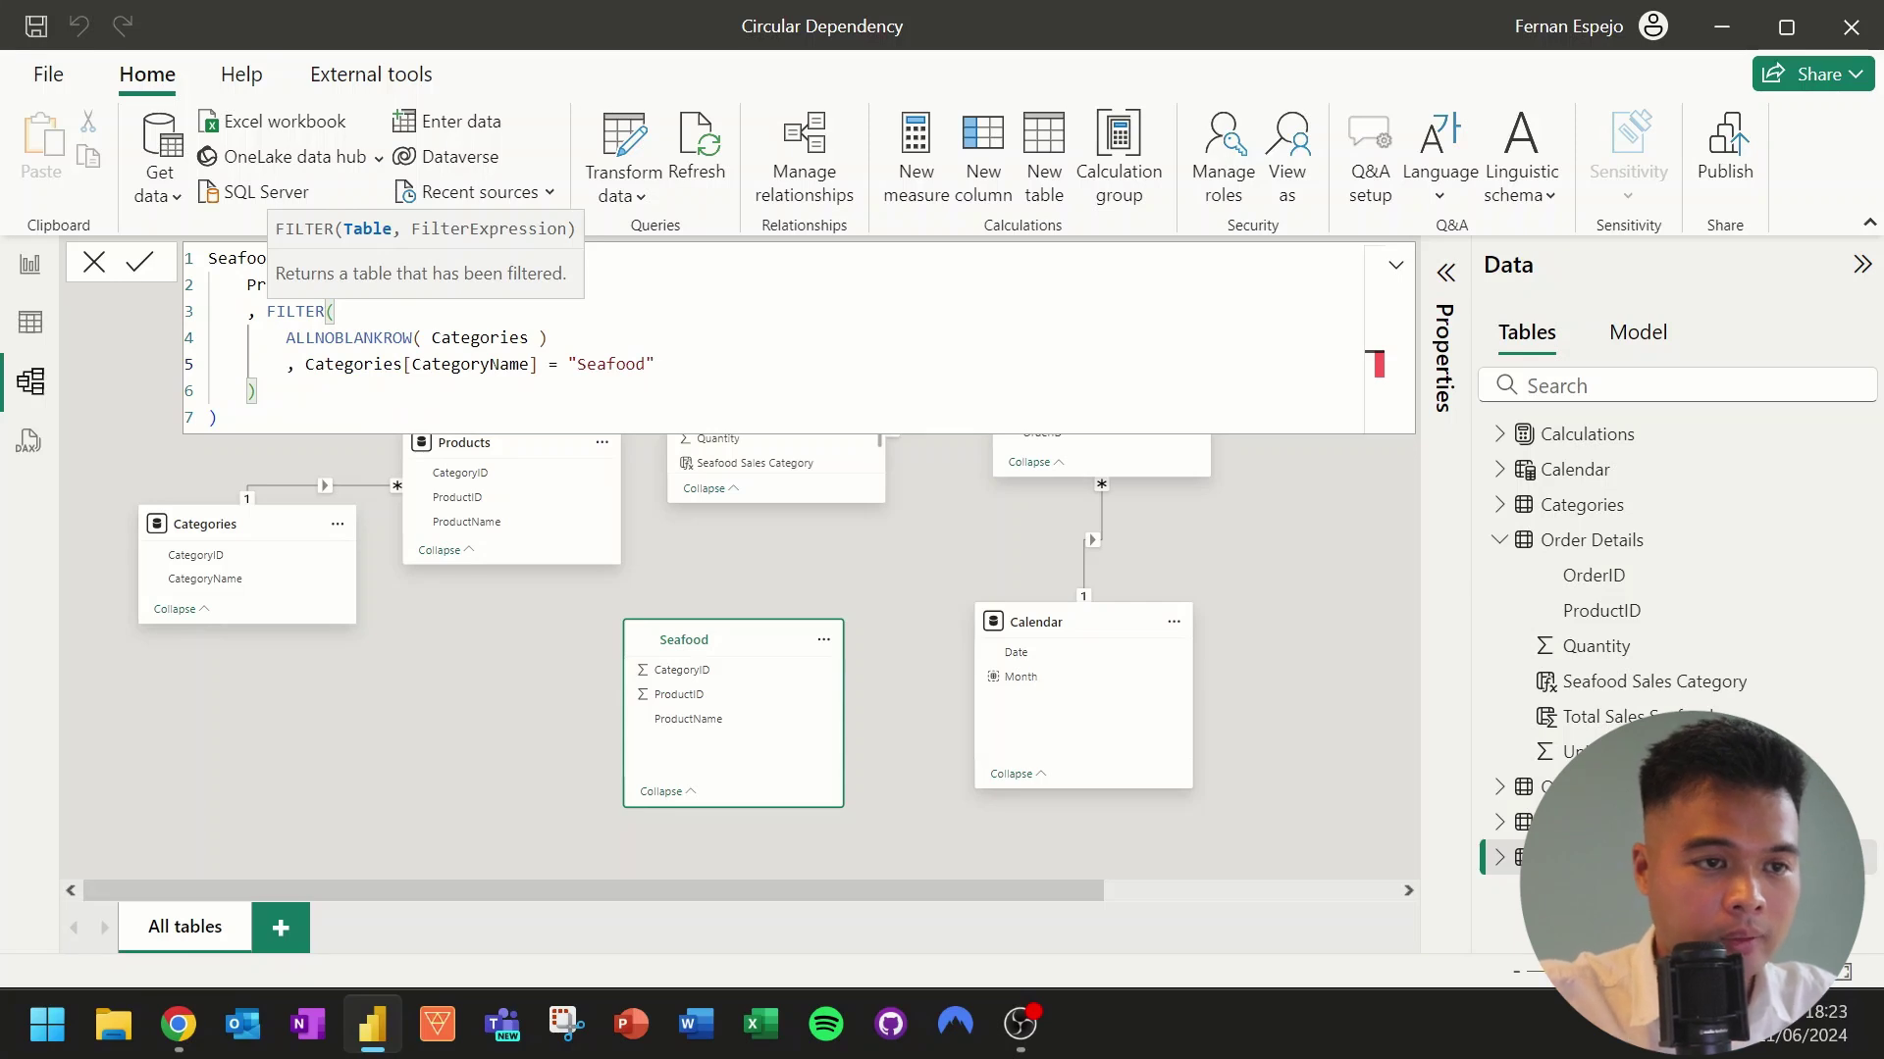
left_click(547, 337)
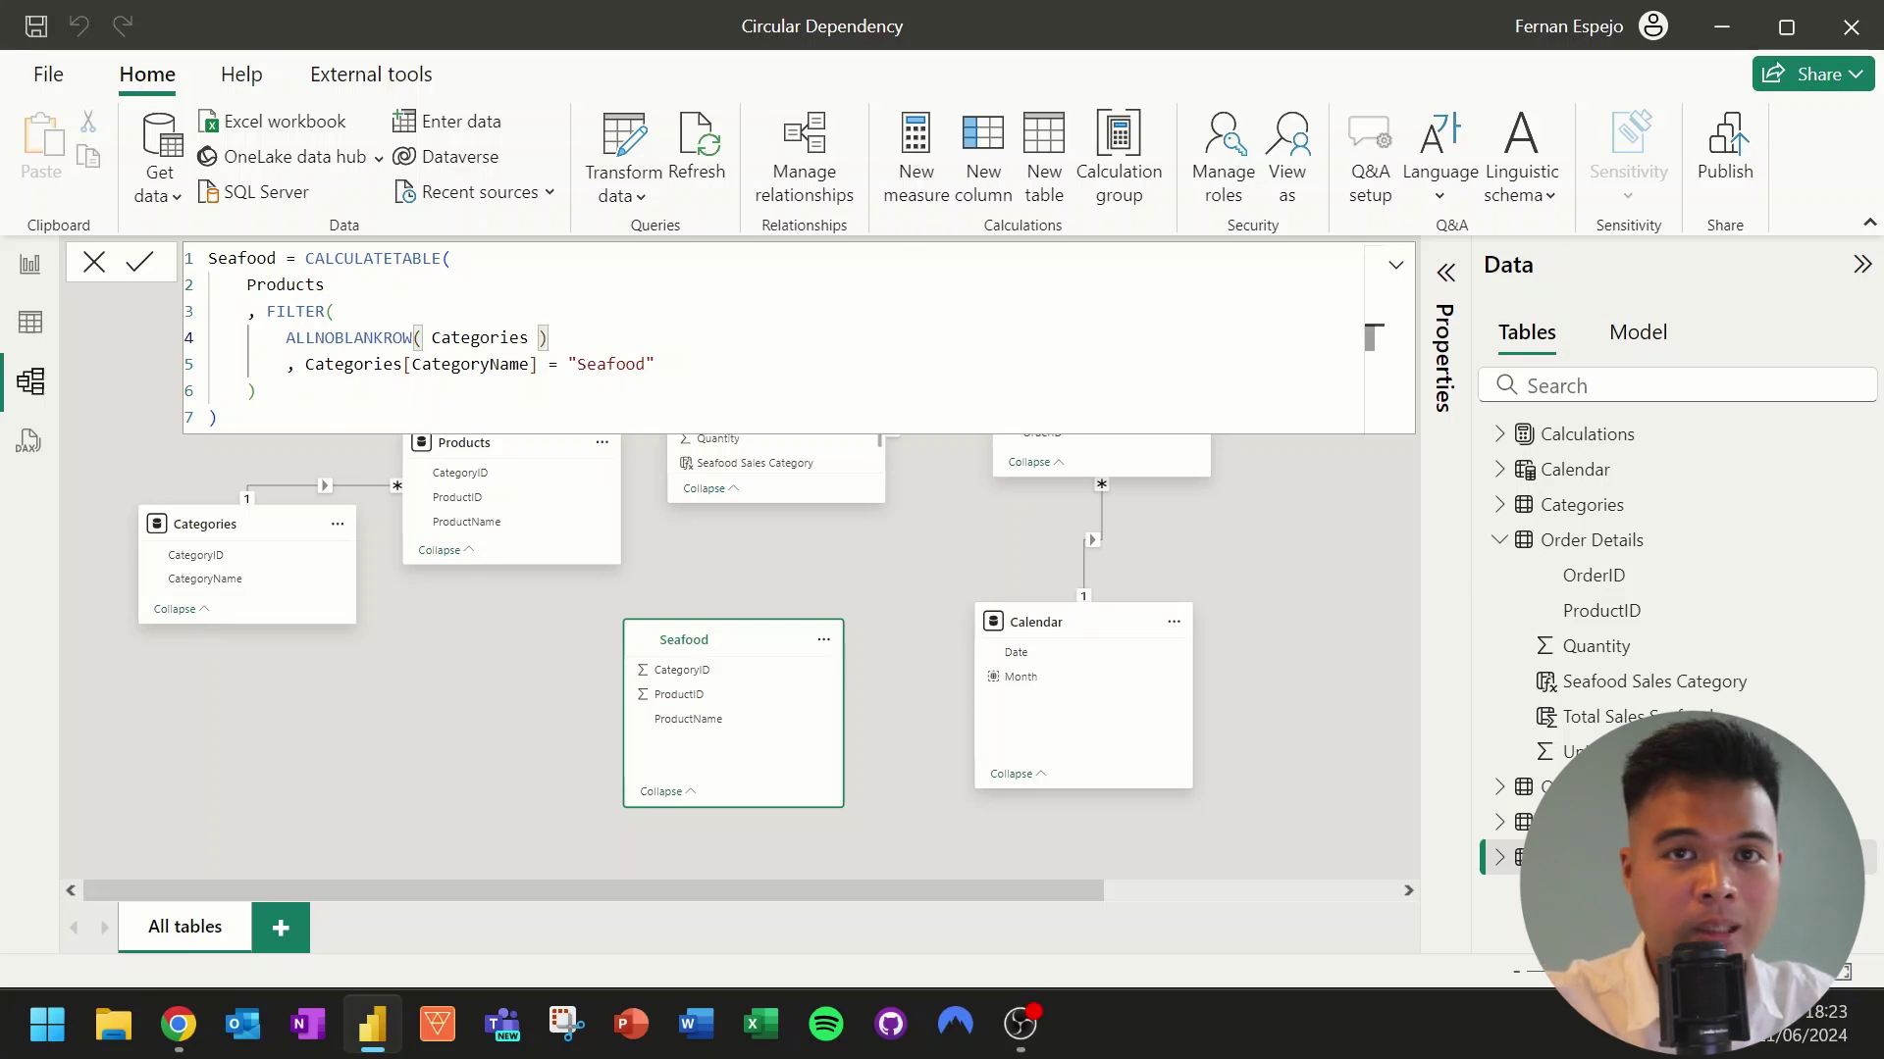
key("Return")
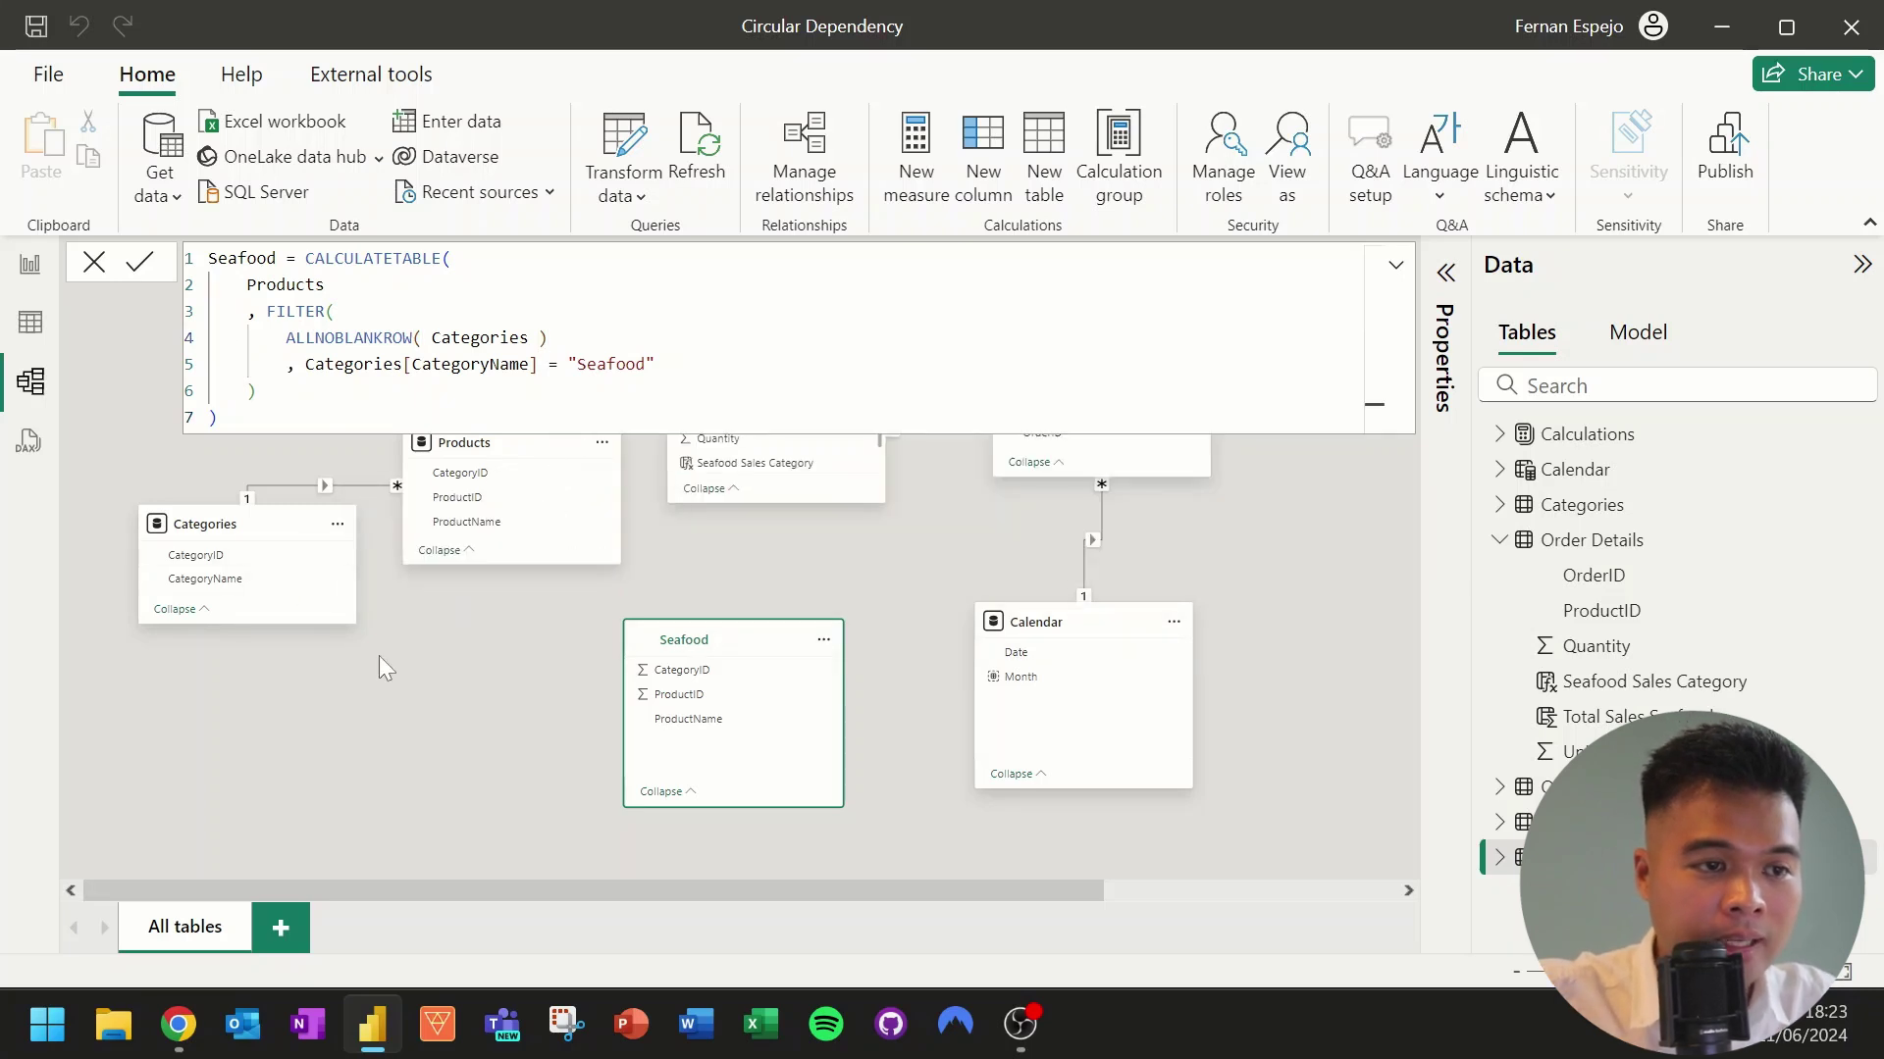
Relate Categories[CategoryID] to Seafood[CategoryID] as an active one-to-many relationship with single cross-filter direction and save it.
left_click_drag(232, 569, 686, 671)
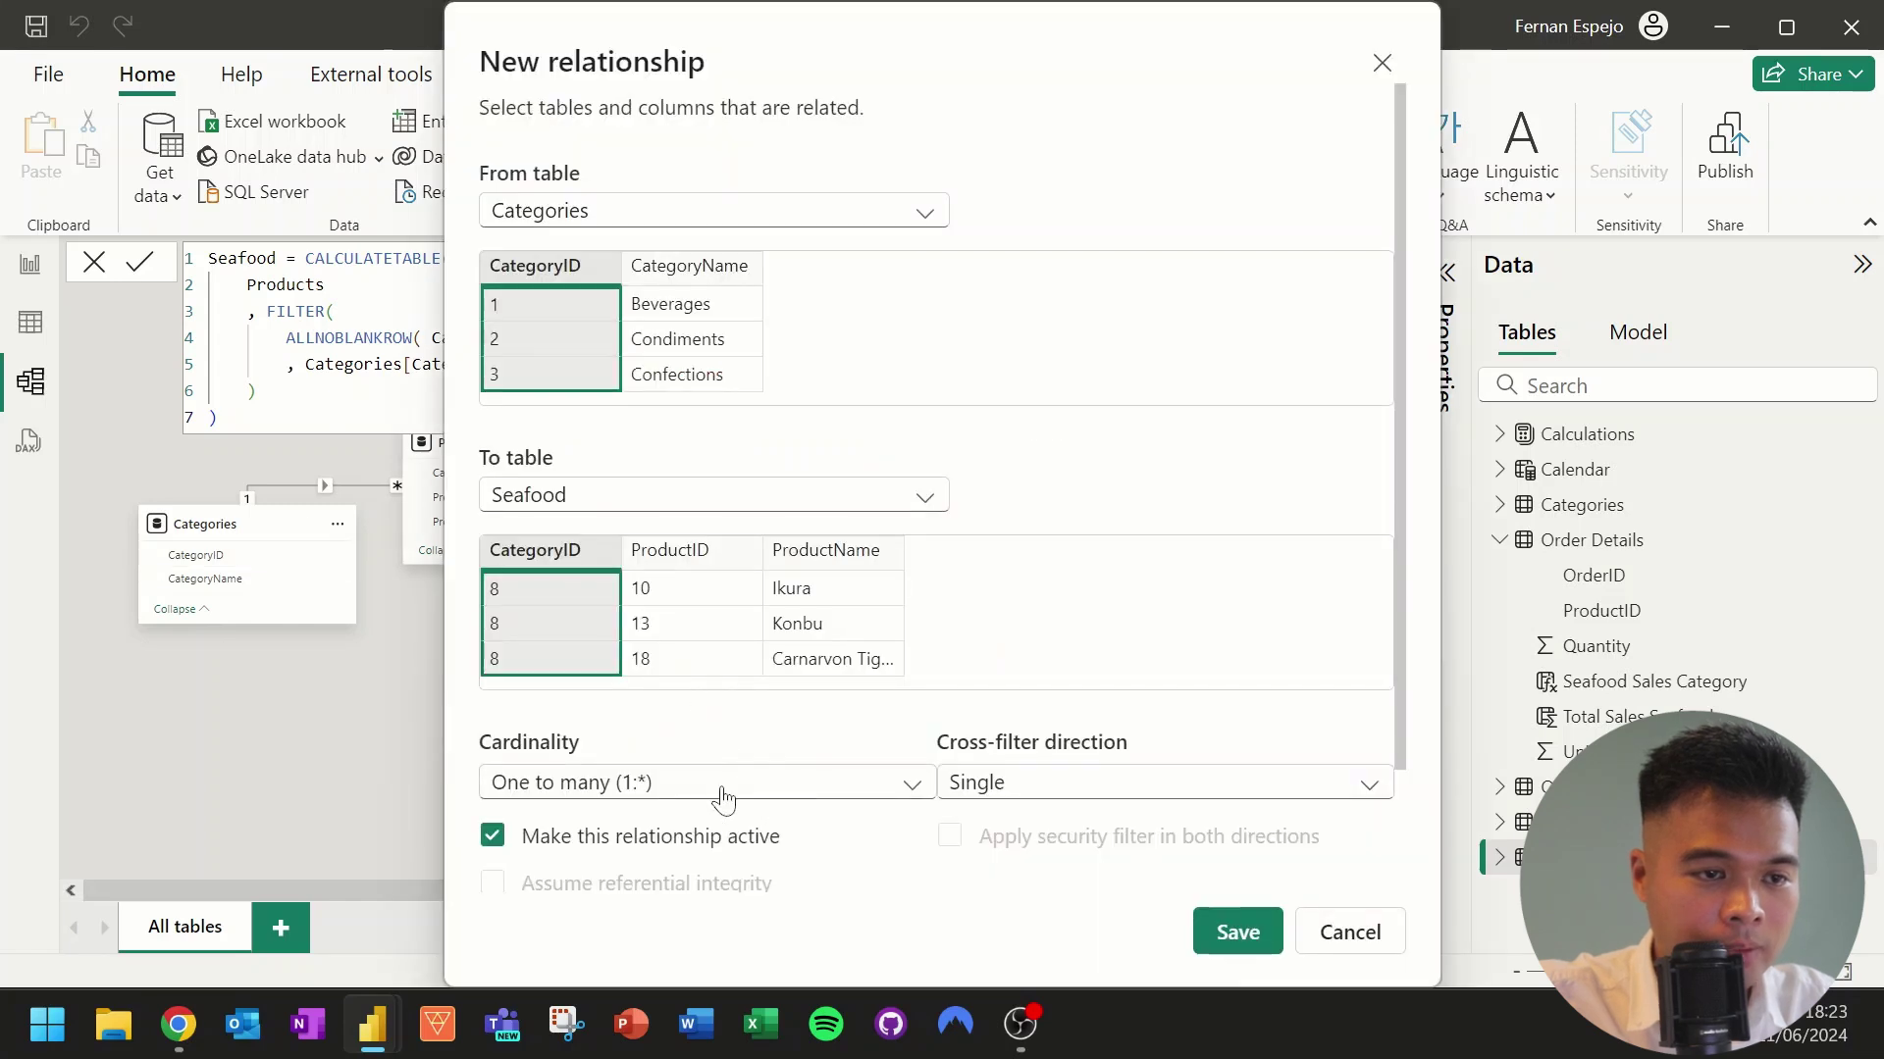
left_click(1236, 934)
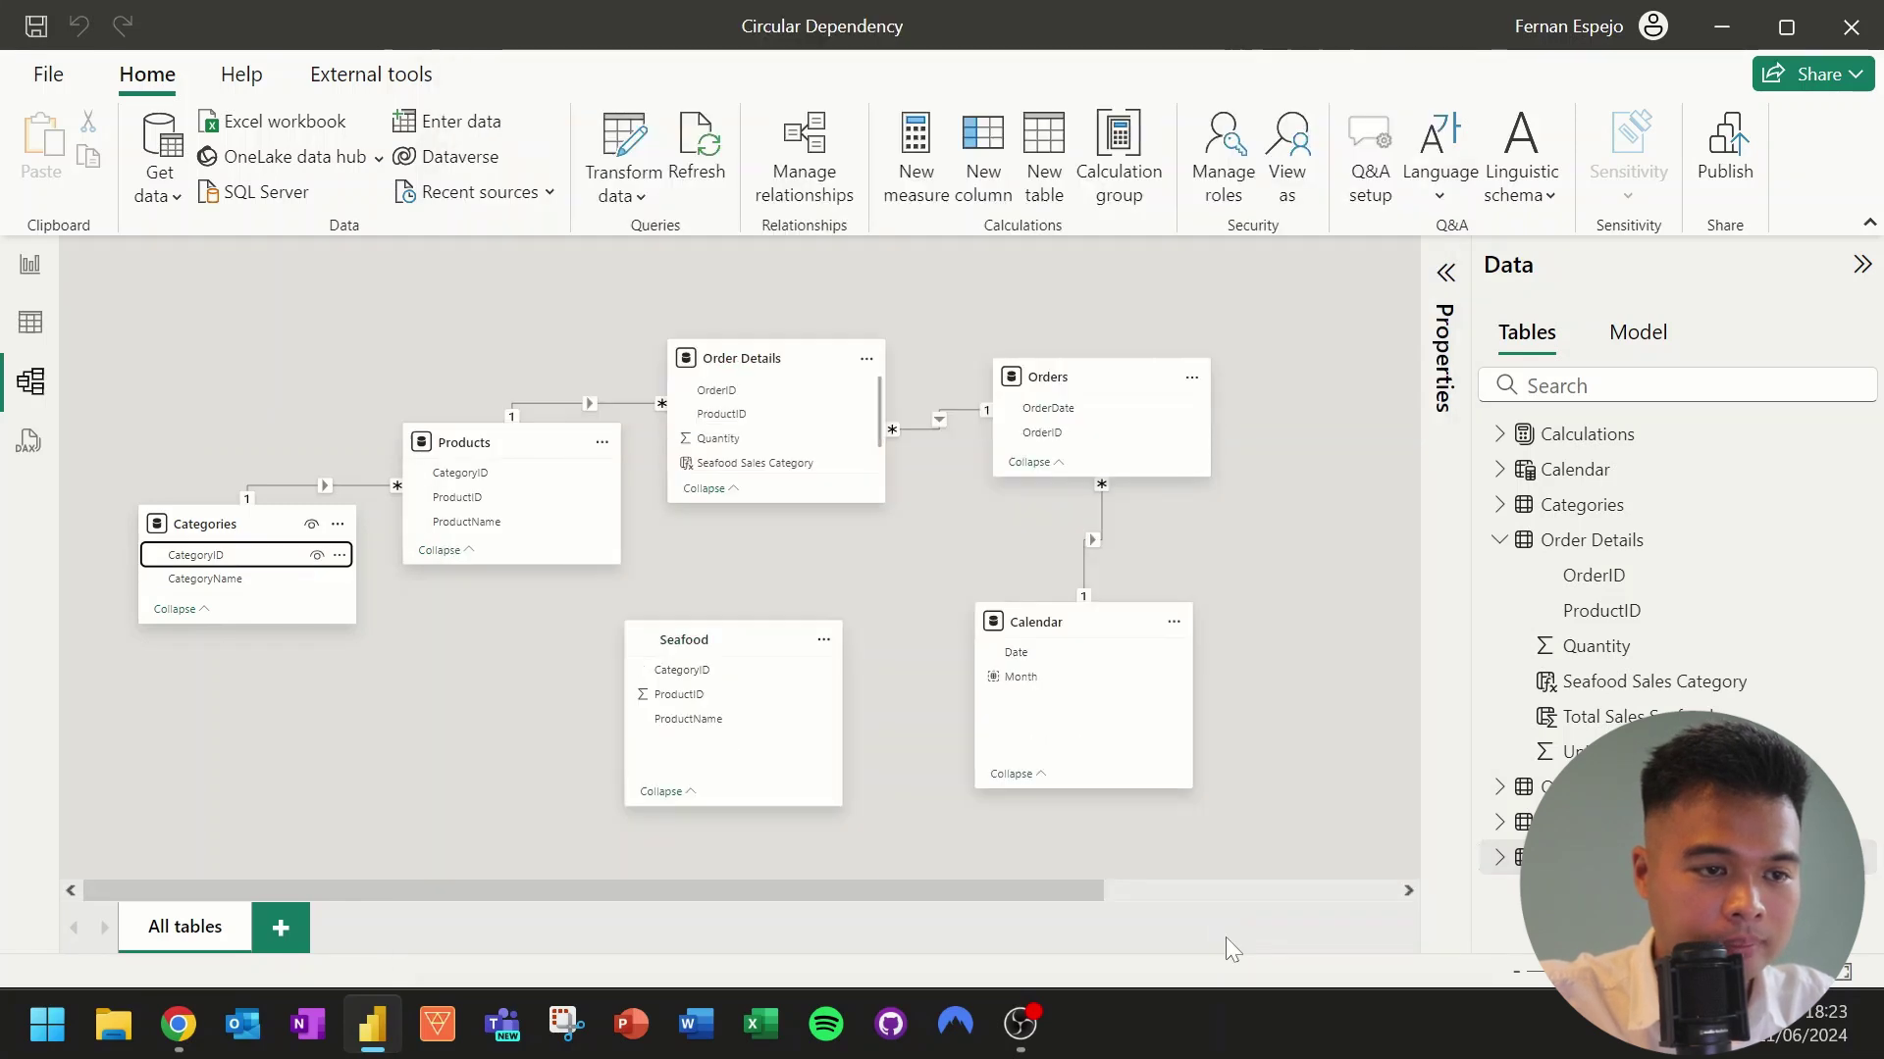